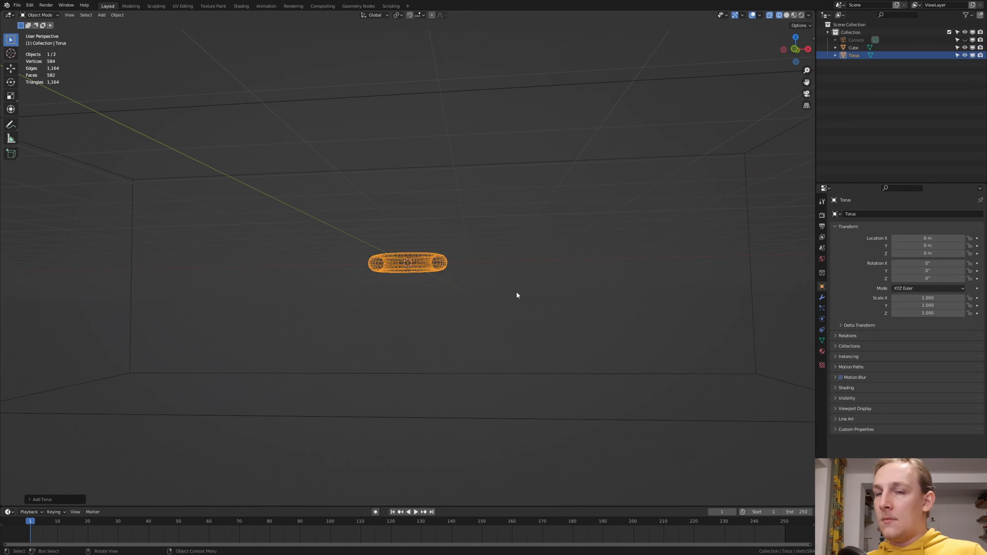
Set the new torus's minor radius to 0.05 m and rotate it 90° about the Y axis
click(35, 499)
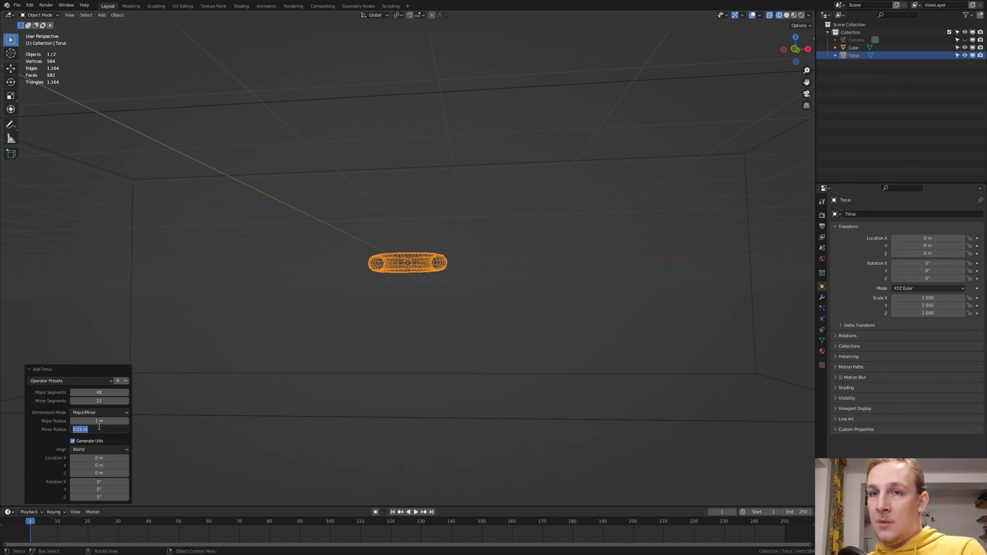
key(Return)
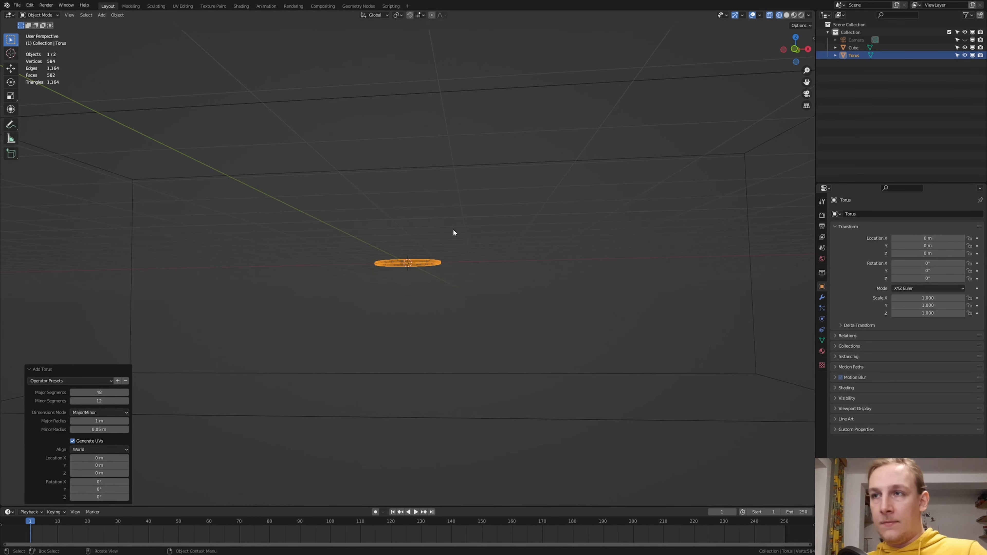
key(r)
text(y)
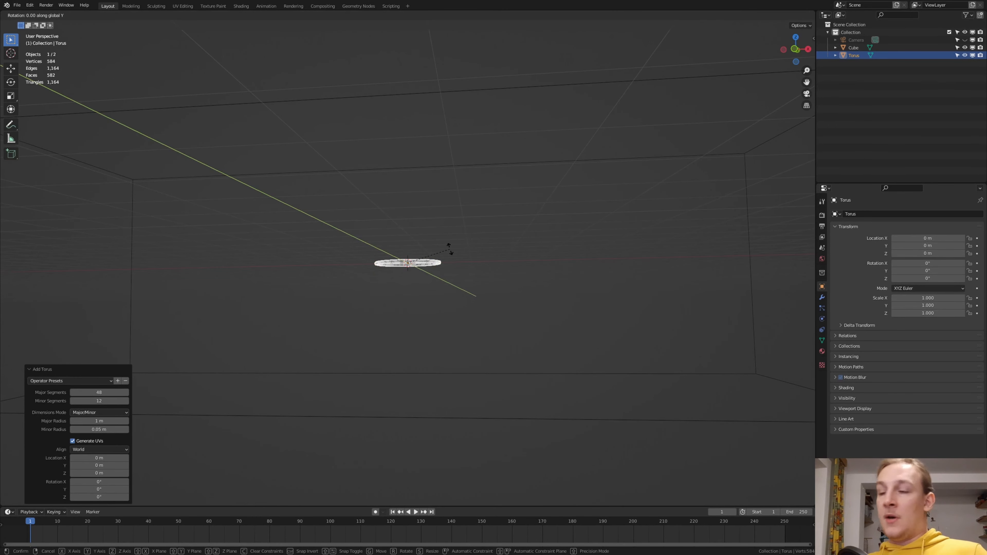
text(90)
key(Return)
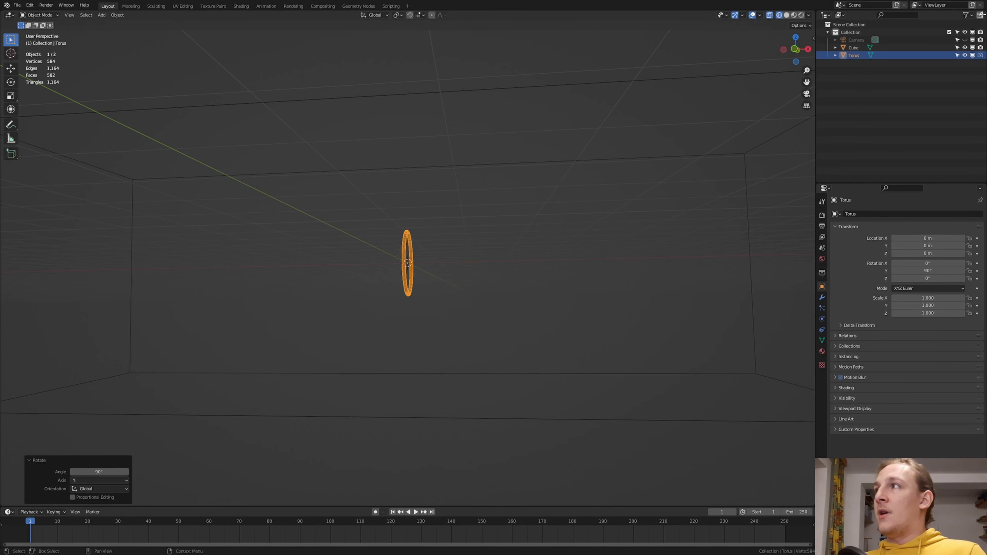
Add fluid physics to the torus with type Flow, flow type Fire + Smoke and flow behavior Inflow
click(970, 16)
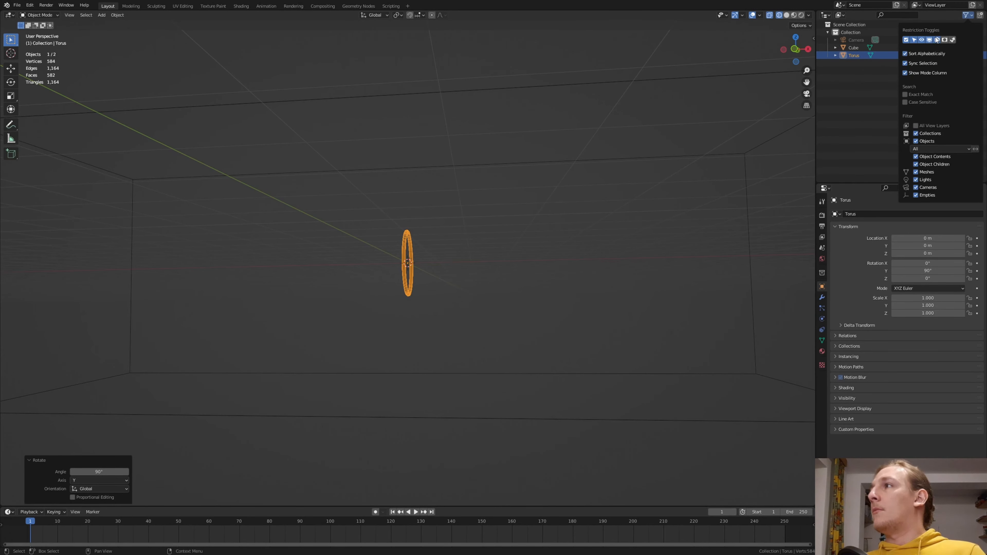
click(821, 318)
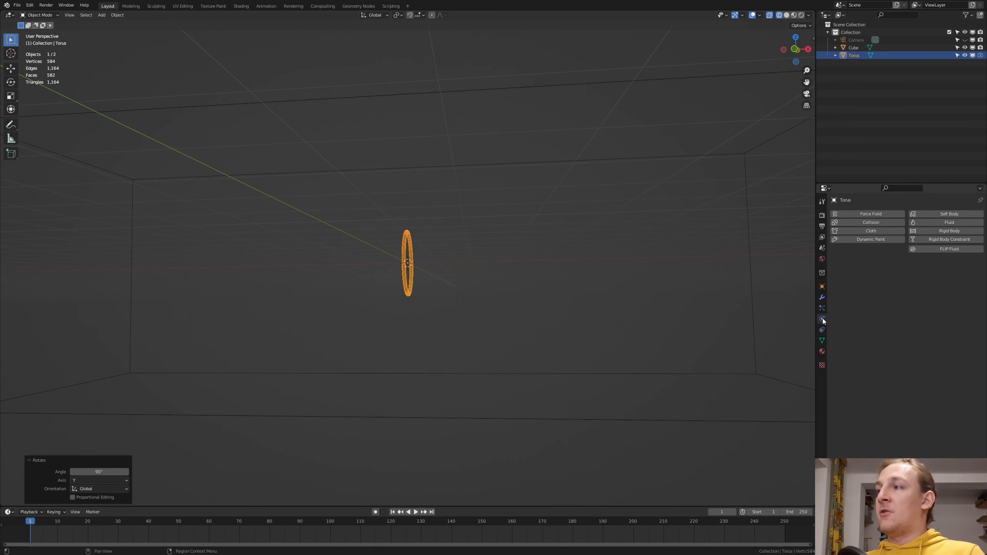
click(948, 225)
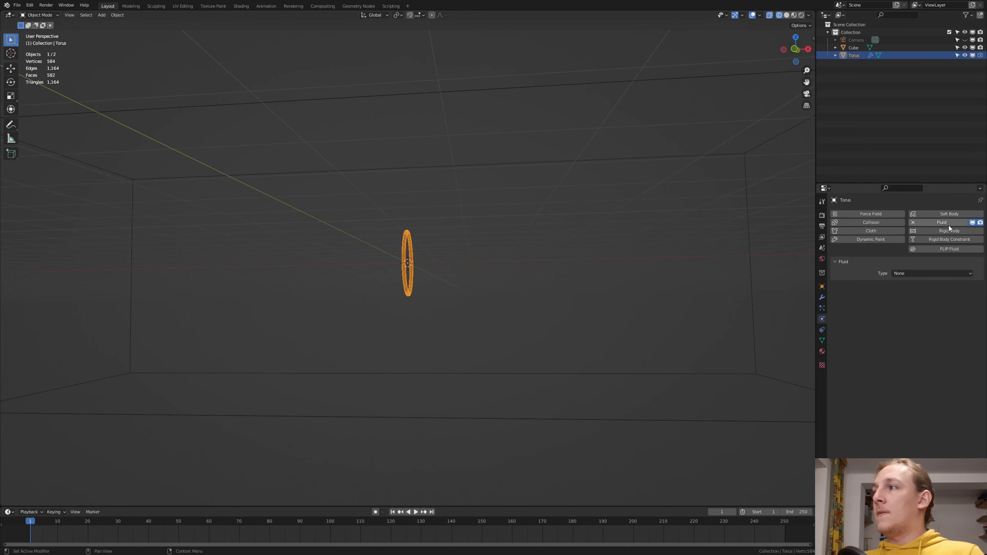
click(925, 273)
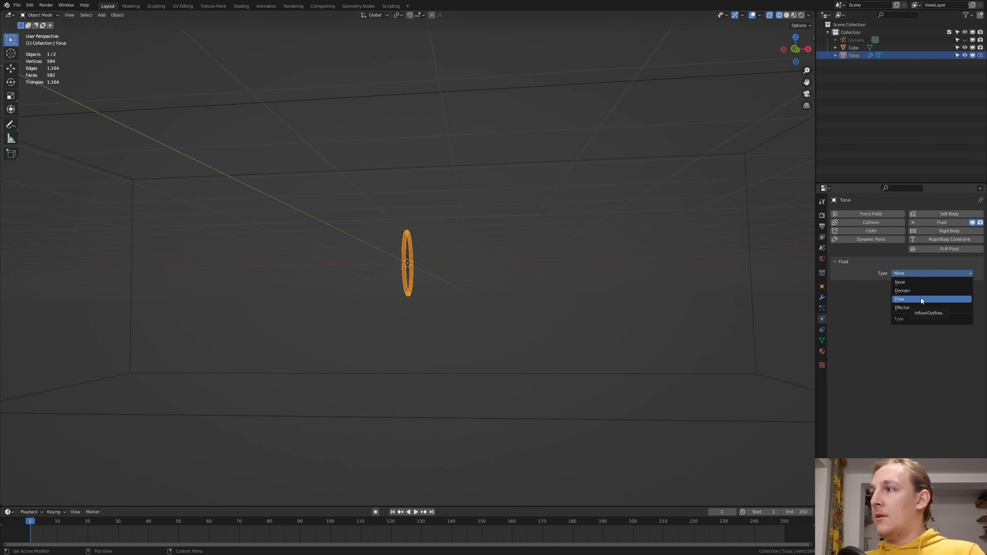
click(920, 299)
click(918, 296)
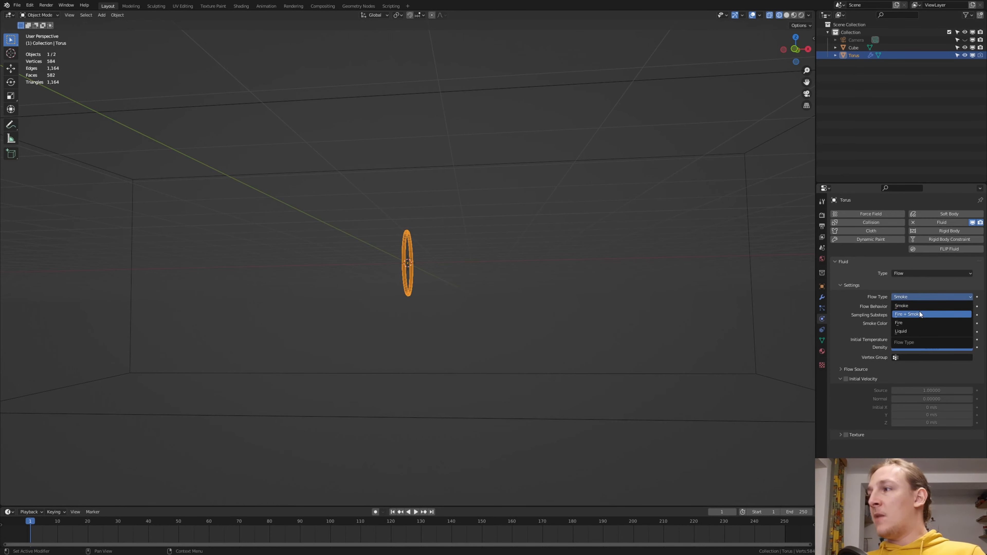
click(919, 313)
click(924, 306)
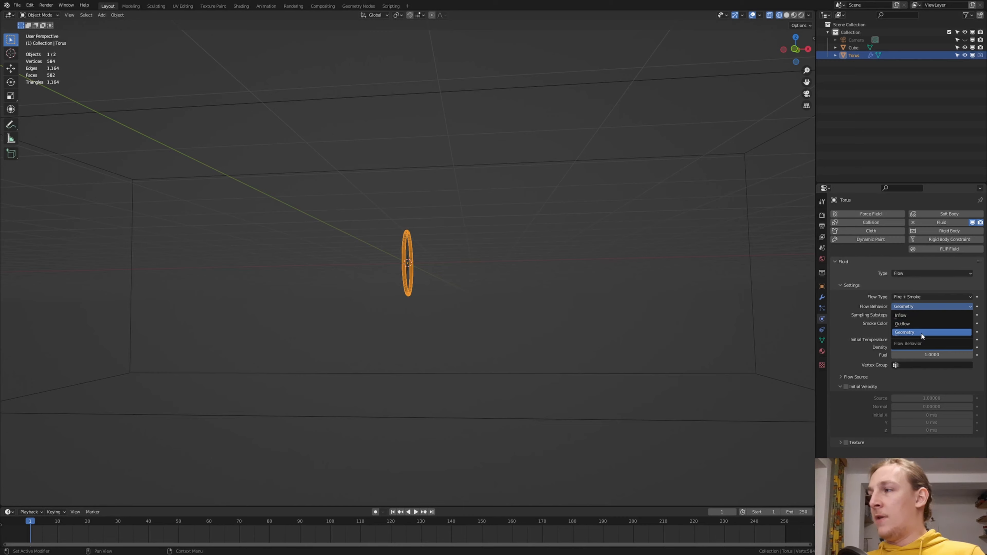
click(923, 316)
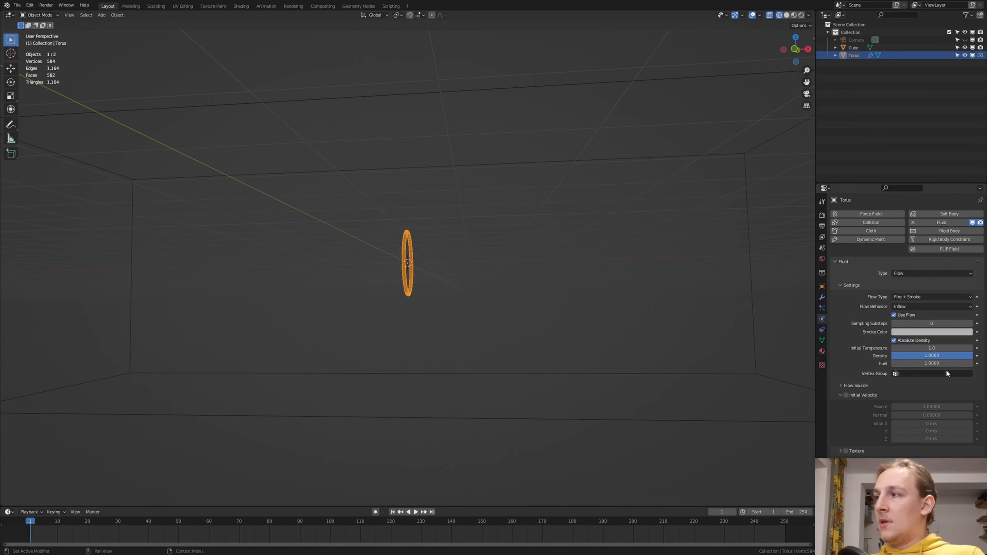
Set the torus's fluid Fuel to 0 and keyframe it at frame 1
click(945, 362)
text(0)
key(Return)
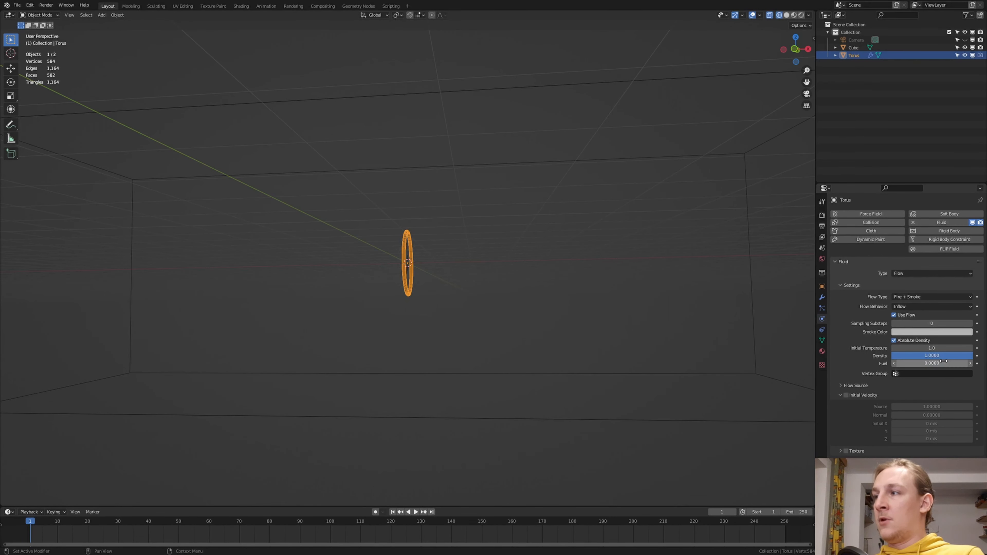
click(977, 363)
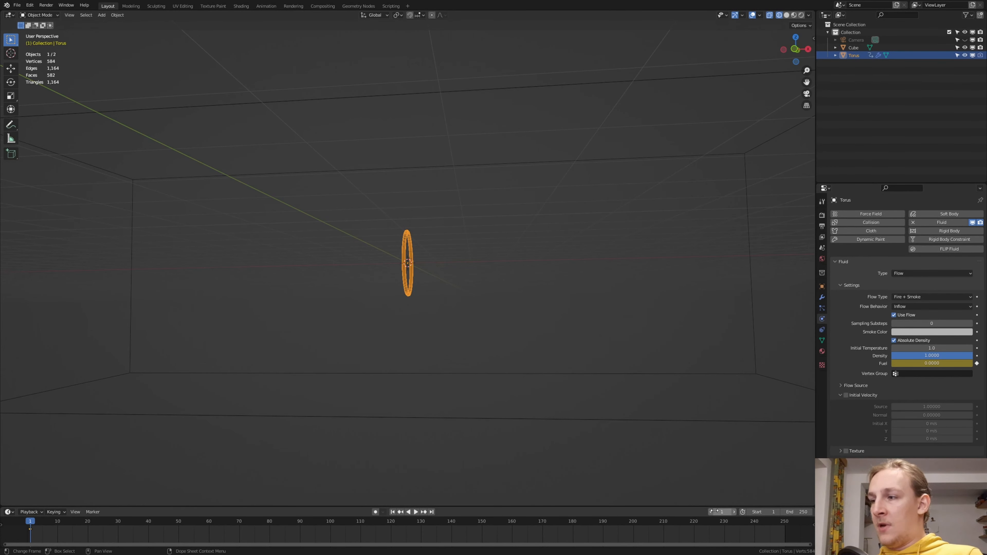
Set the animation's end frame to 500 and keyframe the torus's Fuel at 1 on frame 200
click(723, 511)
key(Return)
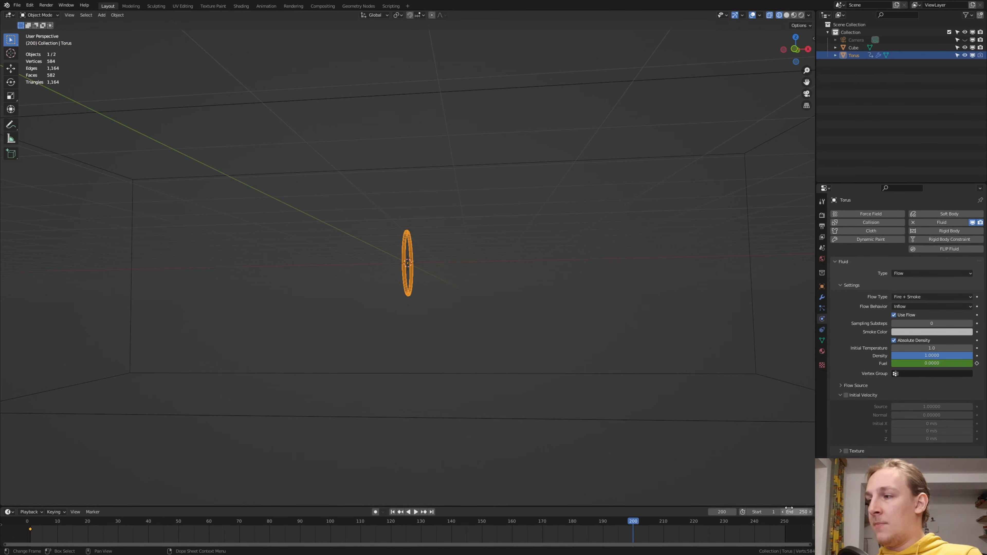
key(Return)
click(935, 363)
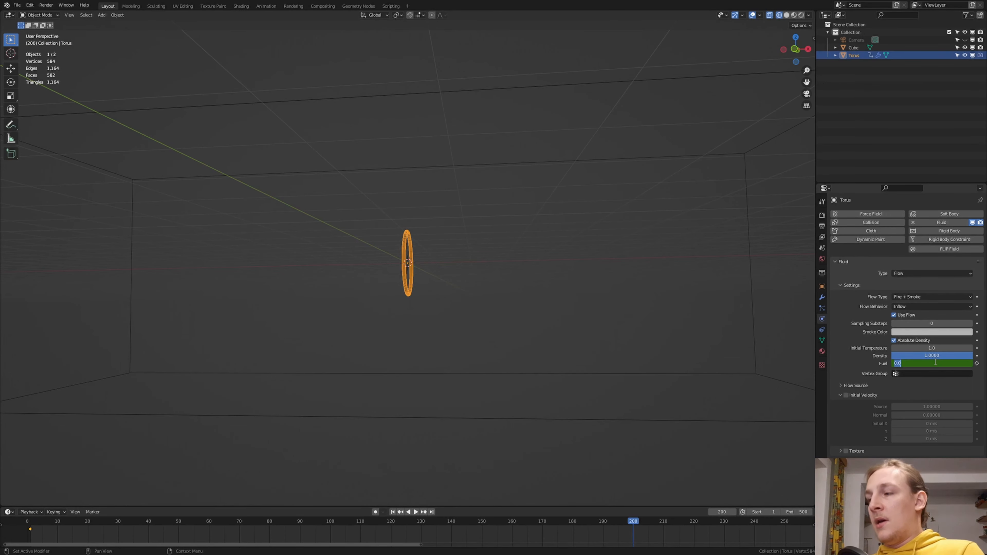
text(1)
key(Return)
click(976, 363)
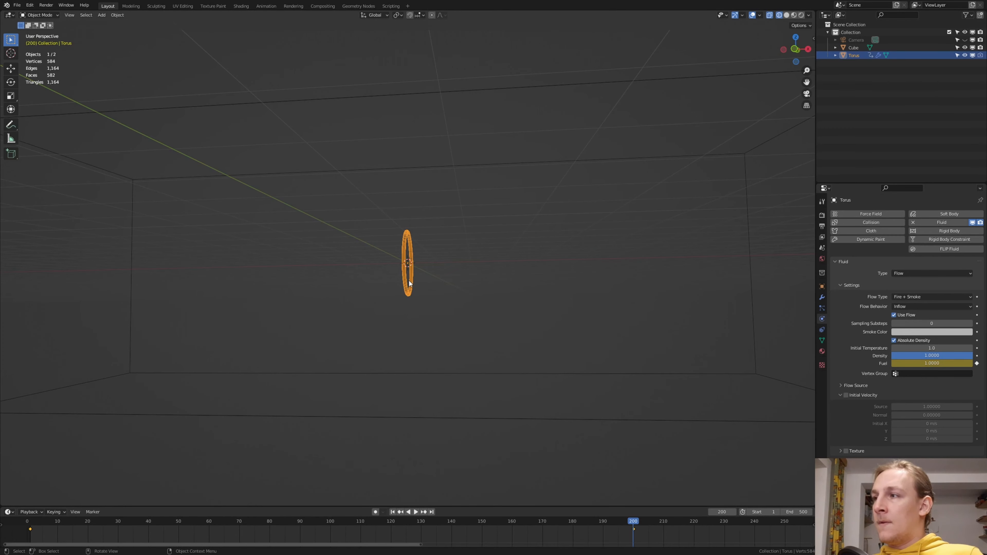
Keyframe the torus's scale at its present size on frame 200 and at 0 on frame 1, previewing the animation
key(i)
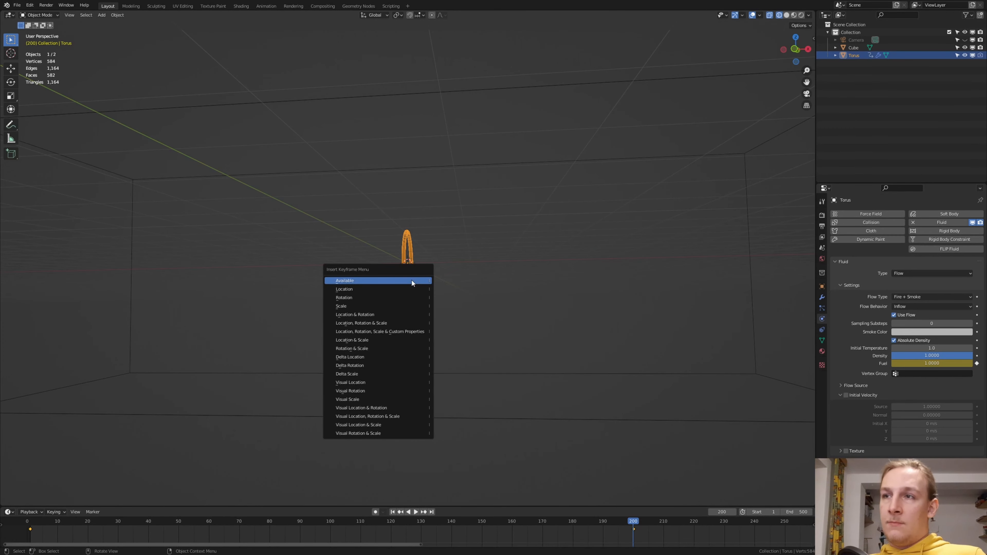
click(406, 306)
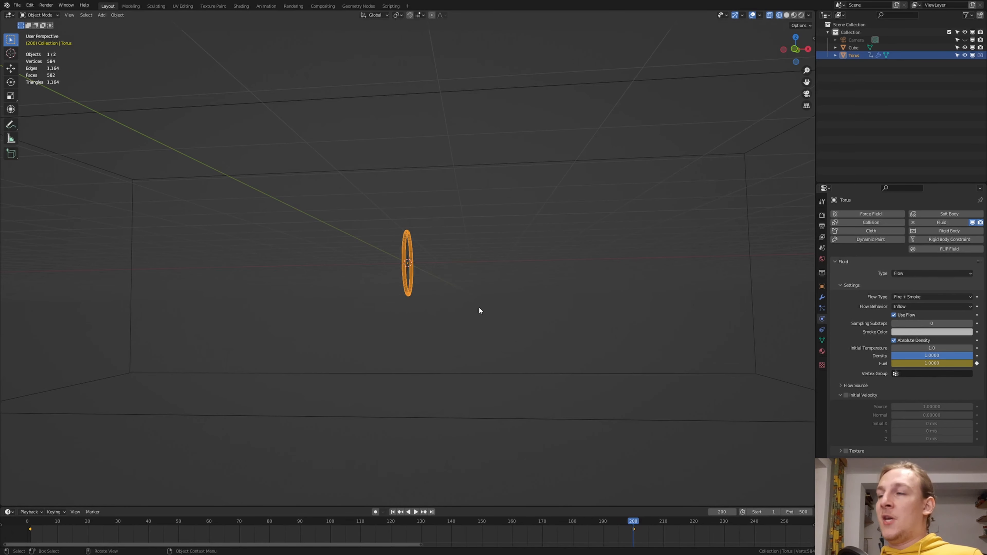
click(398, 513)
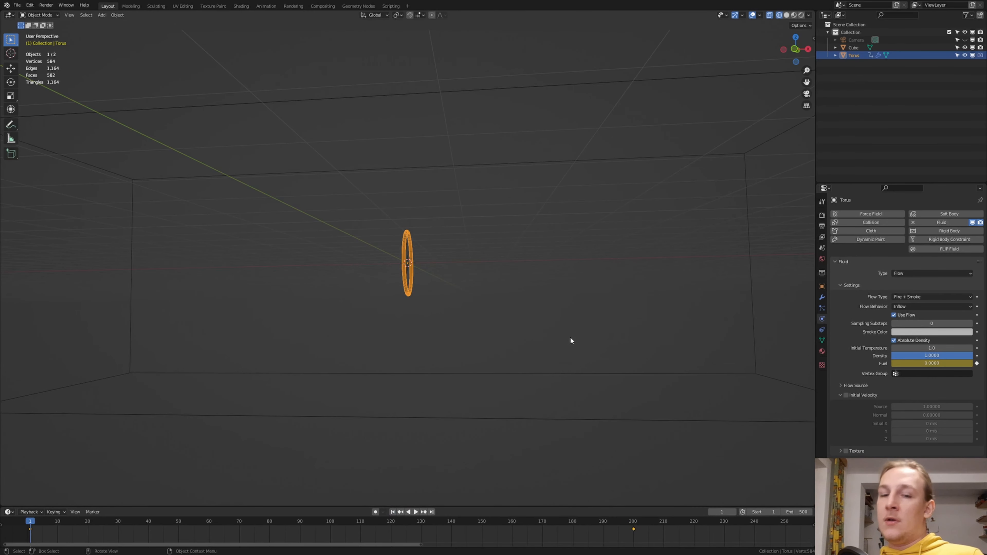
key(s)
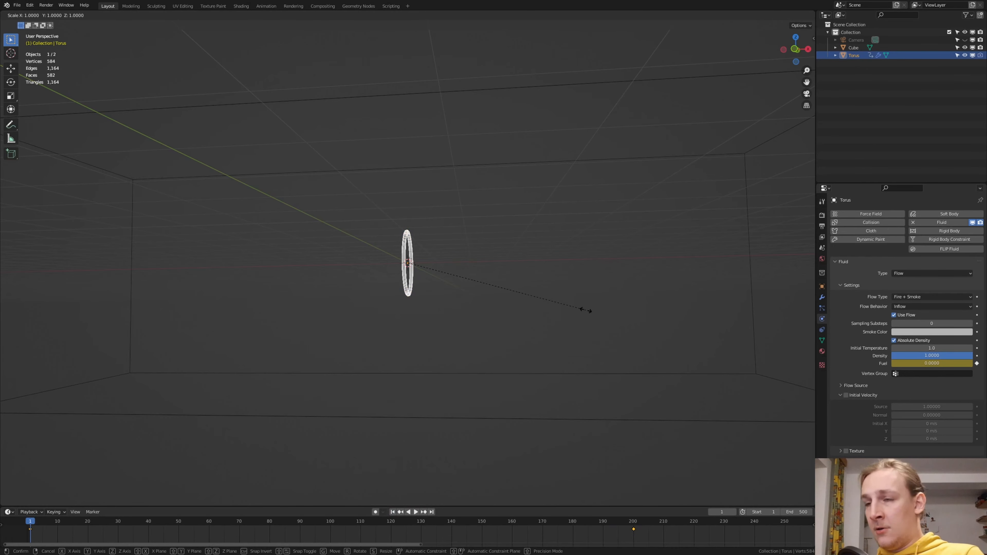
key(0)
key(Return)
key(i)
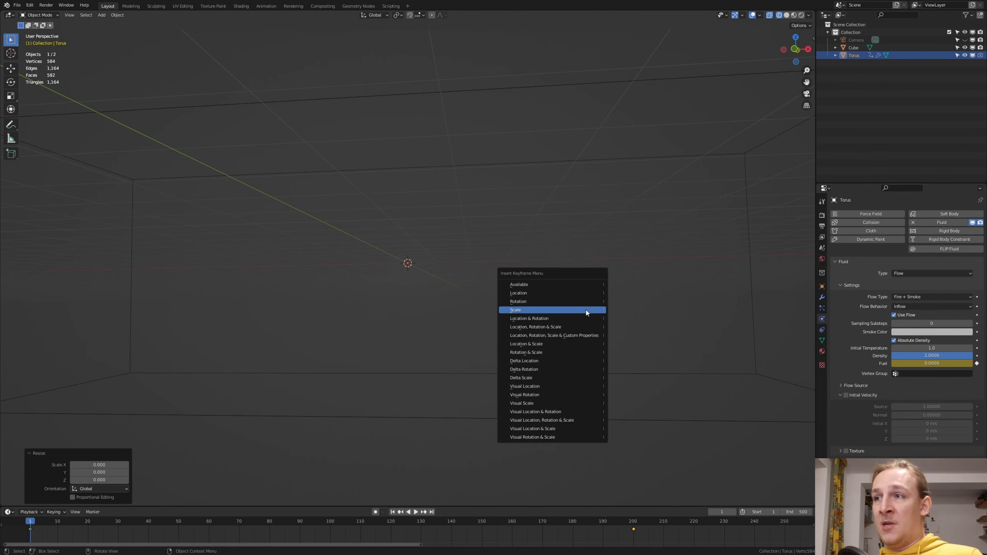
click(587, 310)
key(space)
middle_drag(586, 309, 409, 252)
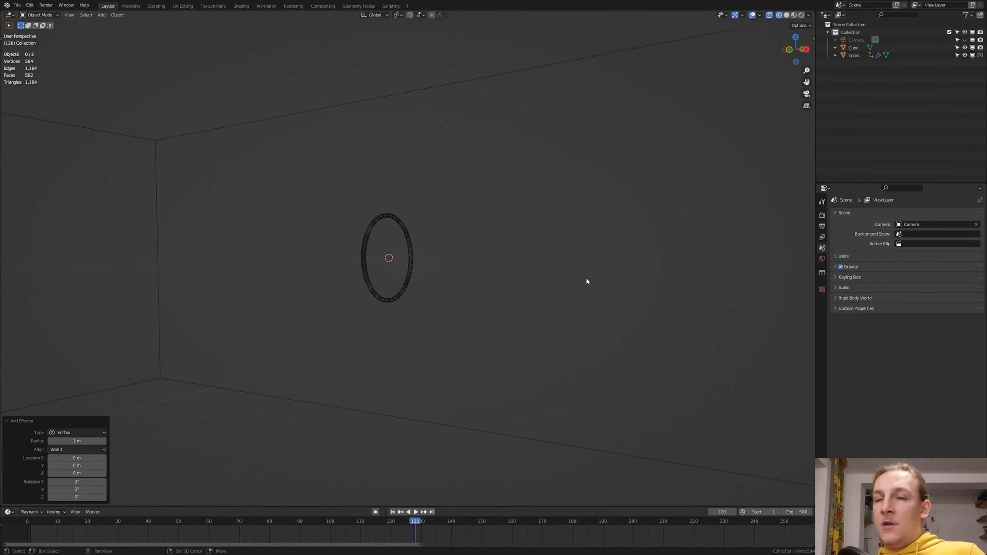
Add a Vortex force field at the torus's center and rotate it 90° about the Y axis
key(shift+a)
mouse_move(586, 277)
click(625, 295)
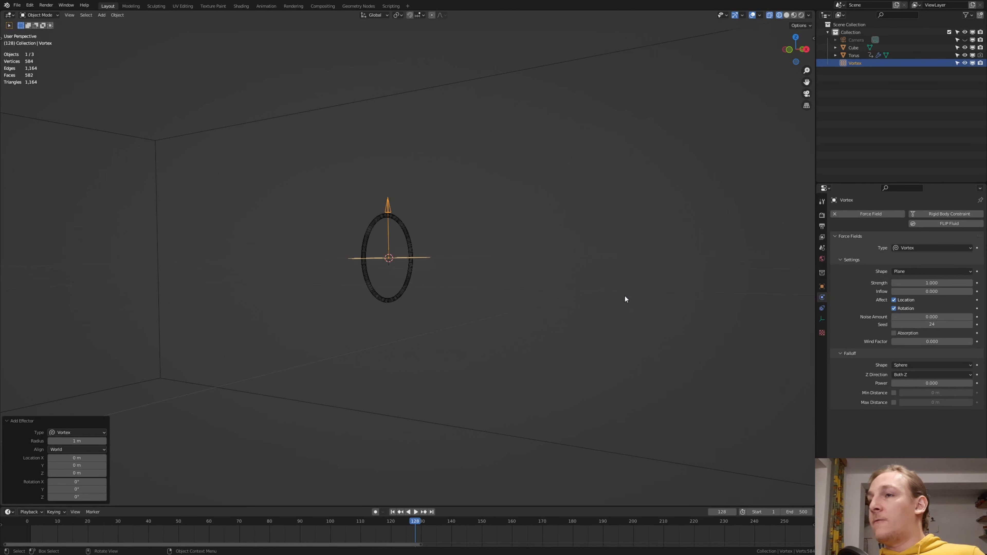
key(r)
text(y)
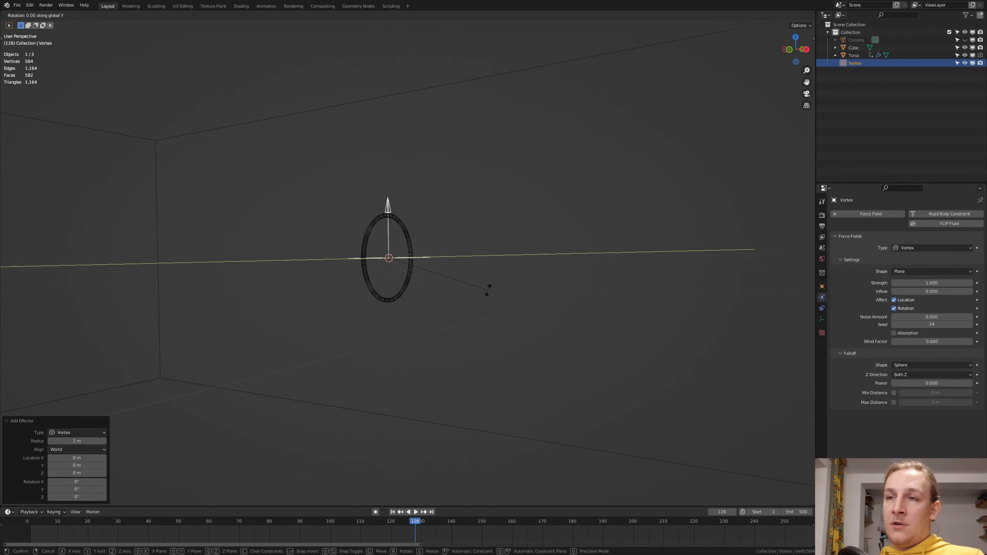
text(90)
key(Return)
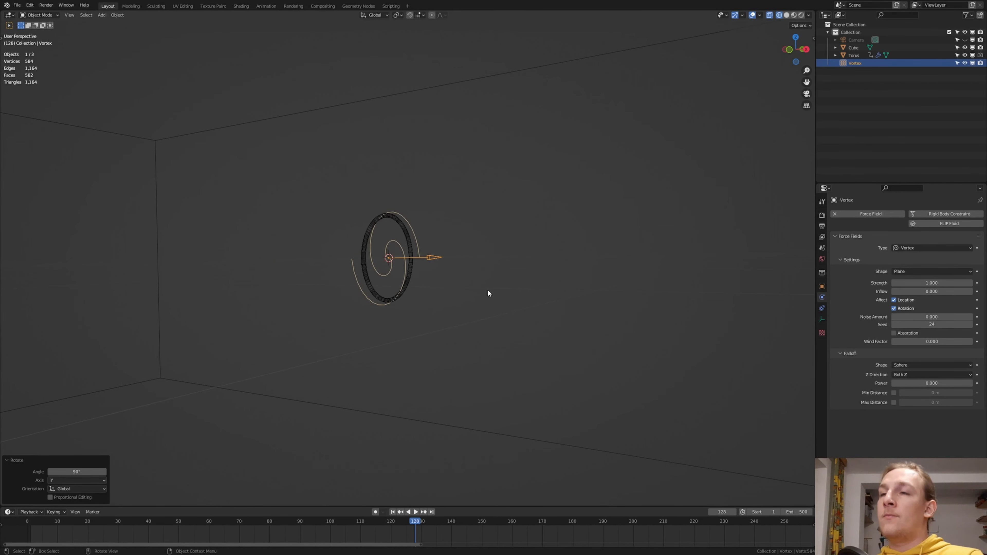
Set the vortex's strength to 2.5 and limit its falloff to a maximum distance of 1.2 m
click(933, 284)
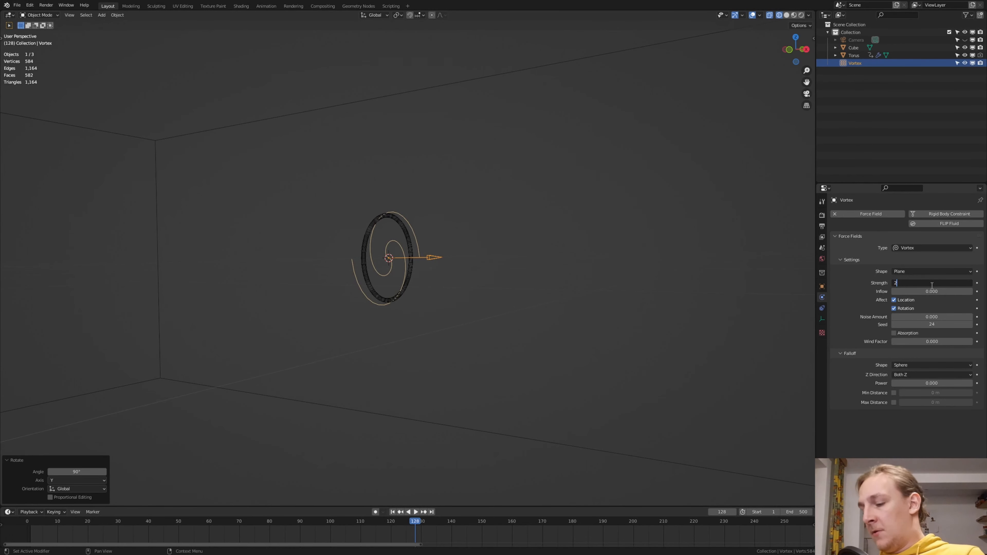
text(2.5)
key(Return)
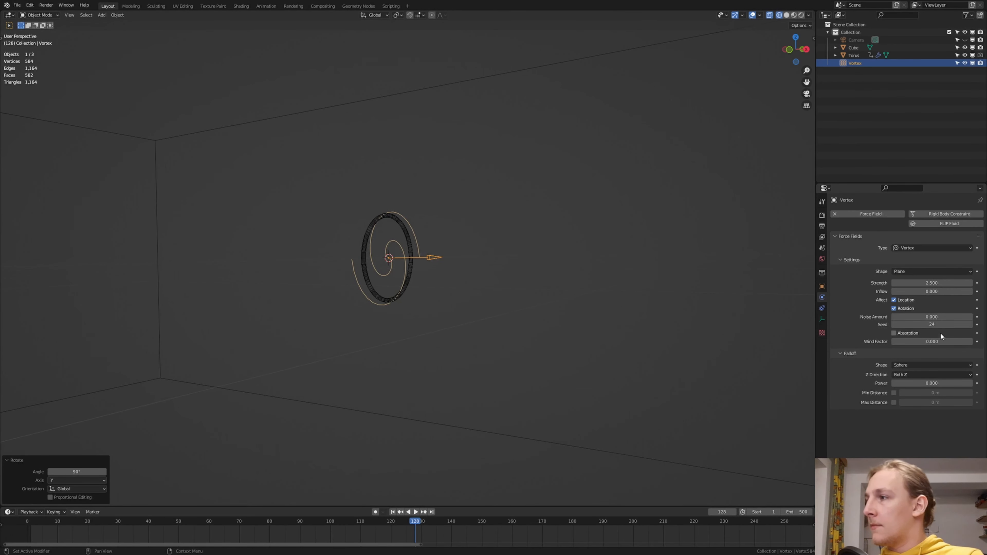
click(894, 393)
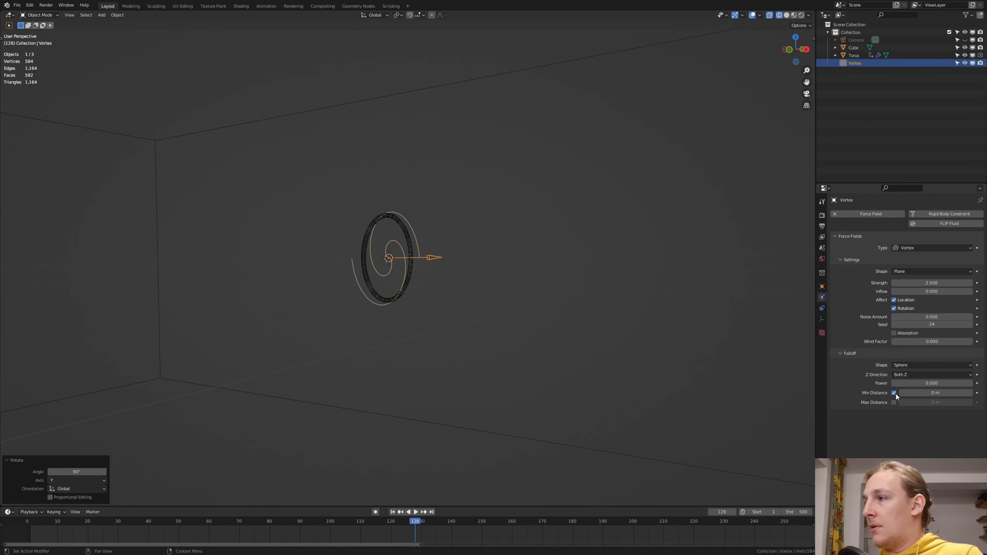
click(894, 393)
click(894, 402)
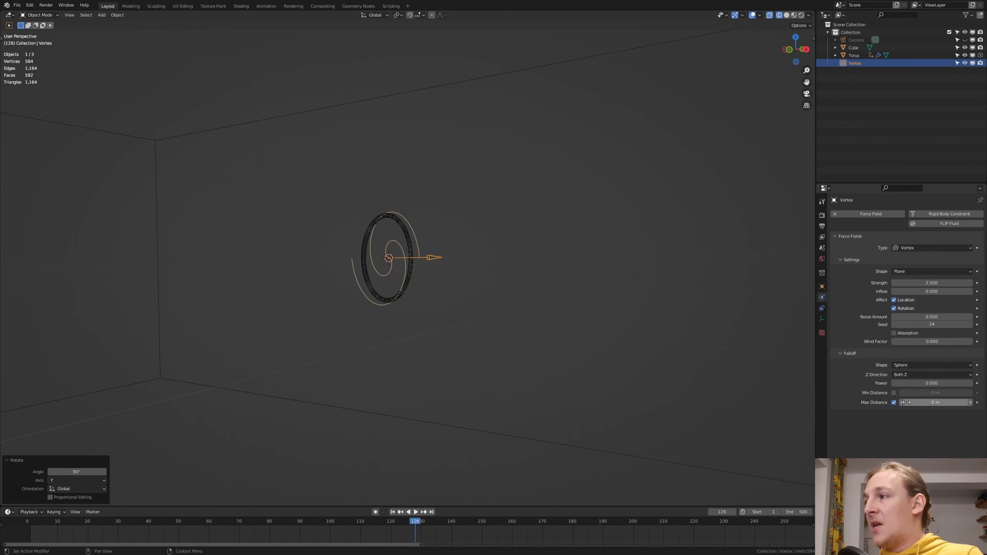
click(932, 403)
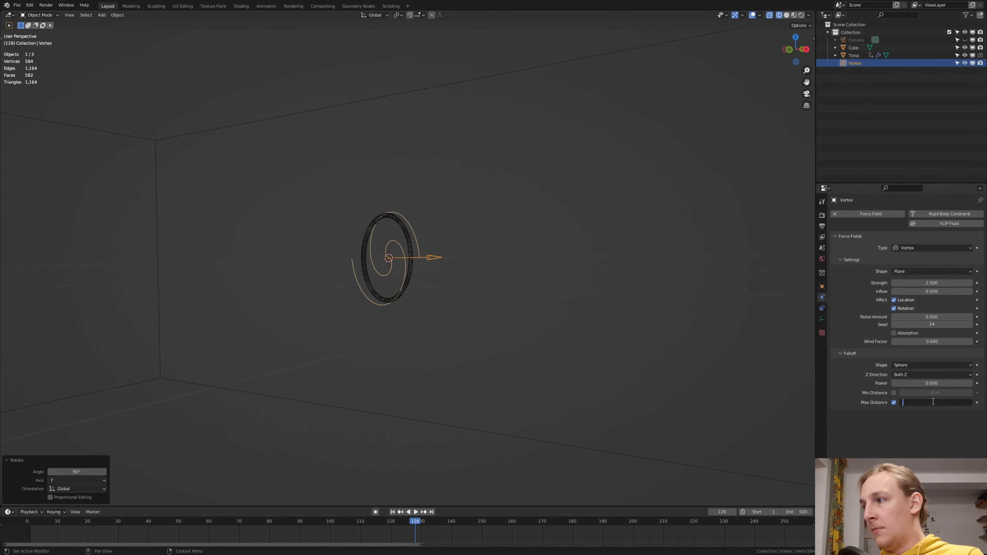
text(1.2)
key(Return)
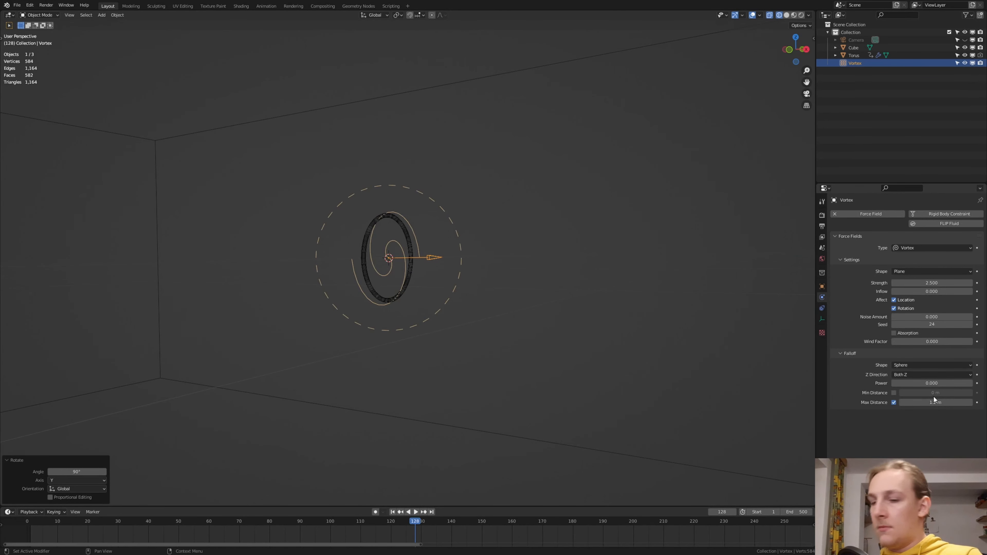
Turn the surrounding cube into a fluid domain of type Gas with 300 resolution divisions
click(482, 83)
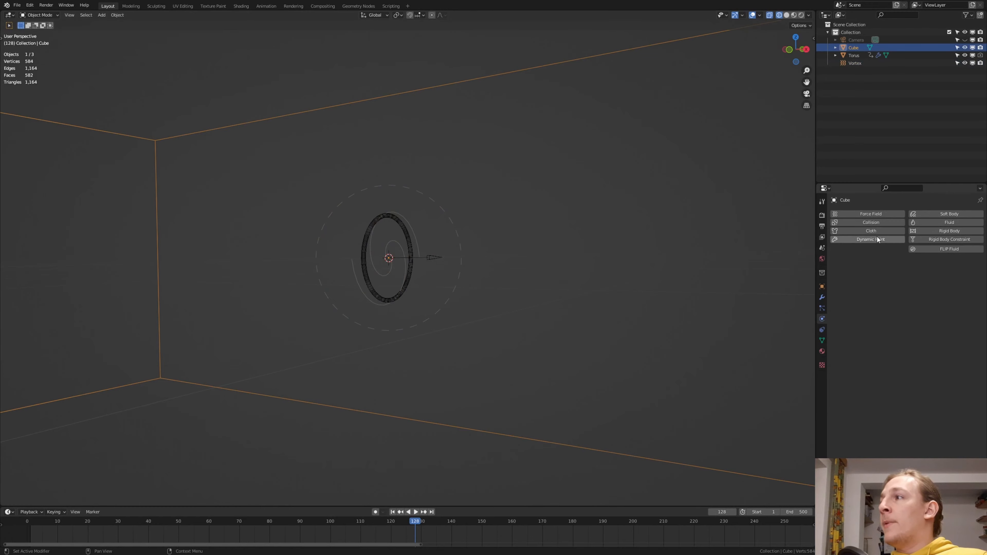
click(933, 224)
click(925, 273)
click(927, 290)
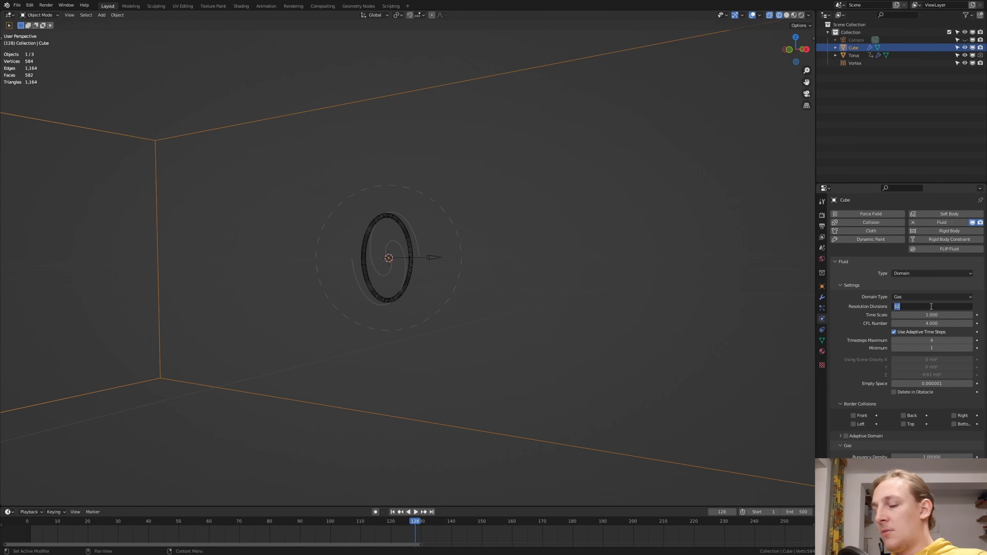
key(BackSpace)
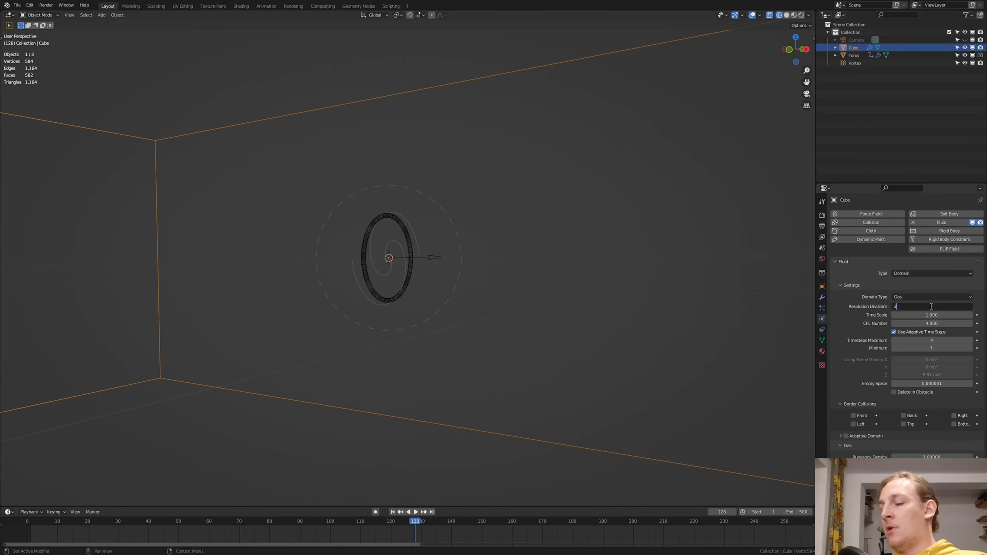
text(400)
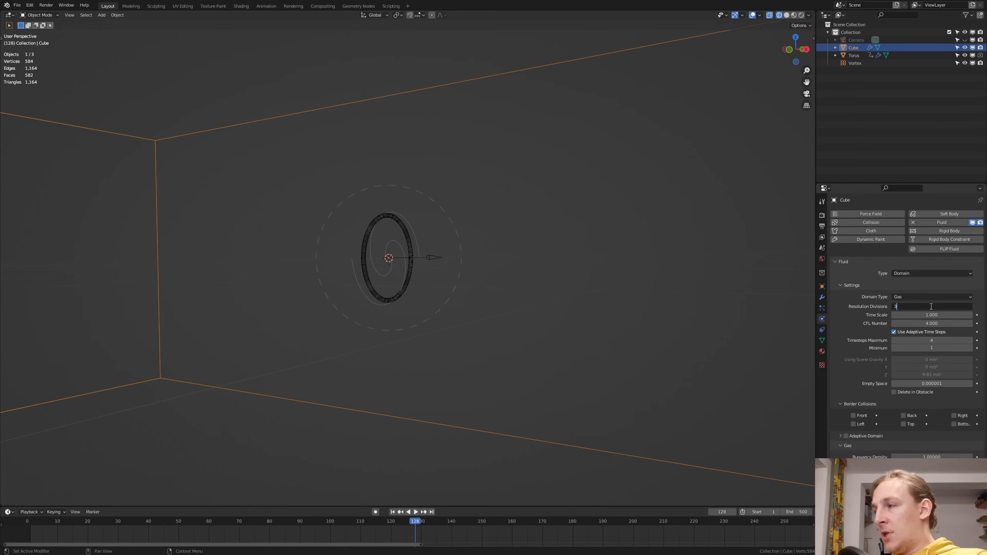
key(Return)
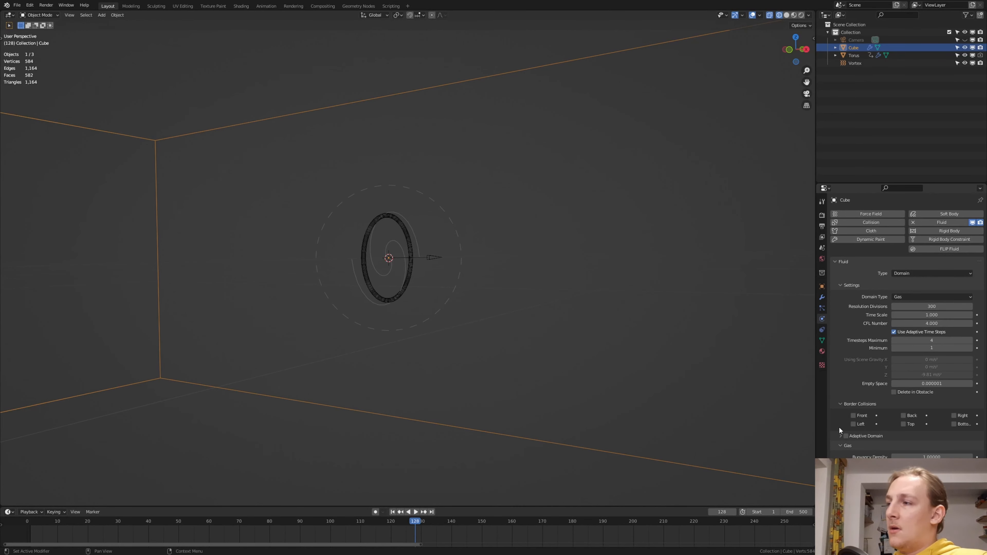
Enable Adaptive Domain, Dissolve and Noise on the gas domain and change its cache type for a single full bake
click(846, 436)
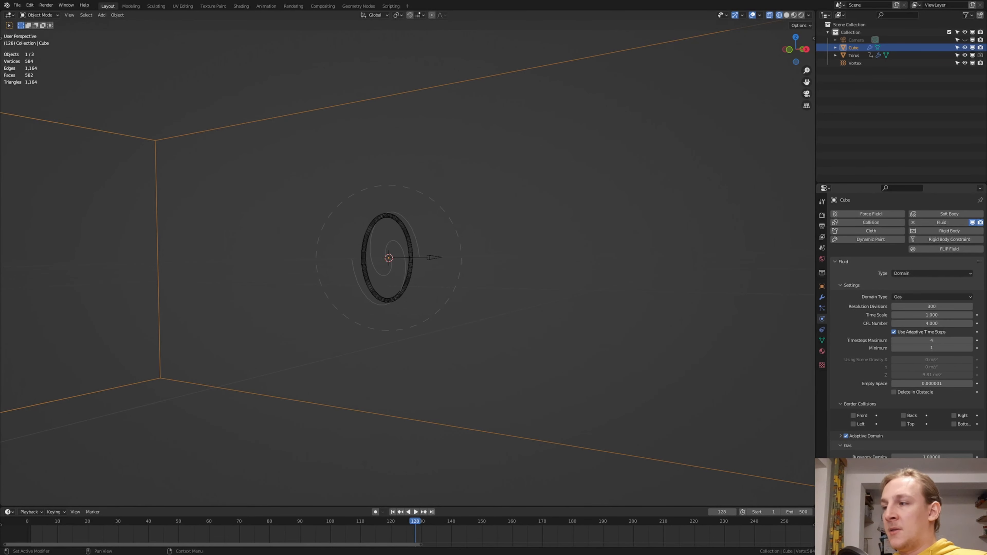
scroll(905, 323, down, 5)
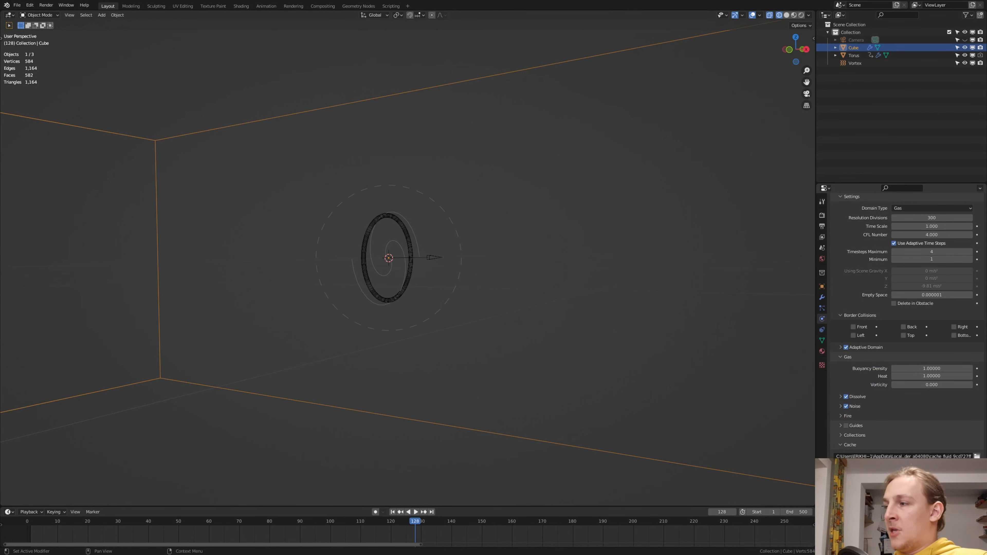
click(932, 511)
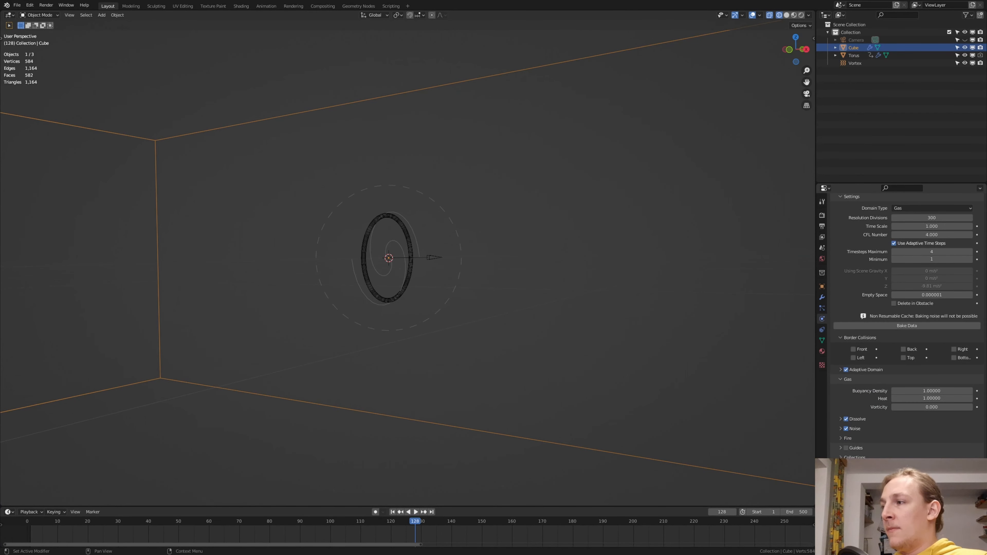
scroll(833, 384, up, 1)
scroll(833, 383, up, 3)
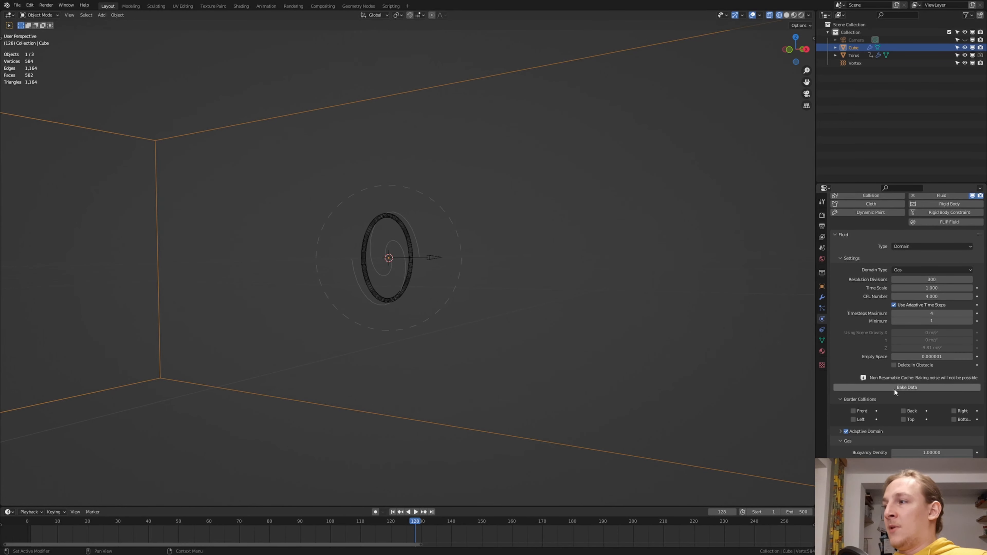
scroll(928, 386, down, 5)
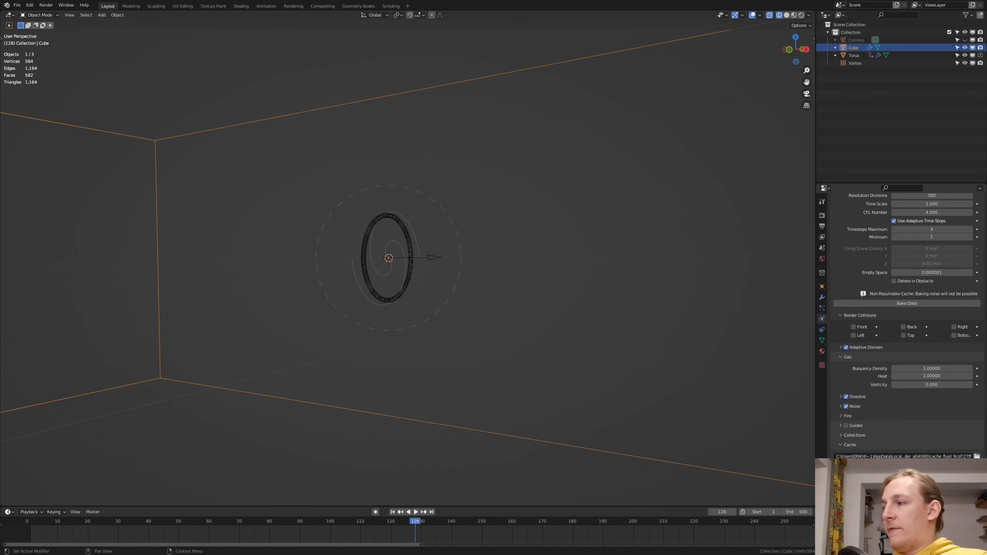
scroll(863, 425, up, 1)
scroll(902, 389, down, 2)
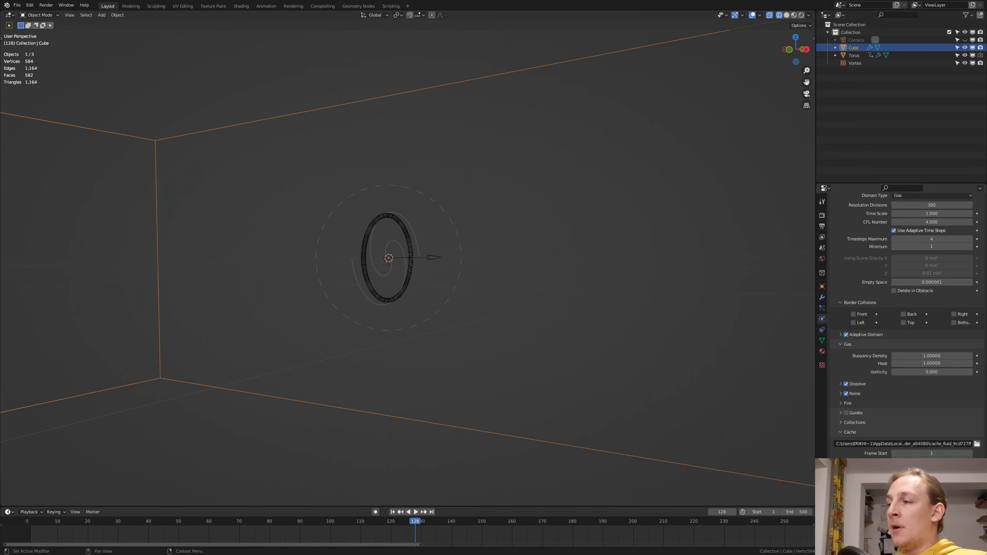
Save the project as Tutorial in the Fire_Ring_Correct folder under Videos\Tutorials and bake the fluid simulation
key(ctrl+s)
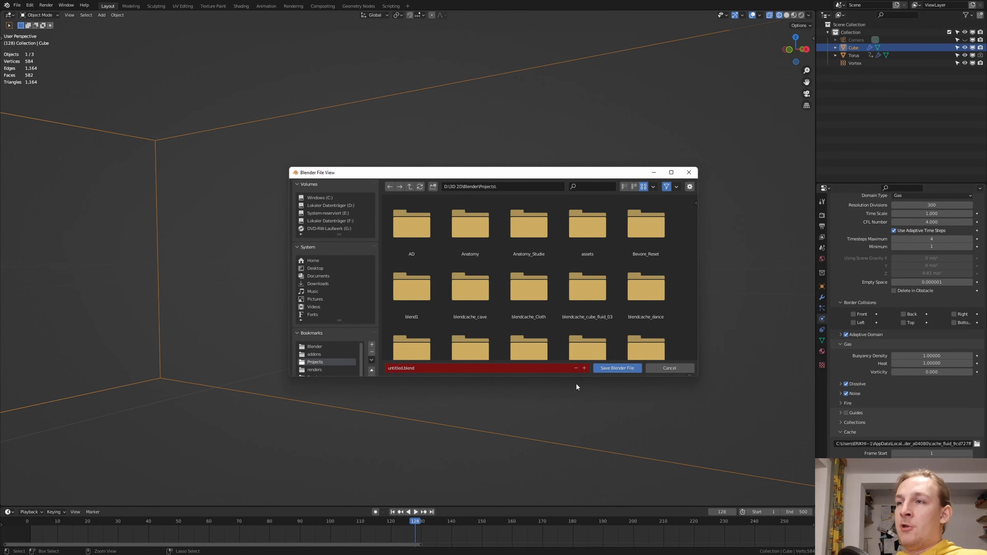
click(517, 187)
text(C:\Users\Erik Hillinger\Videos\Tutorials\Fire_Ring_Correct\)
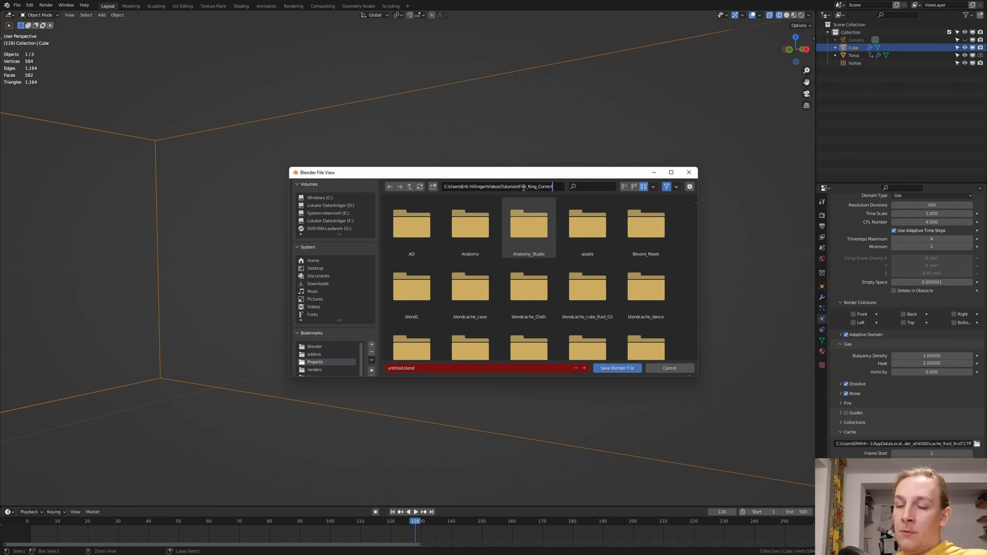
key(Return)
click(466, 369)
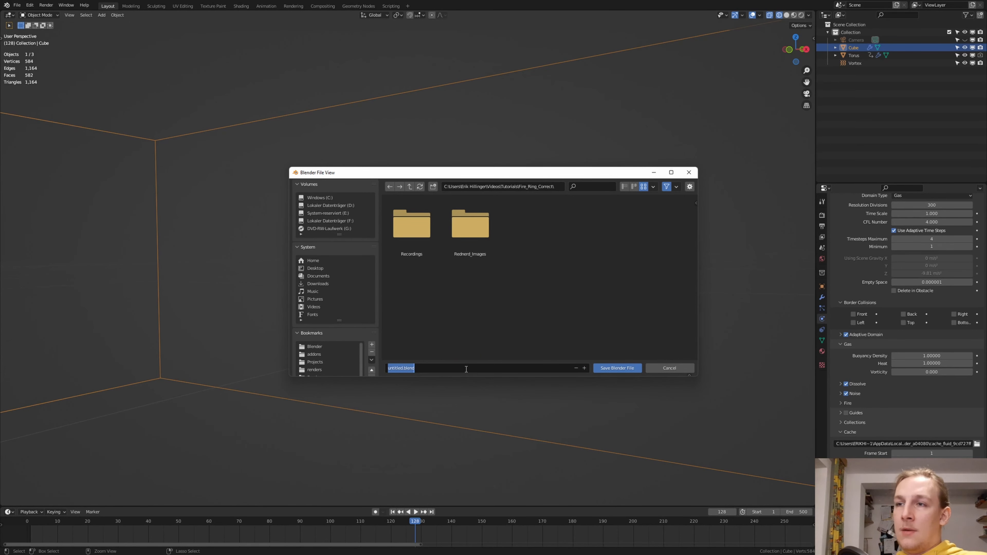
text(Tutor)
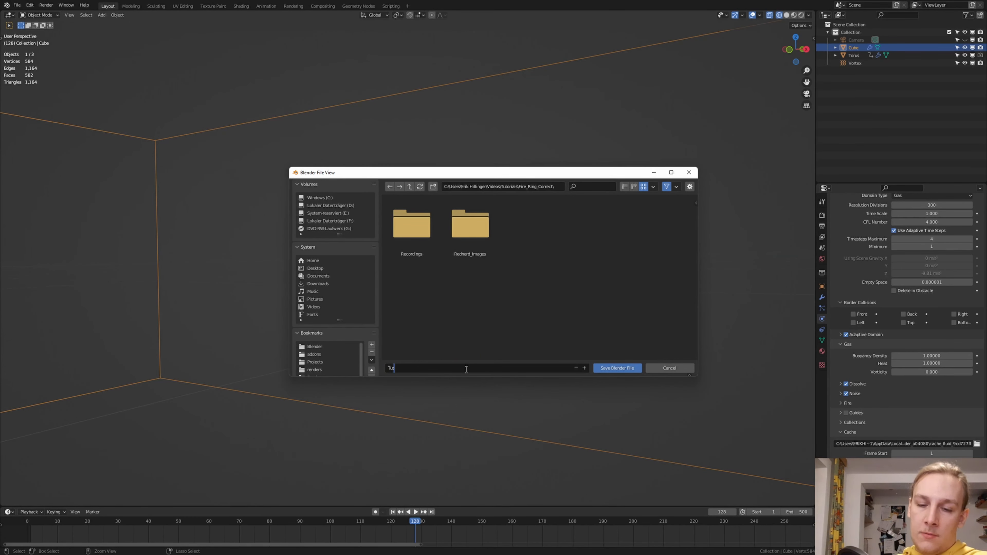
text(ial)
key(Return)
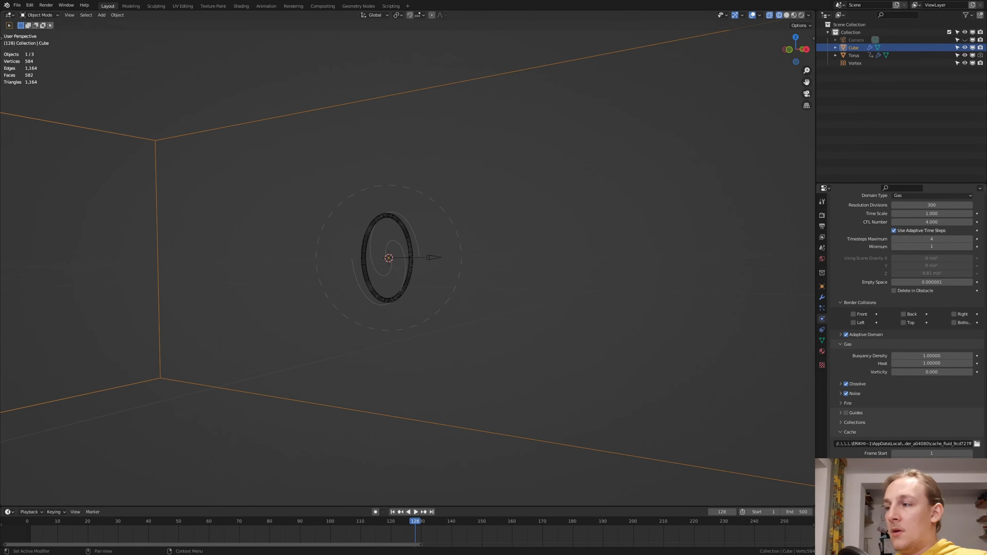
click(904, 505)
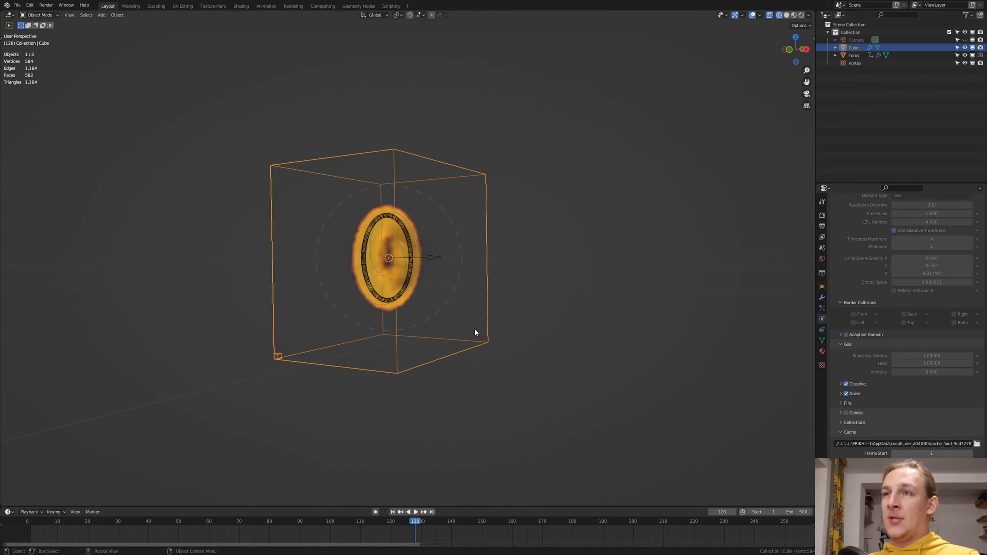
Unhide the camera, align it to an angled view of the ring and move it about 1.44 m closer along its local Z axis
middle_drag(449, 328, 517, 317)
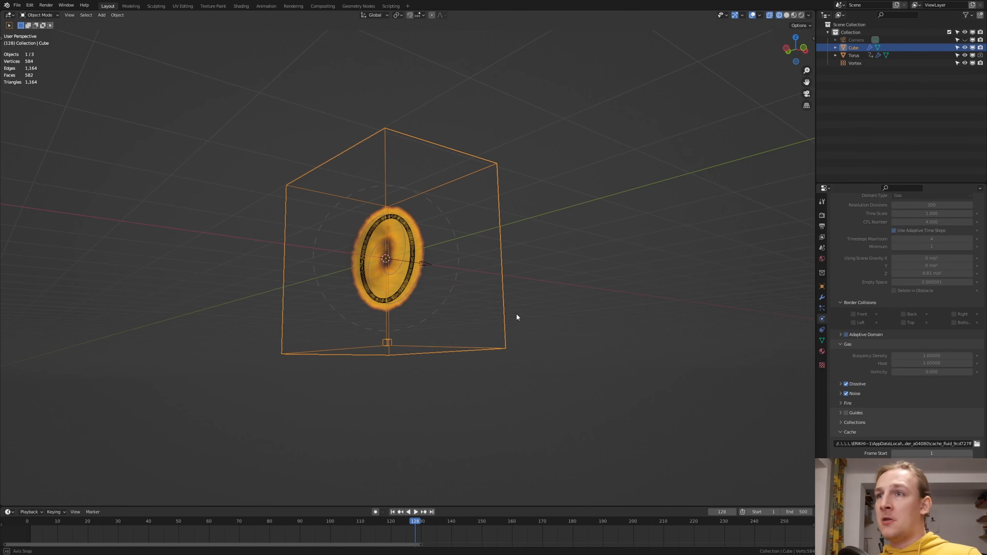
click(965, 40)
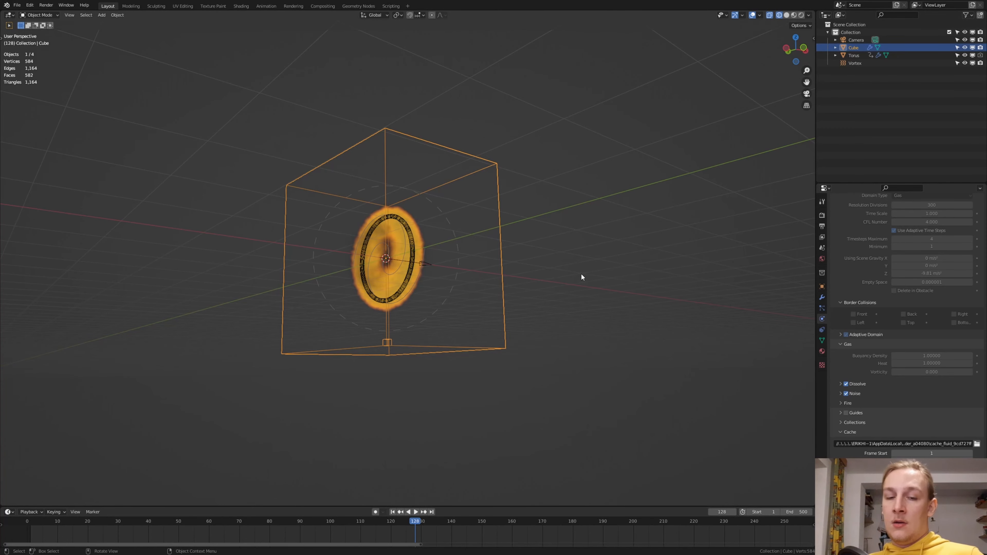
key(ctrl+alt+KP_0)
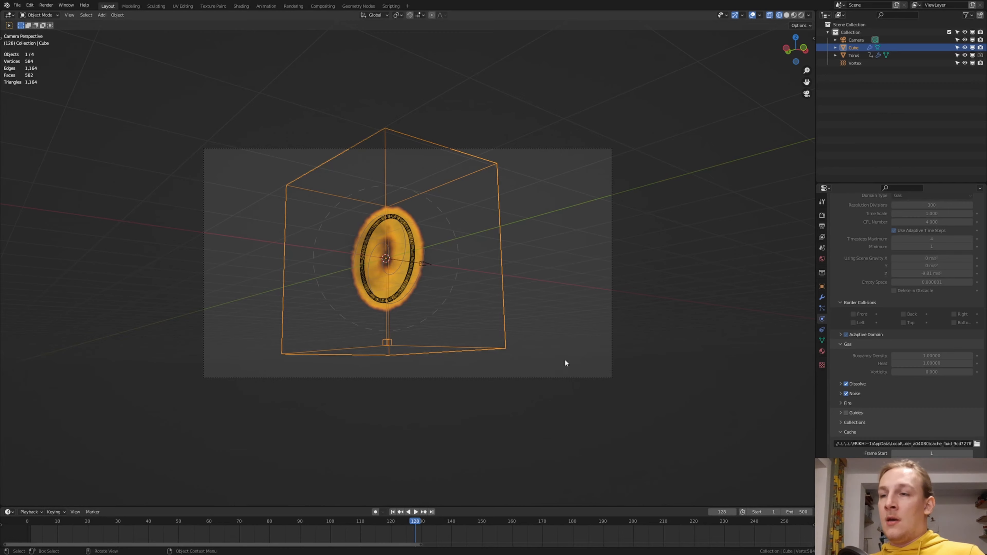
click(581, 380)
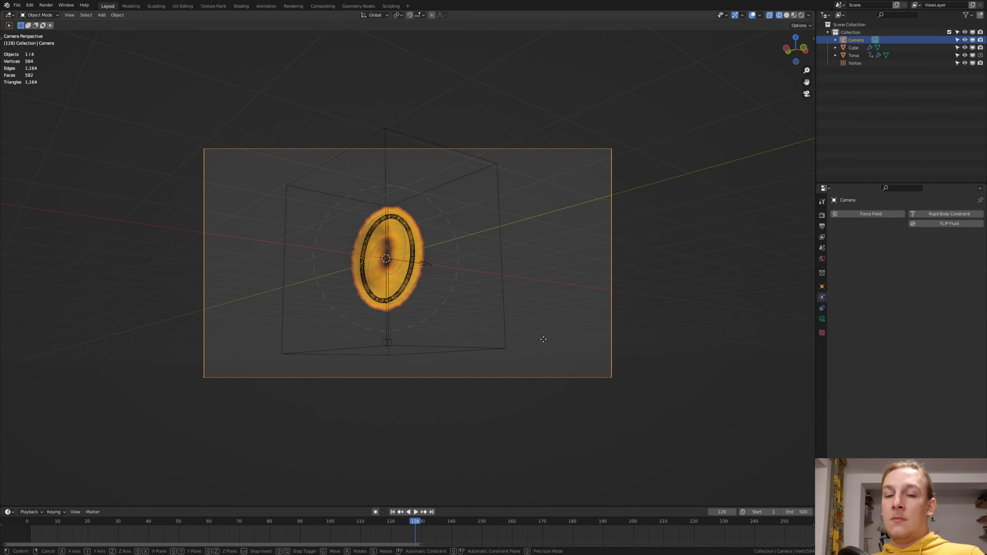
key(g)
key(z)
key(z)
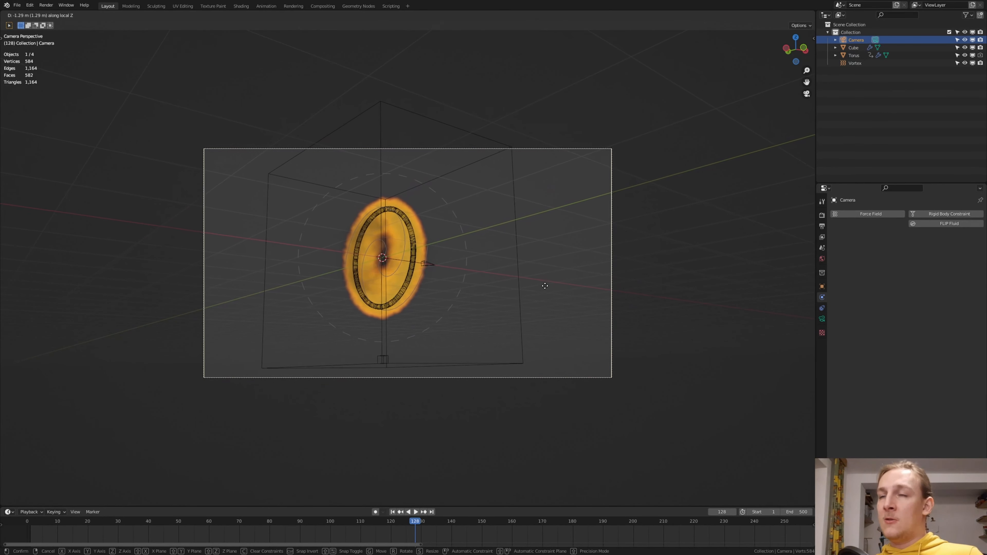
click(549, 286)
Play the baked simulation up to frame 218 and shift the camera slightly to center the fire ring in frame
key(space)
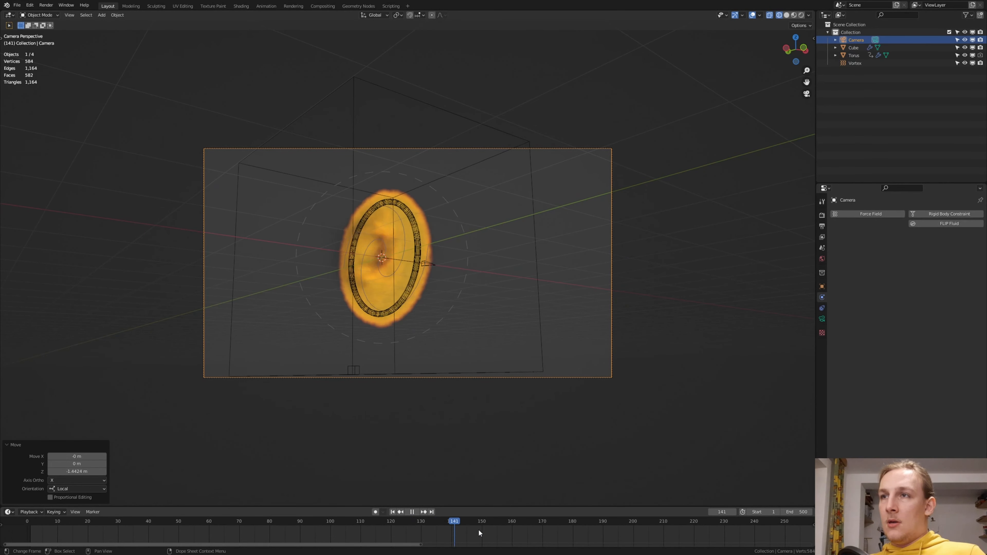
key(space)
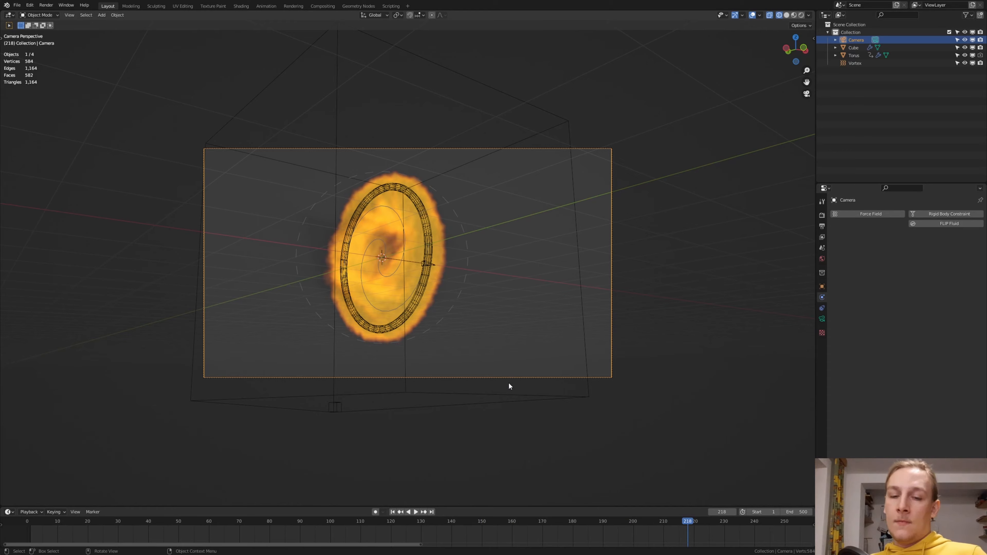
key(g)
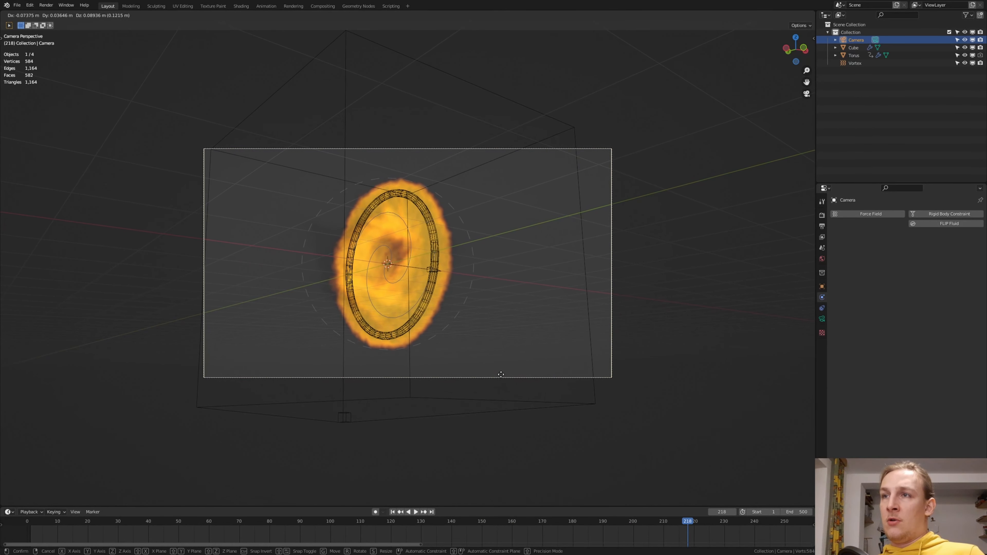
click(500, 363)
Align the camera to a more frontal view of the torus that shows the swirling fire face-on
middle_drag(500, 363, 552, 314)
click(490, 305)
key(KP_Decimal)
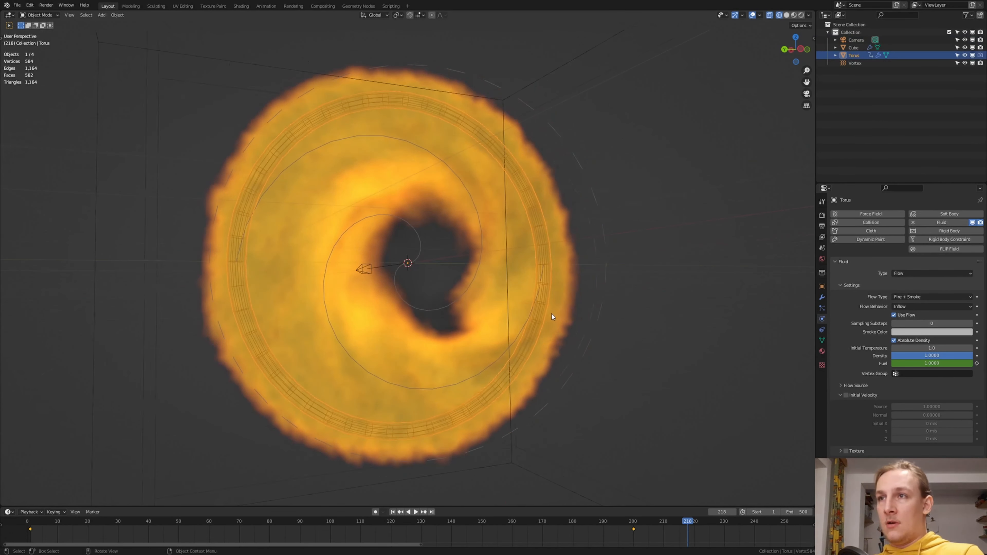
scroll(552, 316, down, 7)
scroll(606, 435, up, 4)
scroll(575, 389, down, 1)
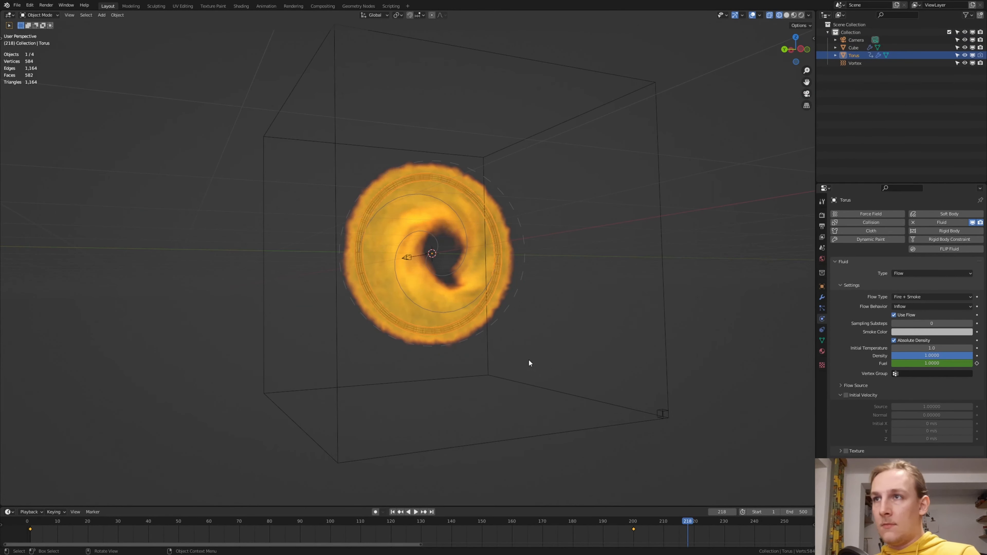
key(ctrl+alt+KP_0)
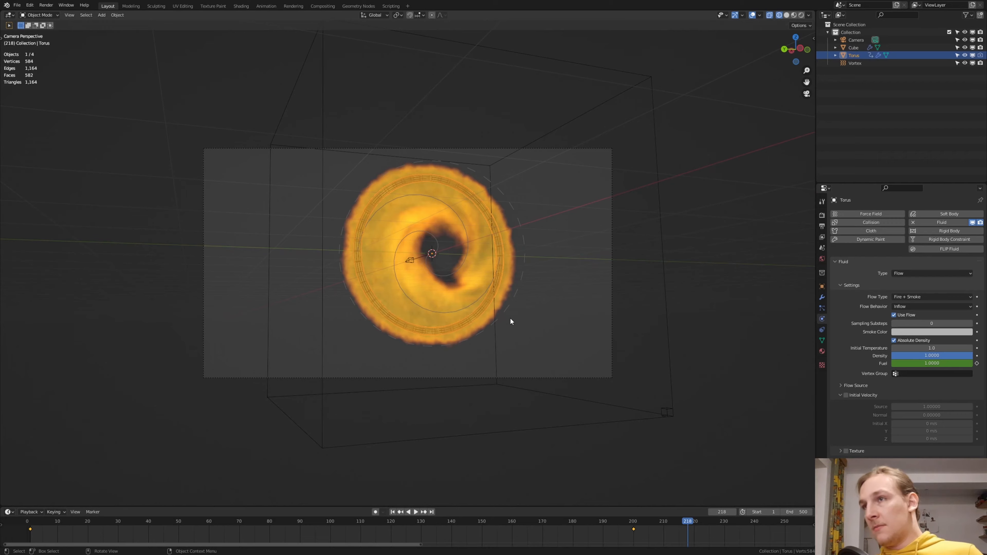
Shift the camera about 0.39 m sideways and 0.07 m vertically in its view to center the ring, and keyframe its rotation at frame 218
click(577, 376)
key(g)
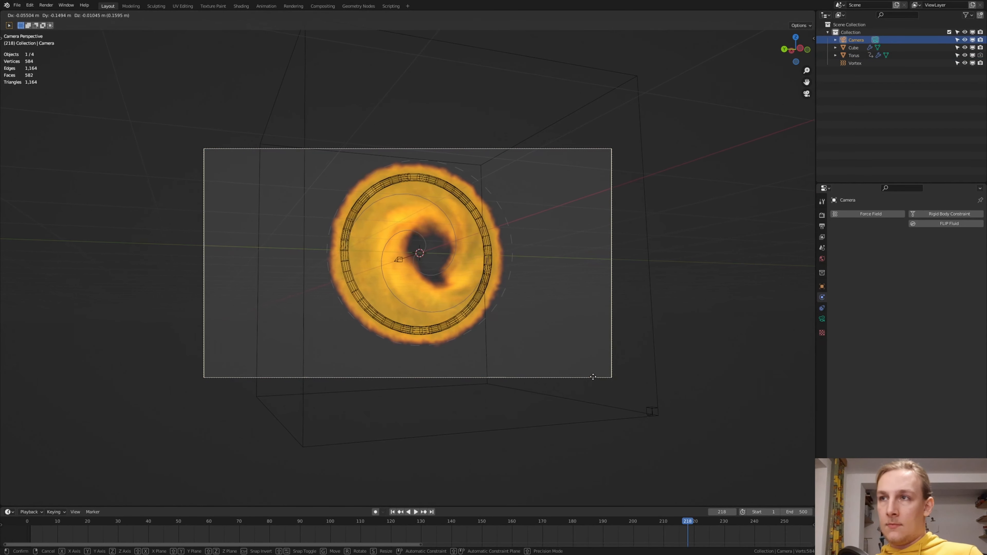
click(618, 370)
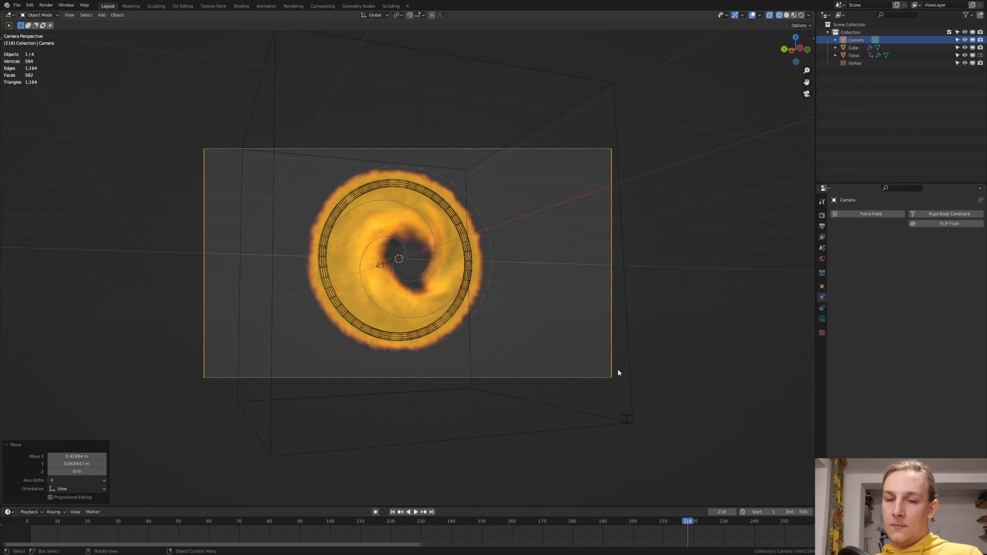
key(g)
click(583, 368)
key(i)
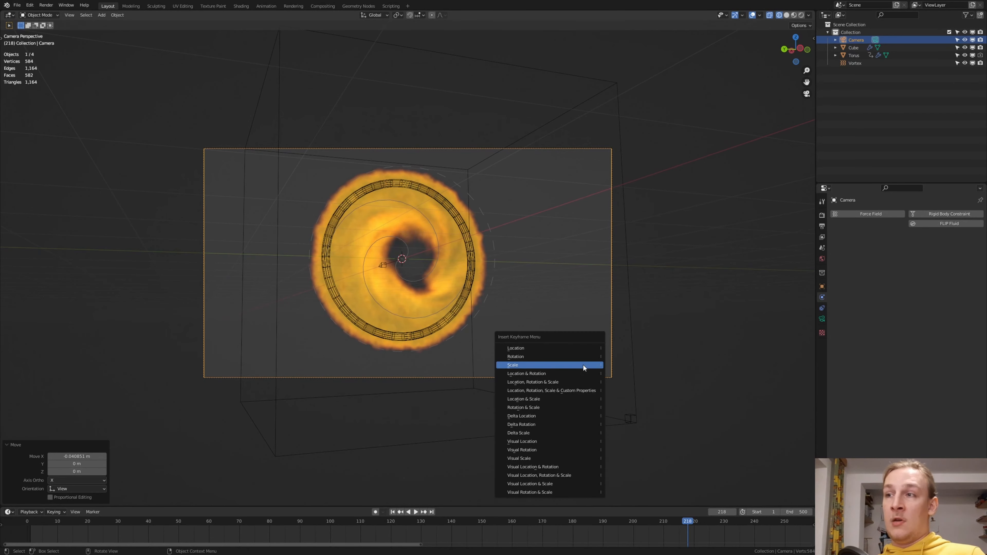
click(591, 359)
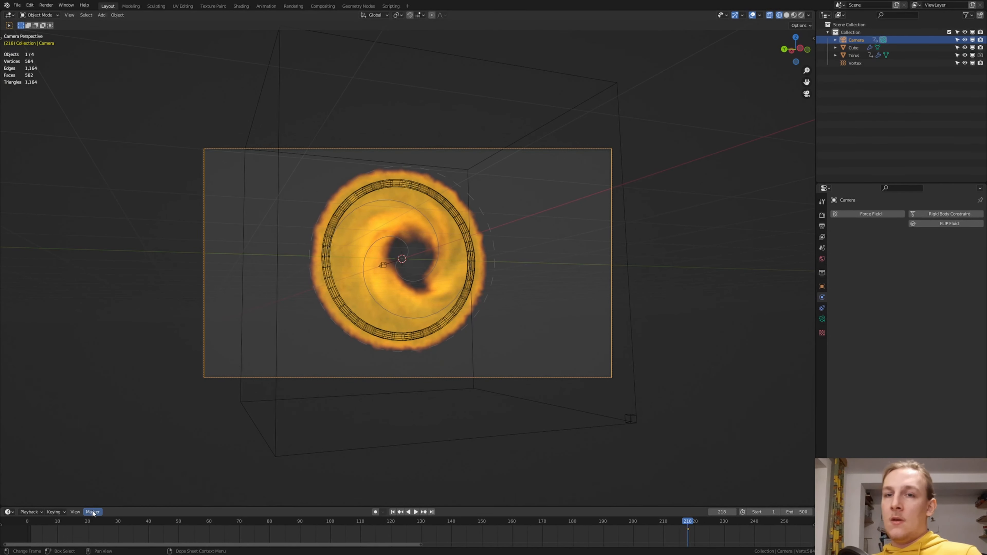
Enlarge the timeline area, switch it to the Graph Editor and select the camera's X Euler Rotation channel
drag(64, 505, 8, 420)
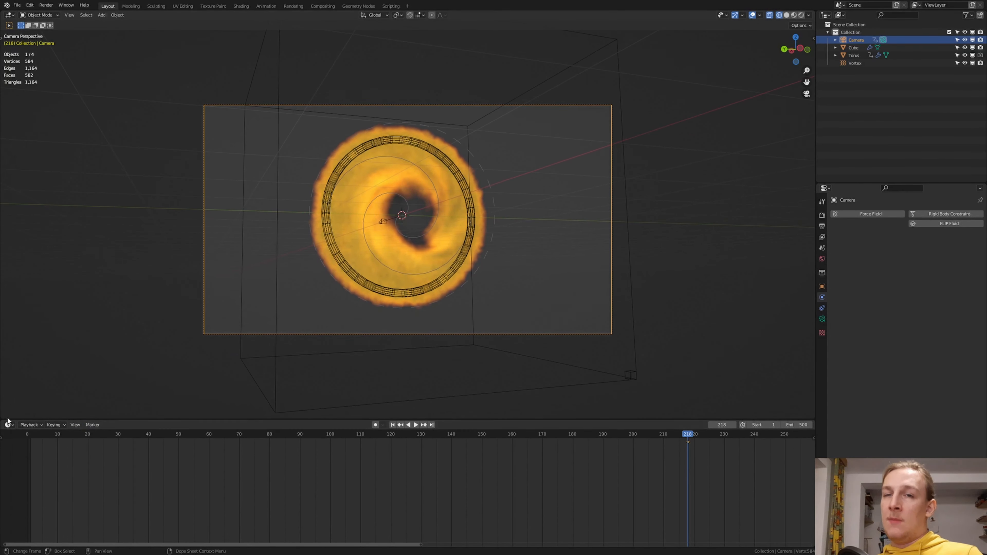
click(9, 425)
click(119, 464)
click(9, 456)
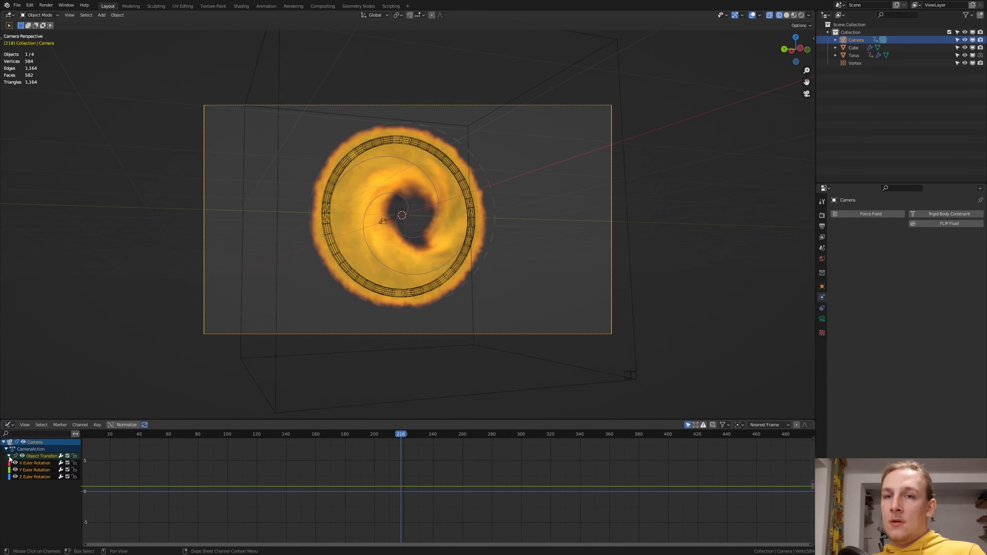
click(32, 463)
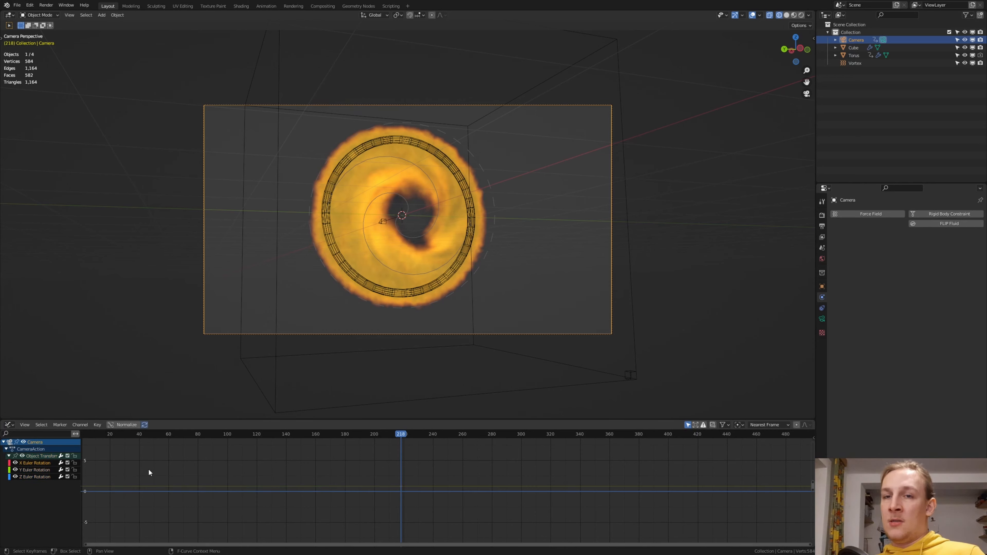
Add a Noise modifier to the camera's X Euler Rotation curve and set its strength to 0.01 while the animation plays
key(n)
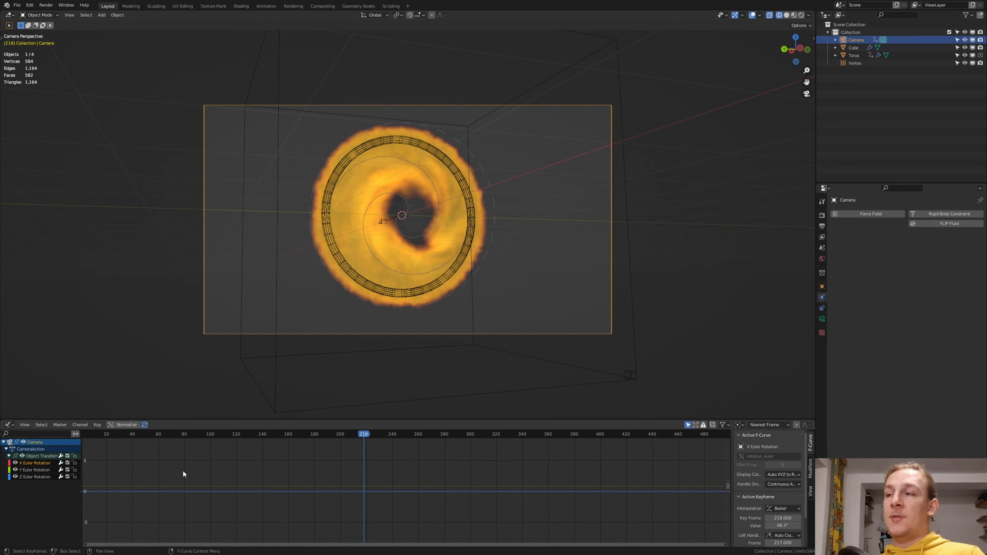
click(810, 469)
click(761, 437)
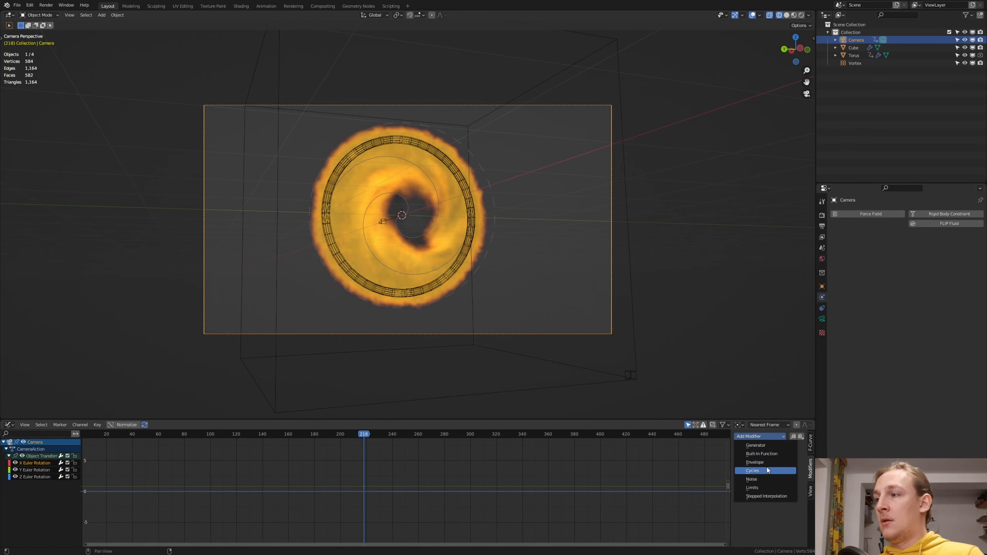
click(765, 478)
key(space)
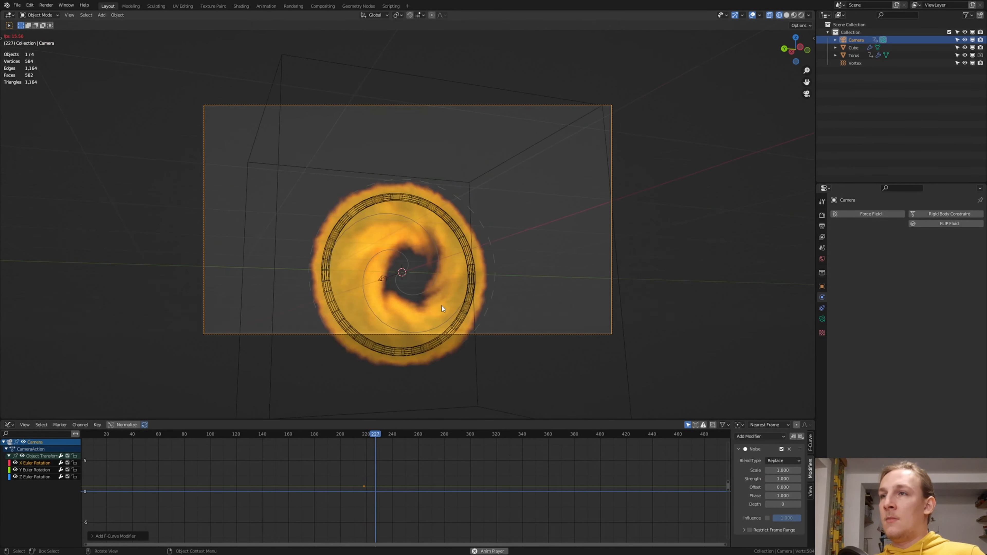
click(784, 479)
text(.01)
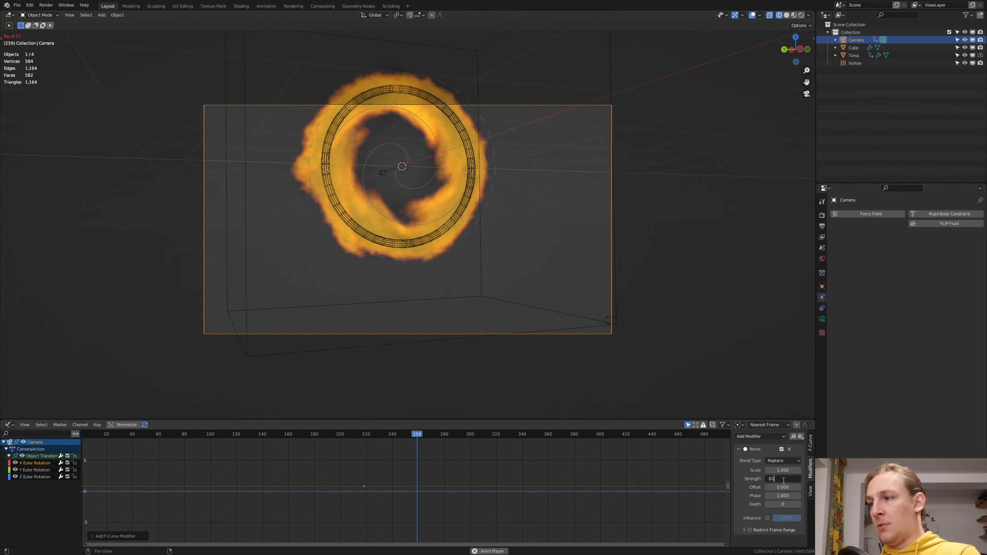
key(Return)
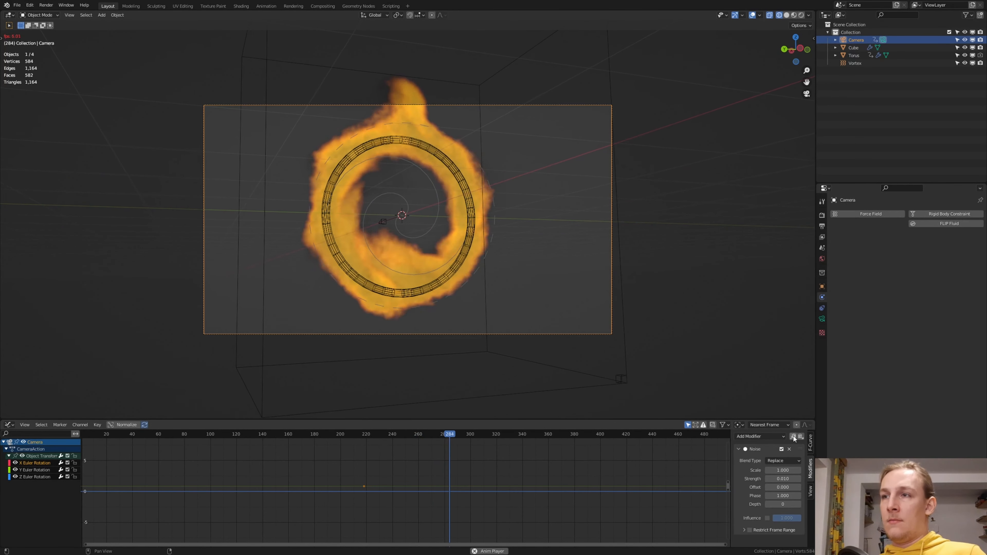
Copy the Noise modifier onto the camera's Y Euler Rotation curve and set its offset to 42
click(39, 469)
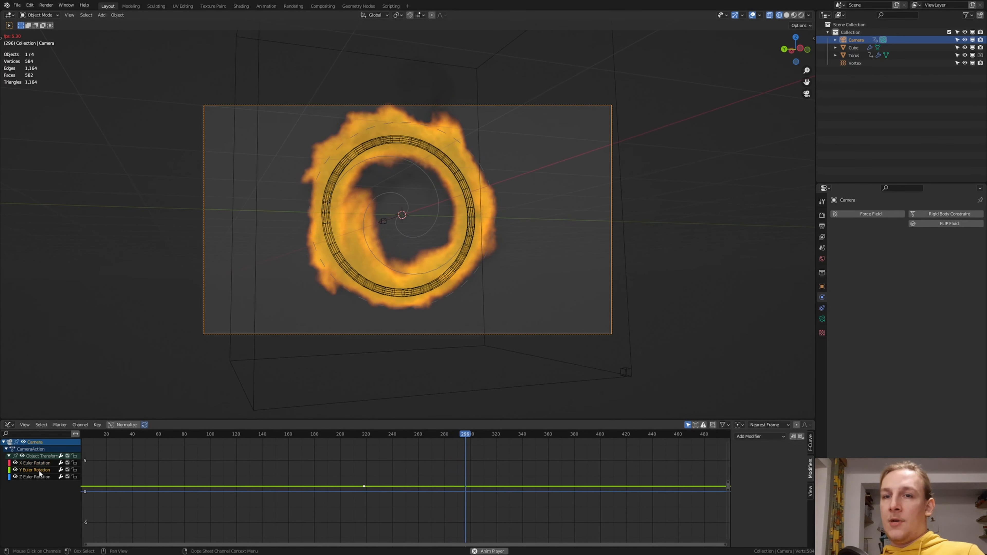
click(801, 437)
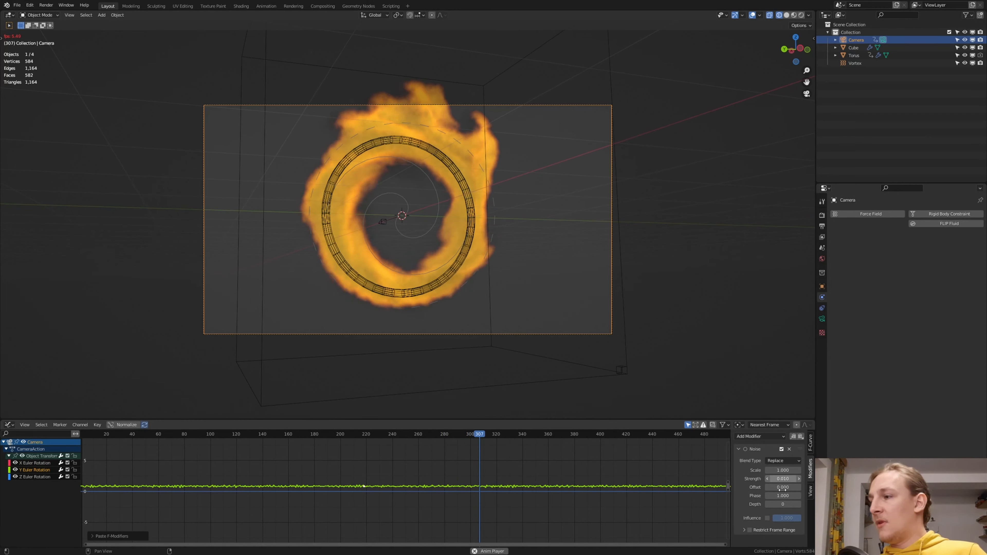
drag(782, 490, 776, 489)
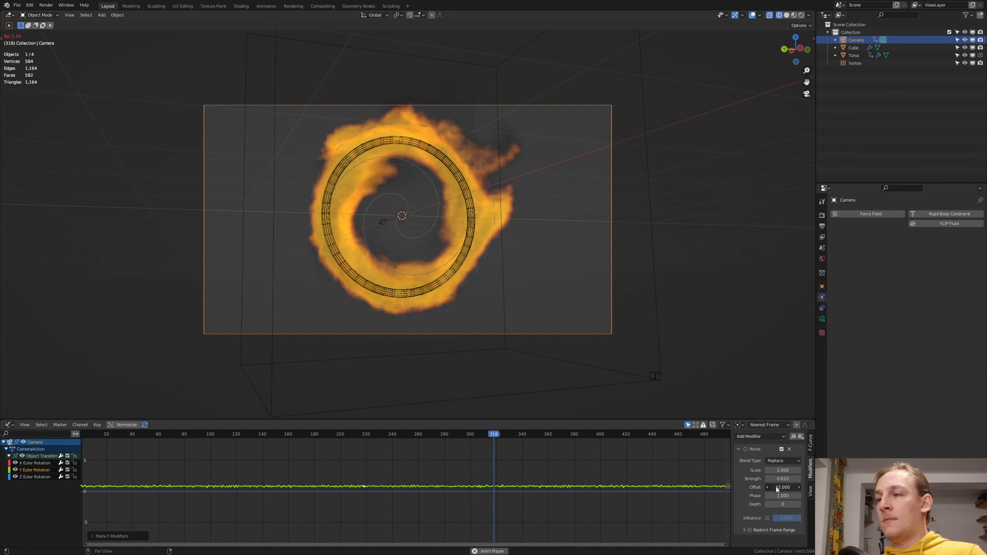
Paste the Noise modifier onto the Z Euler Rotation curve and set its offset to about 27.8 and its scale to 10
click(35, 477)
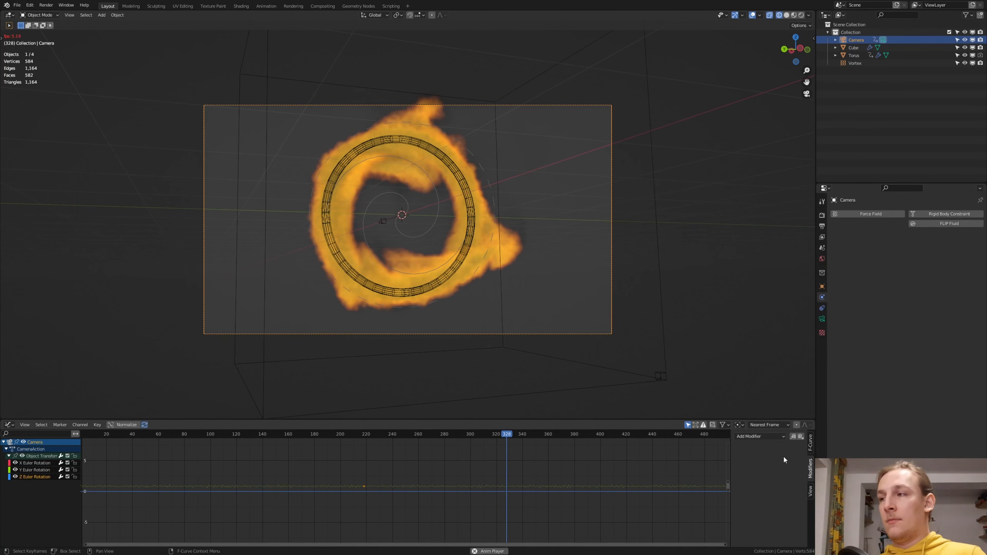
click(801, 436)
drag(783, 487, 793, 487)
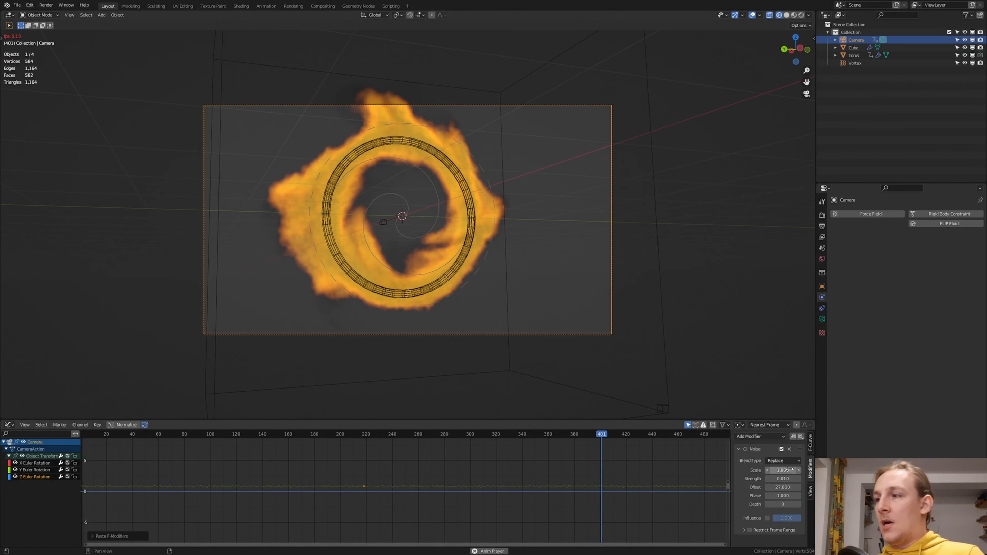
click(790, 469)
text(10)
key(Return)
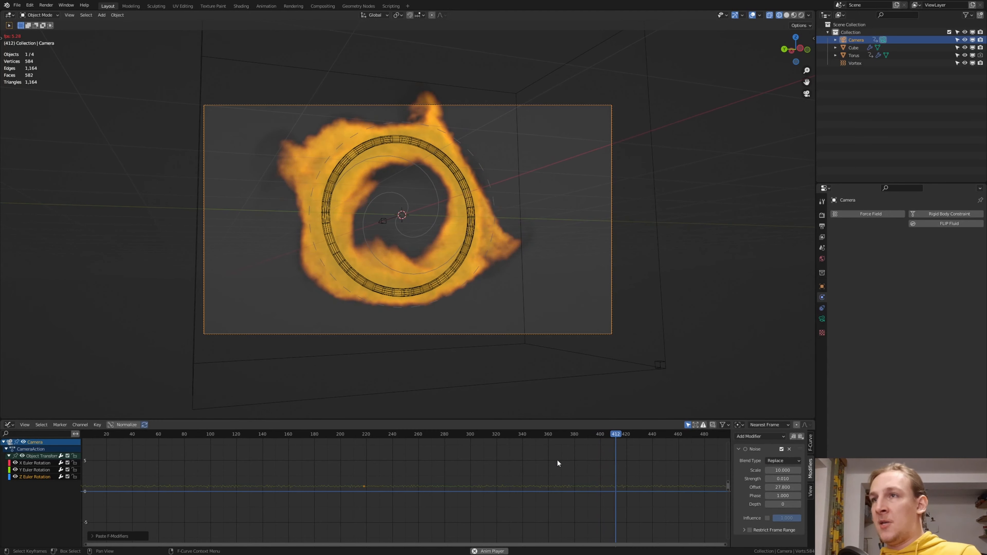
Set the Noise modifier's scale to 10 on both the Y and X Euler Rotation curves
click(40, 469)
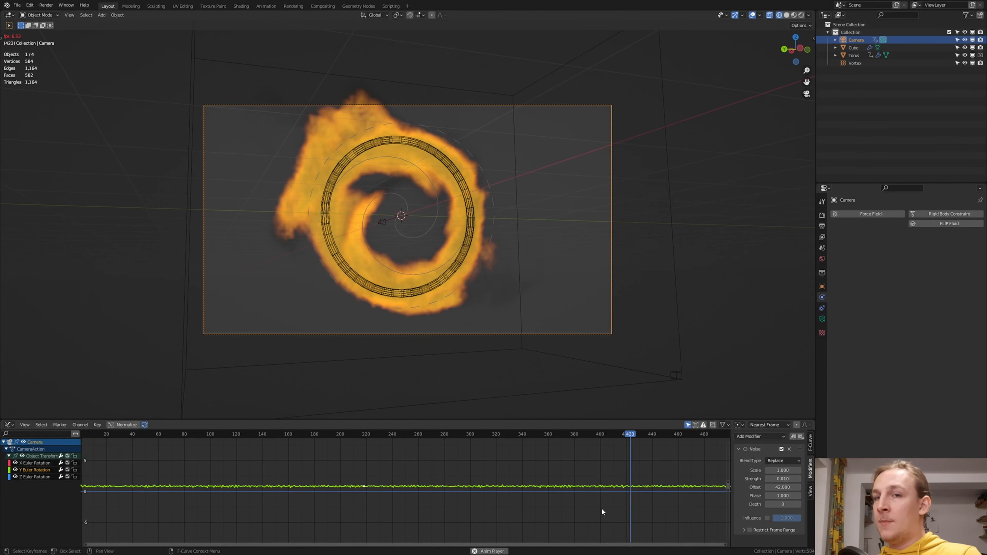
click(780, 470)
text(10)
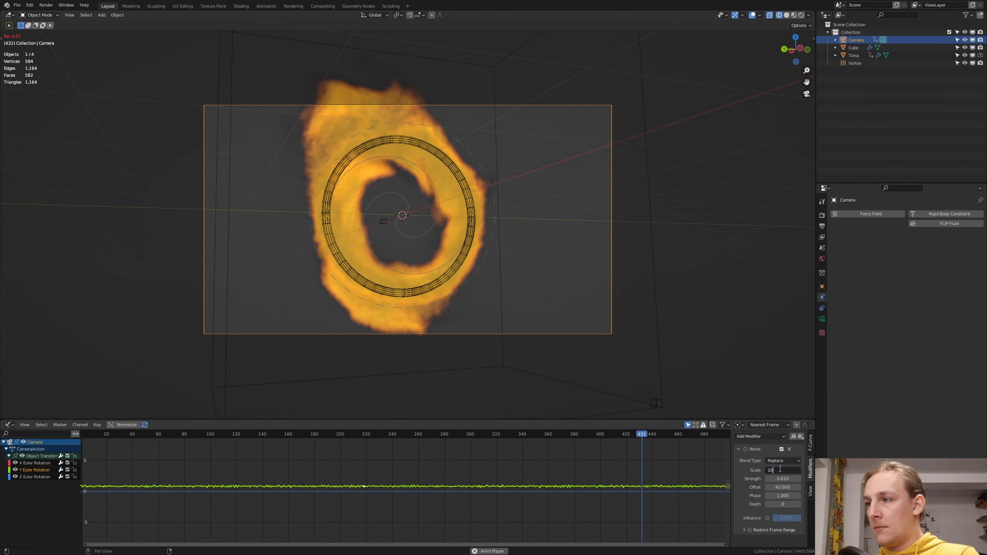
key(Return)
click(40, 462)
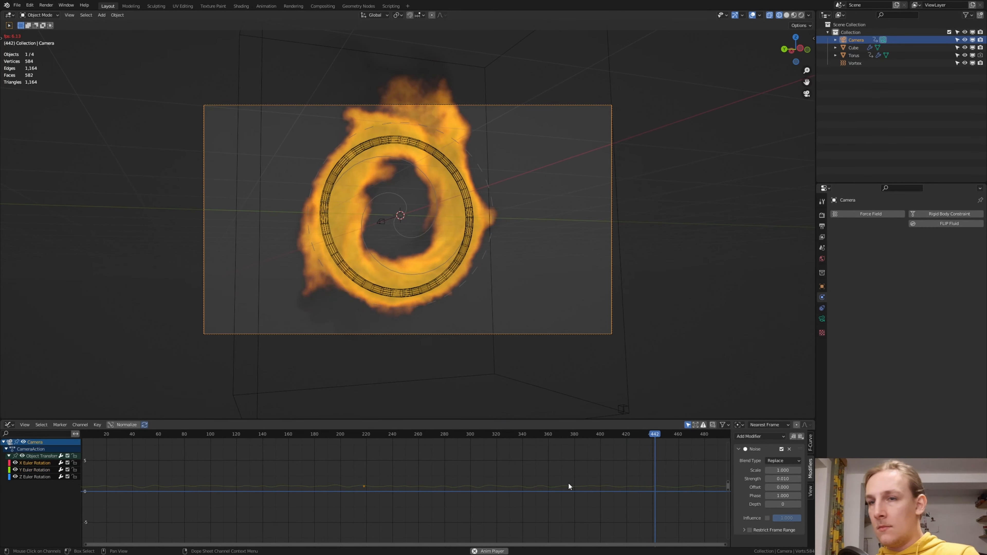
click(782, 470)
text(10)
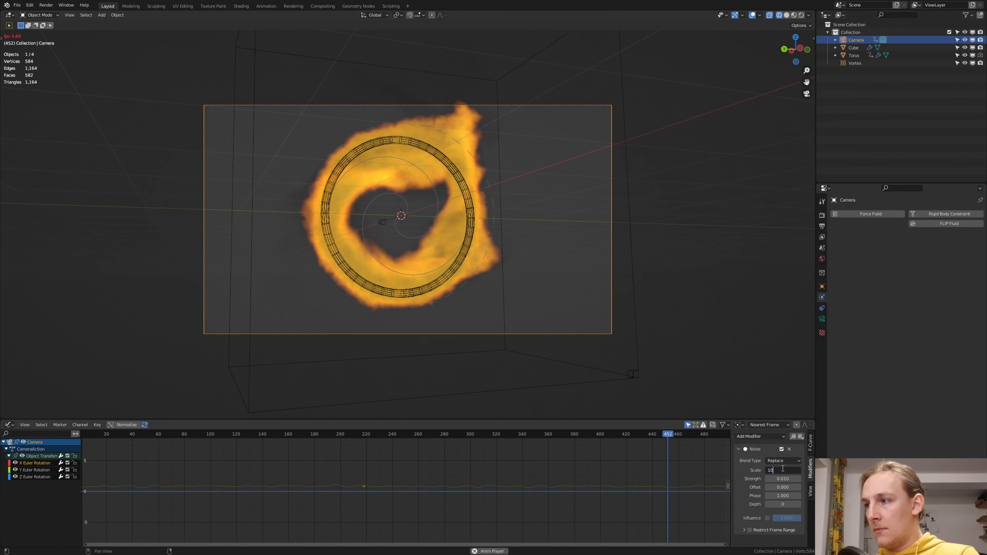
key(Return)
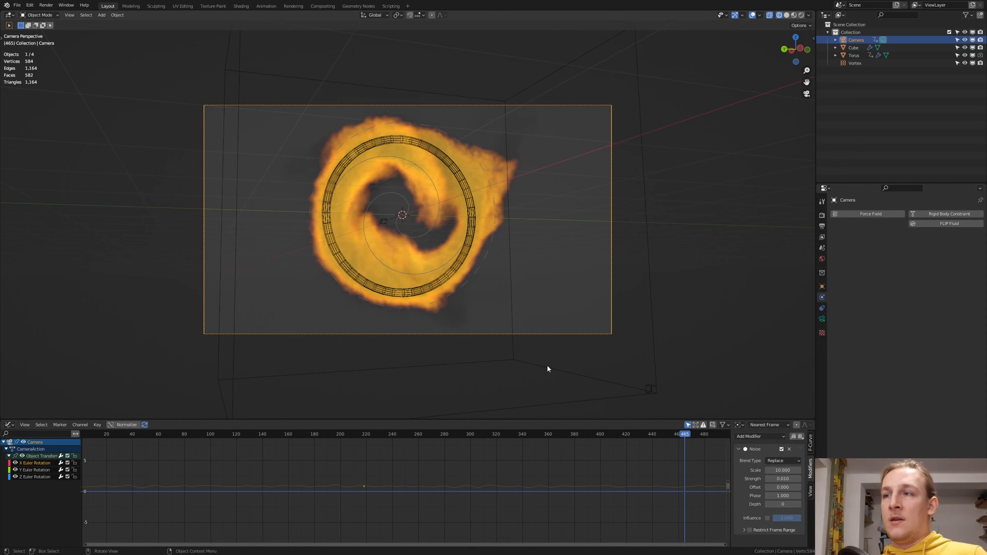
Go to frame 427 and move the camera back along its local Z axis by about 2.78 m plus another 0.82 m
drag(630, 432, 636, 428)
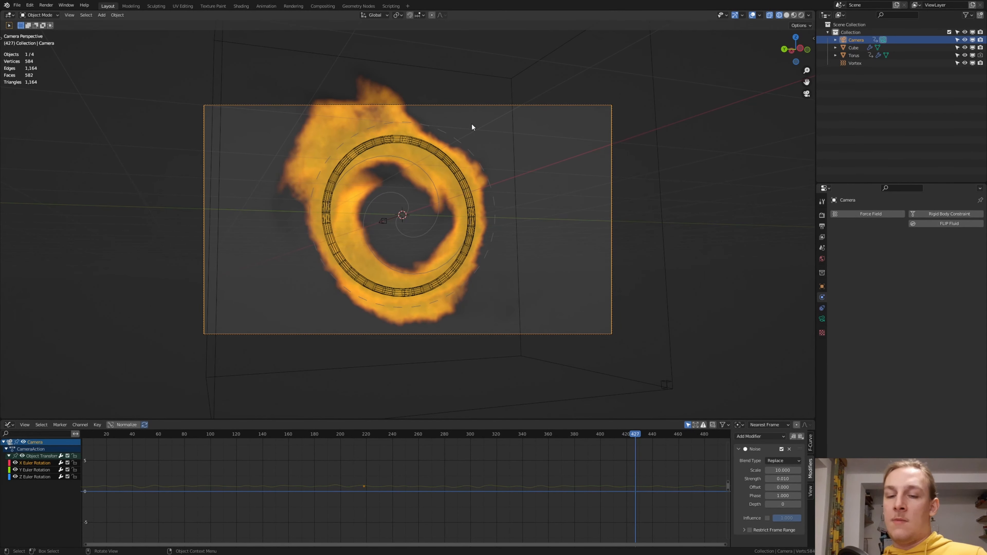
key(g)
key(z)
key(z)
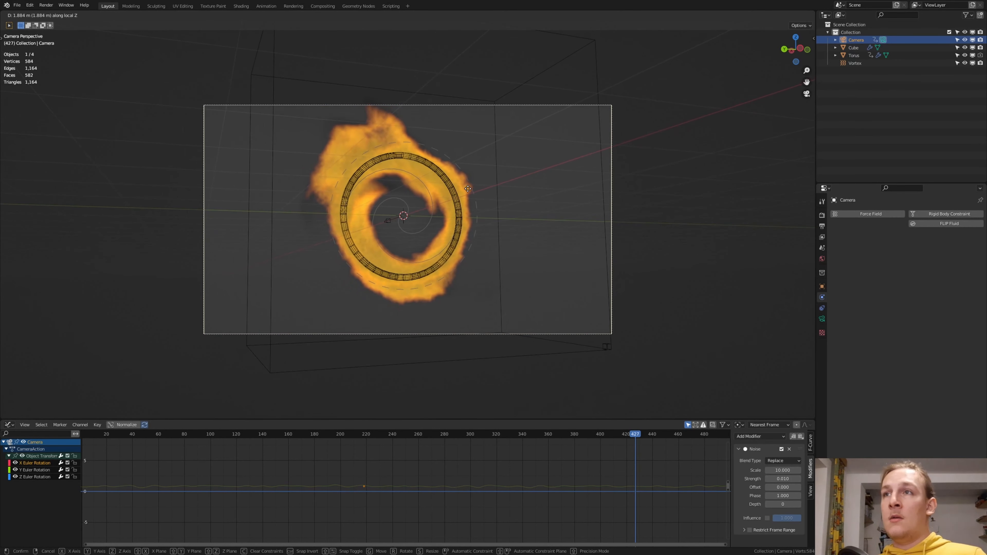
click(462, 204)
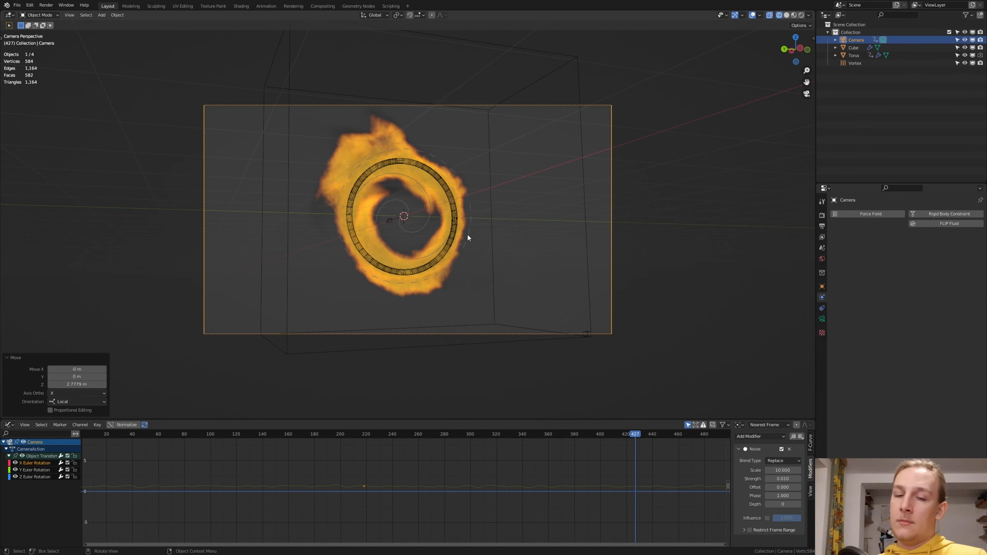
key(g)
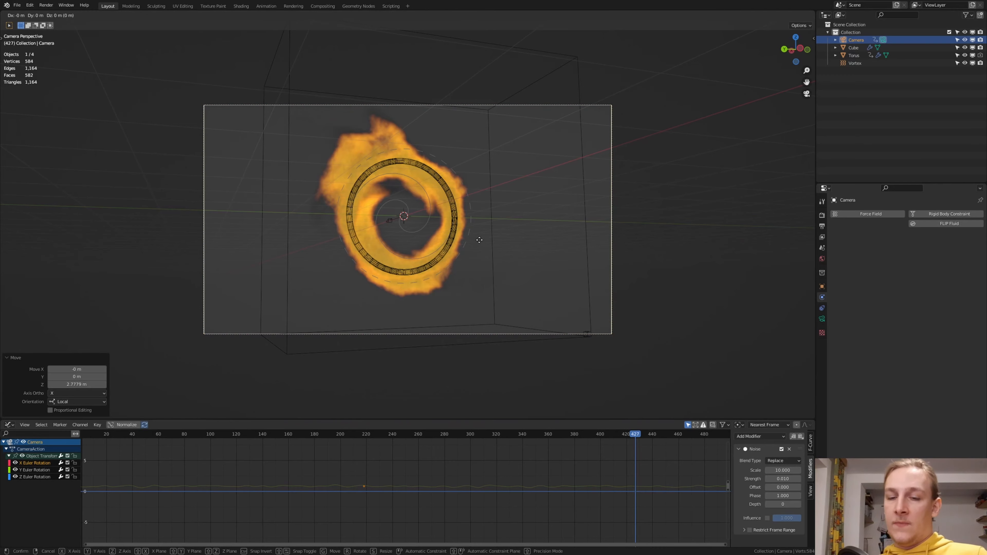
key(z)
key(z)
click(480, 286)
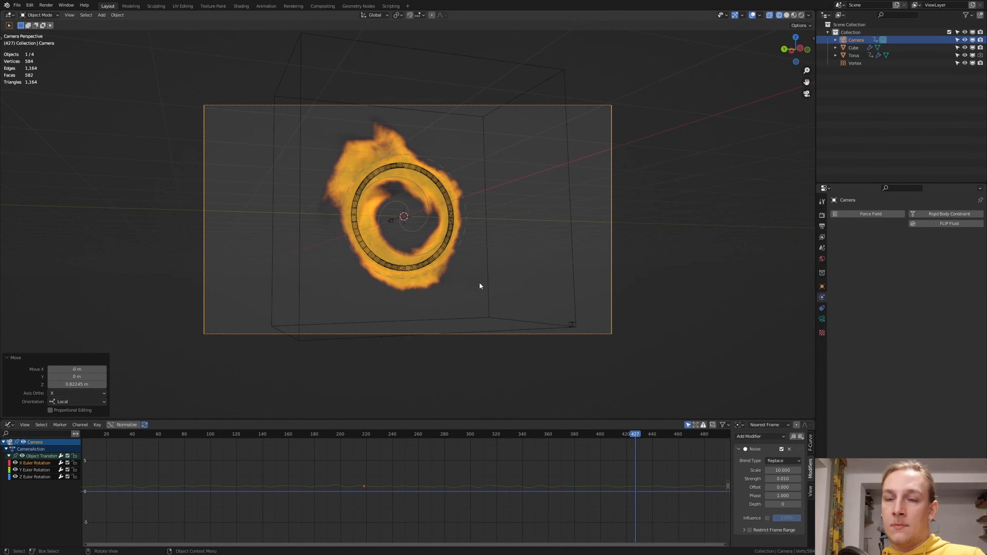
Select the domain cube and switch to the Shading workspace to edit its material
click(488, 273)
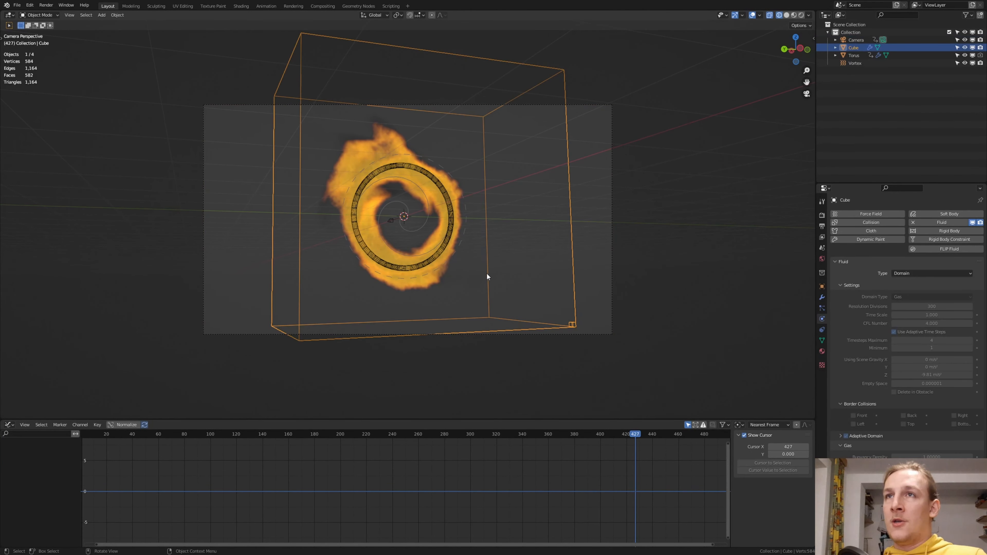
click(241, 5)
middle_drag(378, 191, 395, 202)
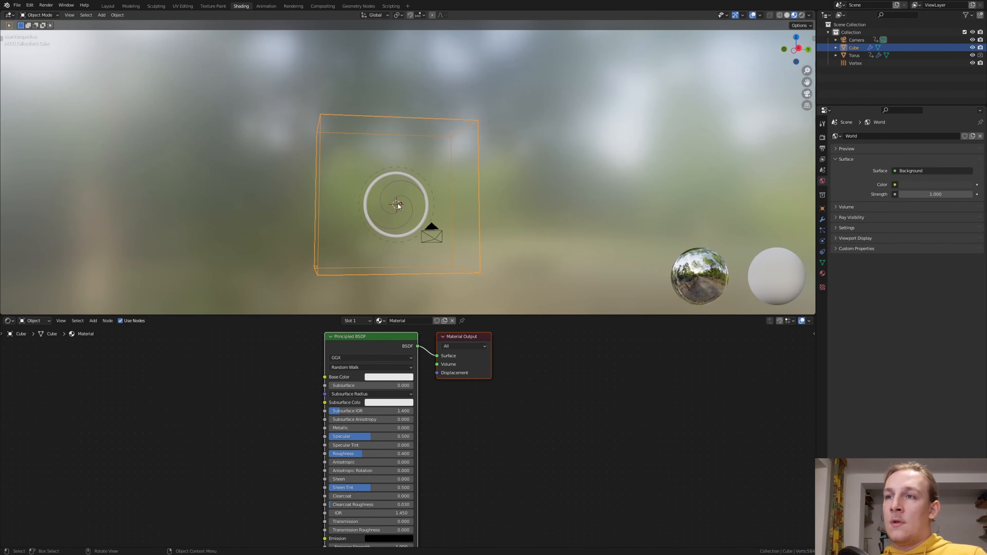
Switch the viewport to rendered shading and set the world background color to black
click(802, 16)
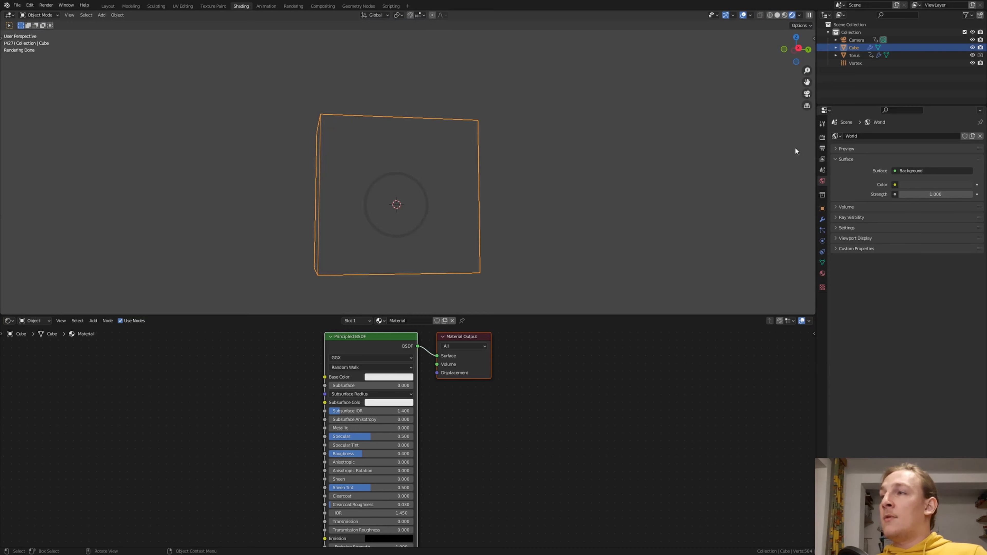
click(918, 185)
drag(969, 123, 968, 131)
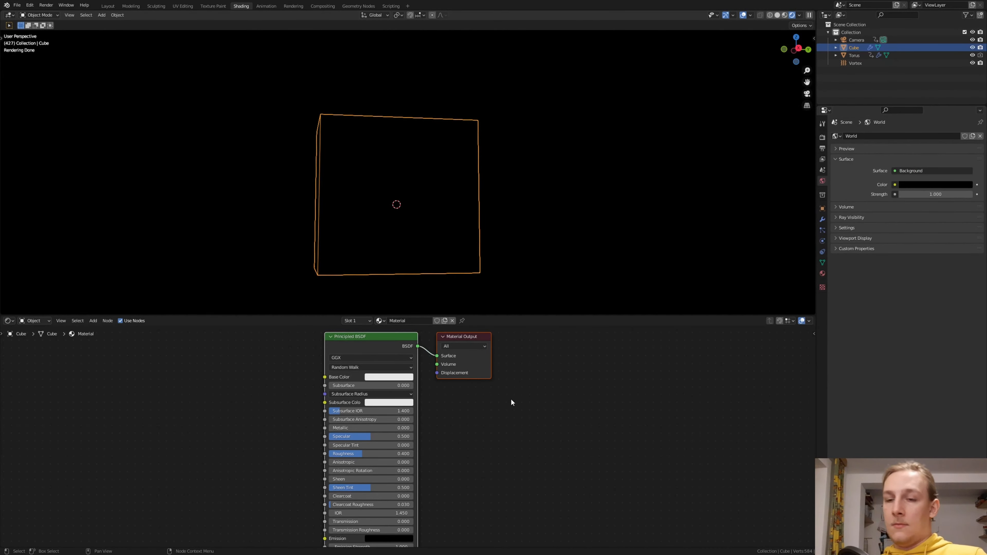
Replace the cube material's Principled BSDF with a Principled Volume node linked to the Material Output's Volume input
click(381, 348)
key(x)
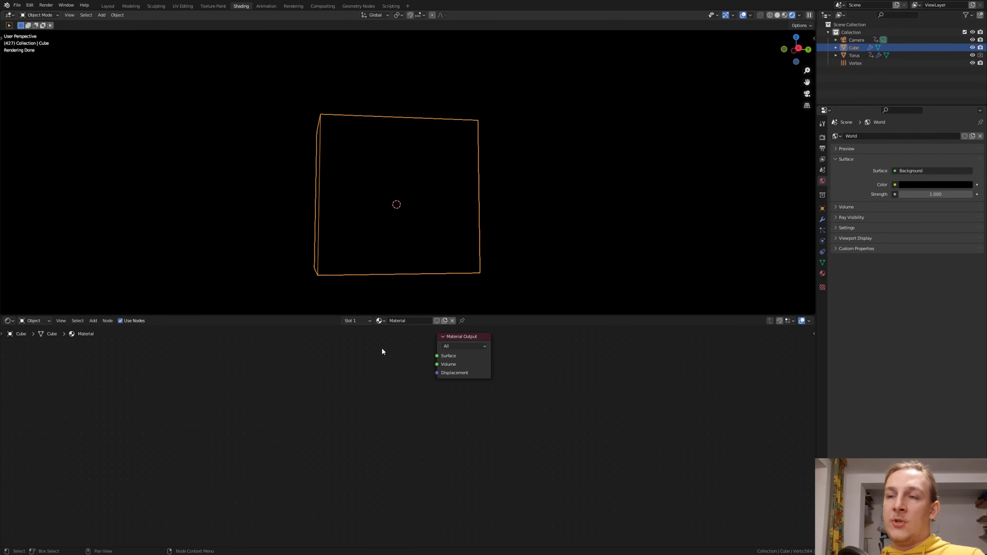
key(shift+a)
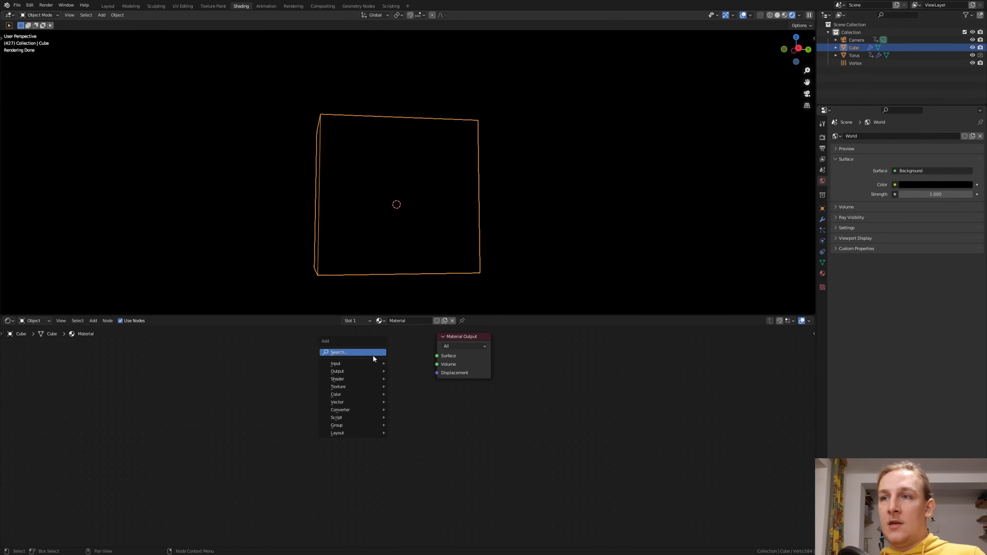
click(372, 353)
text(vol)
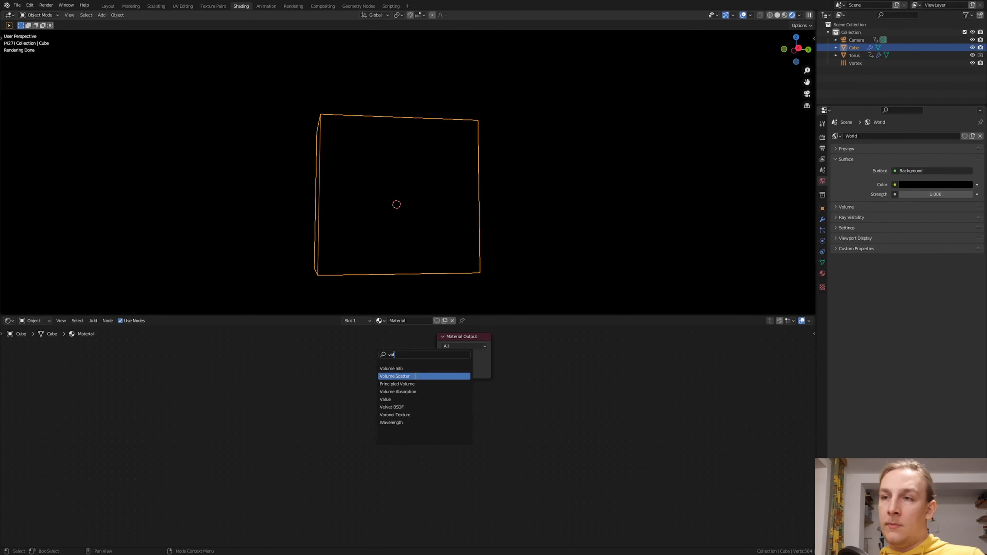
click(412, 384)
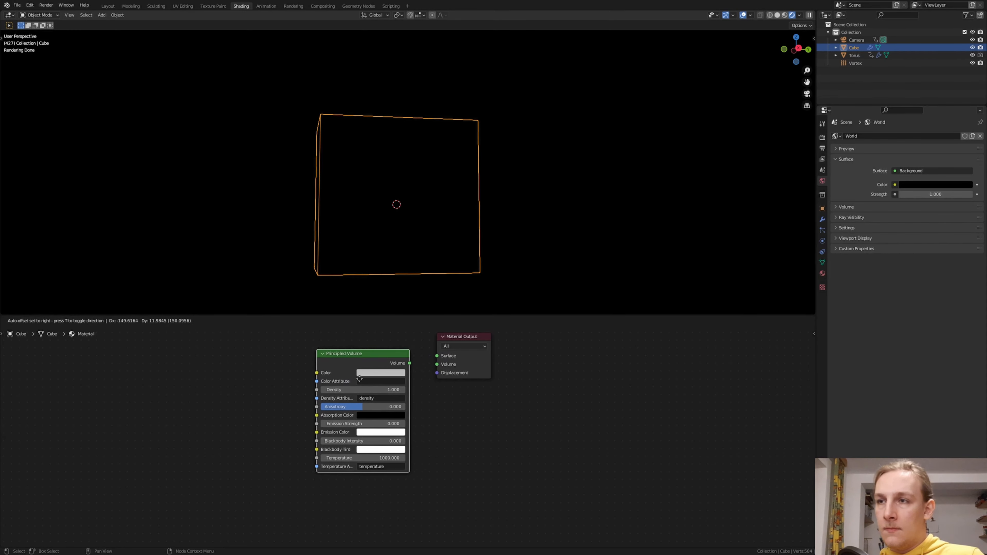
drag(383, 370, 437, 364)
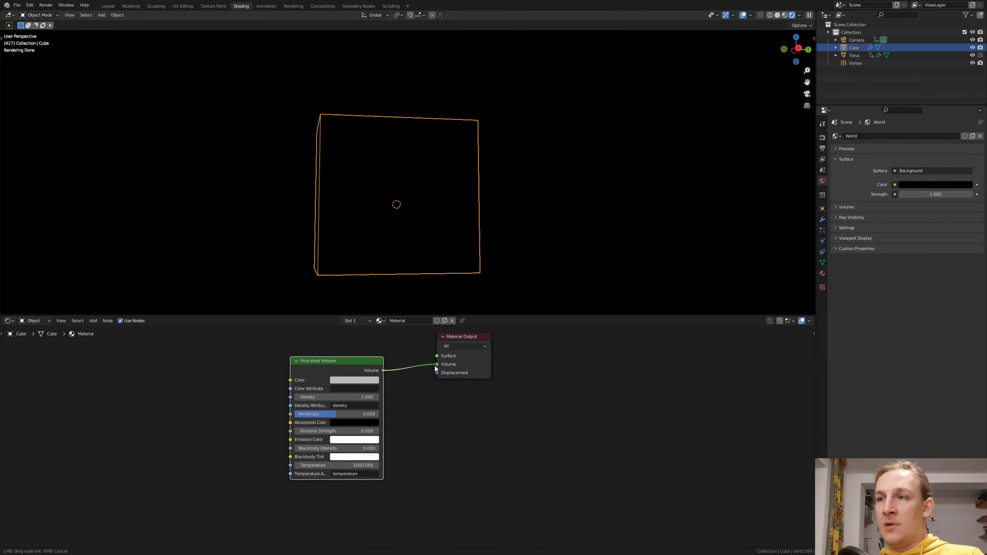
Set the Principled Volume node's density to 0
scroll(339, 396, up, 2)
click(339, 396)
text(0)
key(Return)
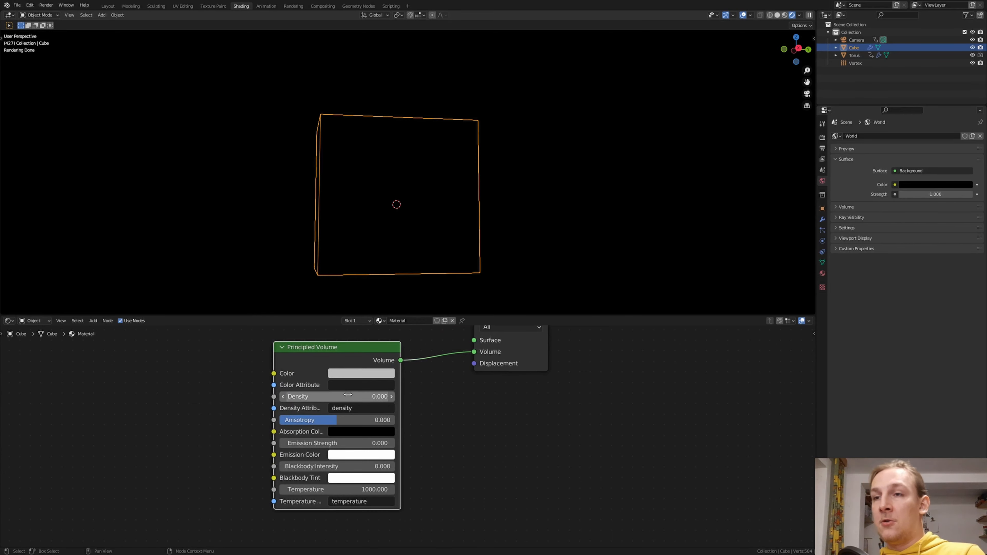
Add a Math node set to Multiply with a second value of 150 and connect it to the Principled Volume's Emission Strength
key(shift+a)
text(m)
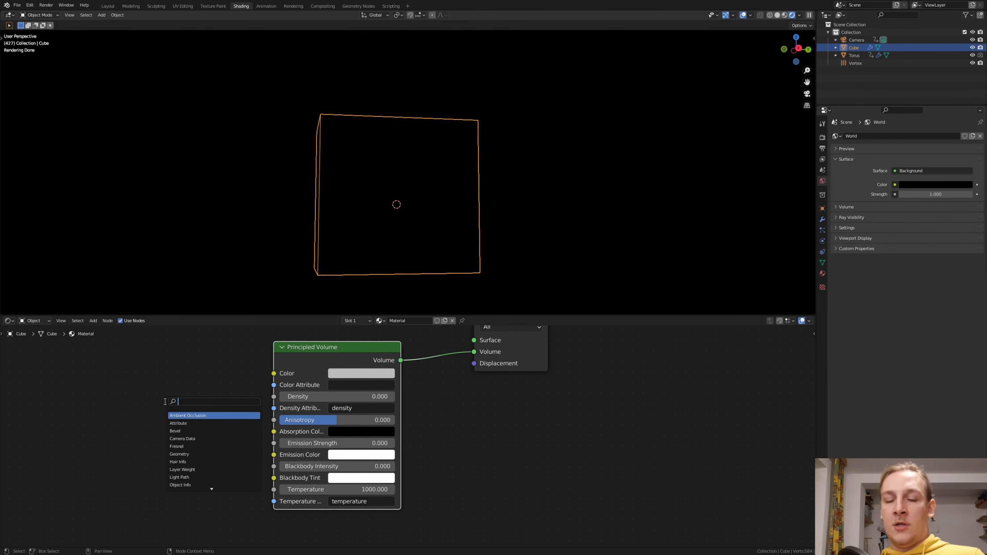
click(196, 415)
click(149, 427)
click(154, 440)
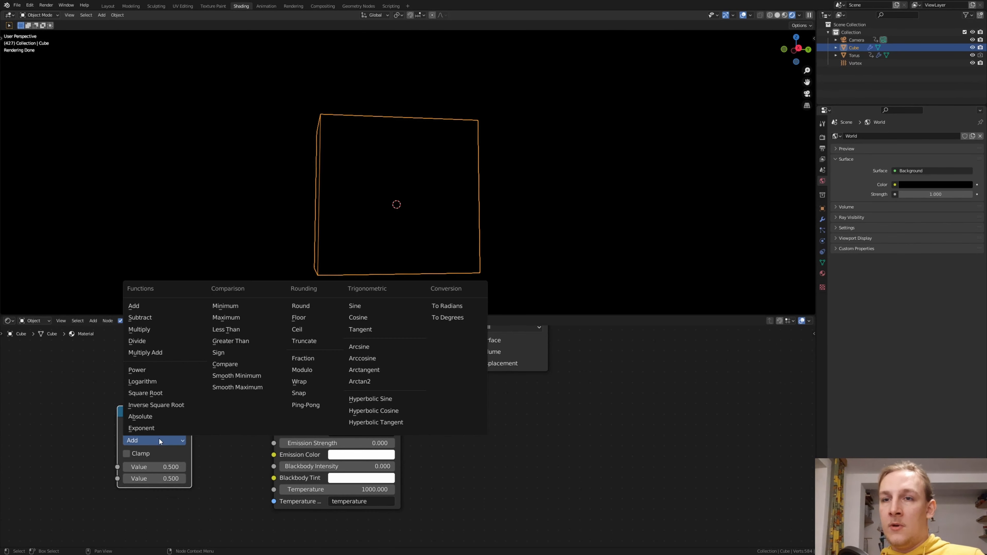
click(166, 331)
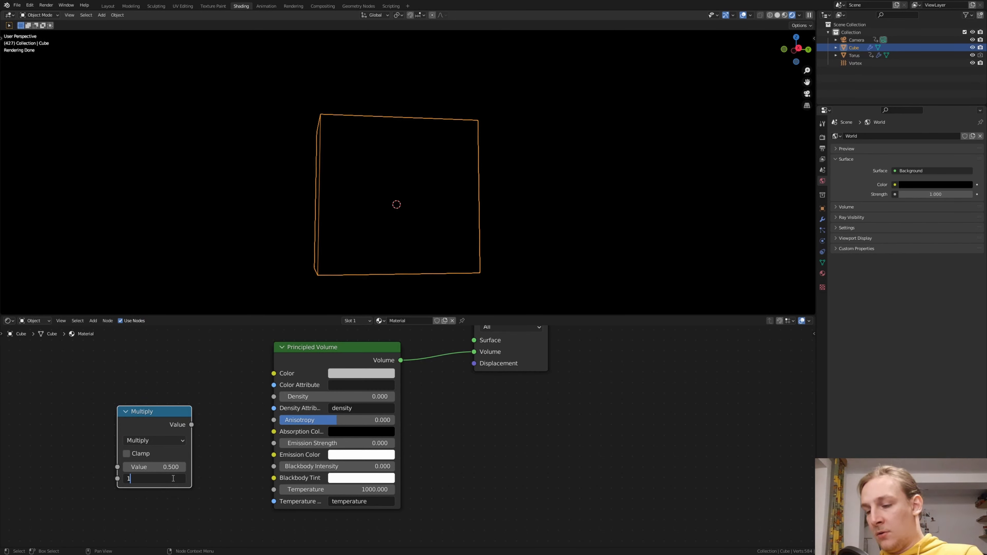
key(Return)
drag(191, 425, 273, 444)
Duplicate the Multiply node and link the copy's output into the original Multiply node's first value input
middle_drag(254, 387, 424, 387)
drag(336, 409, 289, 467)
middle_drag(202, 403, 320, 411)
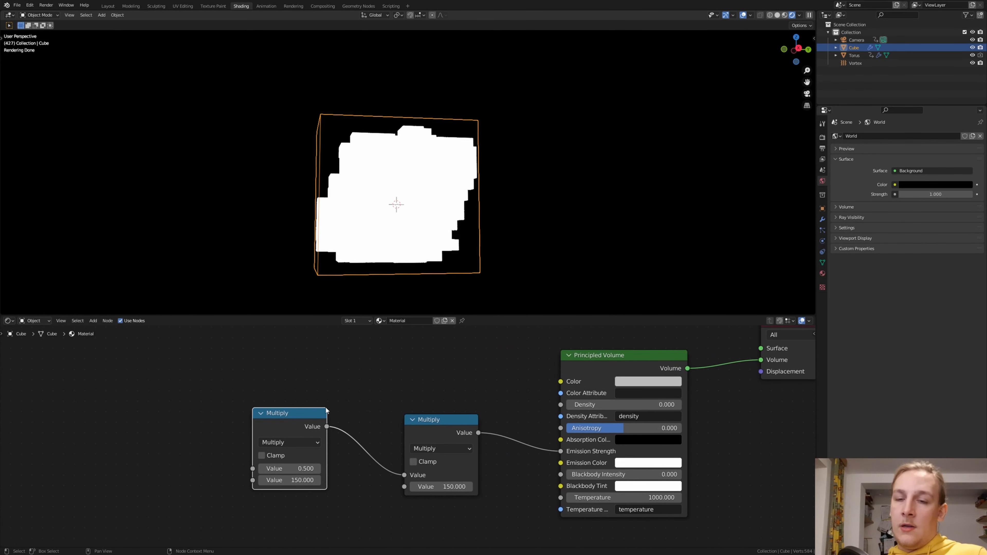
Add a ColorRamp node in front of the two Multiply nodes in the cube's material
key(shift+a)
click(323, 409)
text(col)
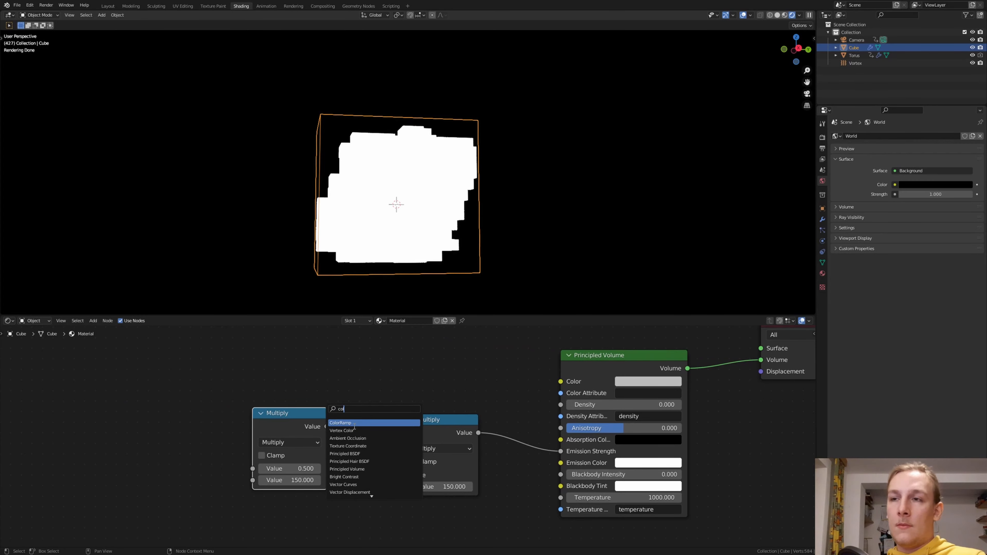
key(Return)
click(109, 416)
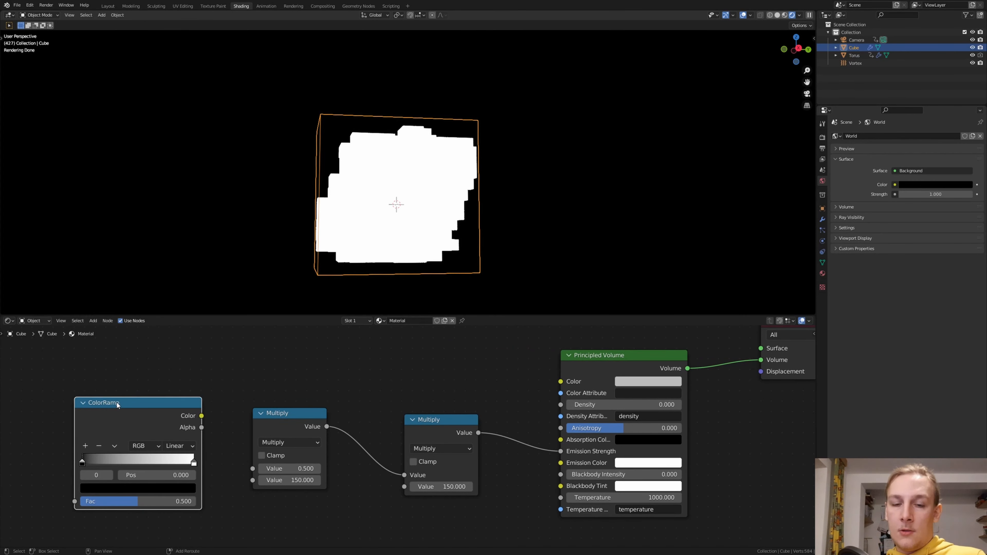
Duplicate the ColorRamp node twice, placing one copy above and one copy below the original
key(shift+d)
click(125, 361)
middle_drag(146, 428, 188, 483)
click(174, 368)
key(shift+d)
click(163, 491)
Add an Attribute node and link its Fac output to the Fac inputs of the middle and lower ColorRamps
middle_drag(175, 386, 429, 355)
key(shift+a)
click(429, 354)
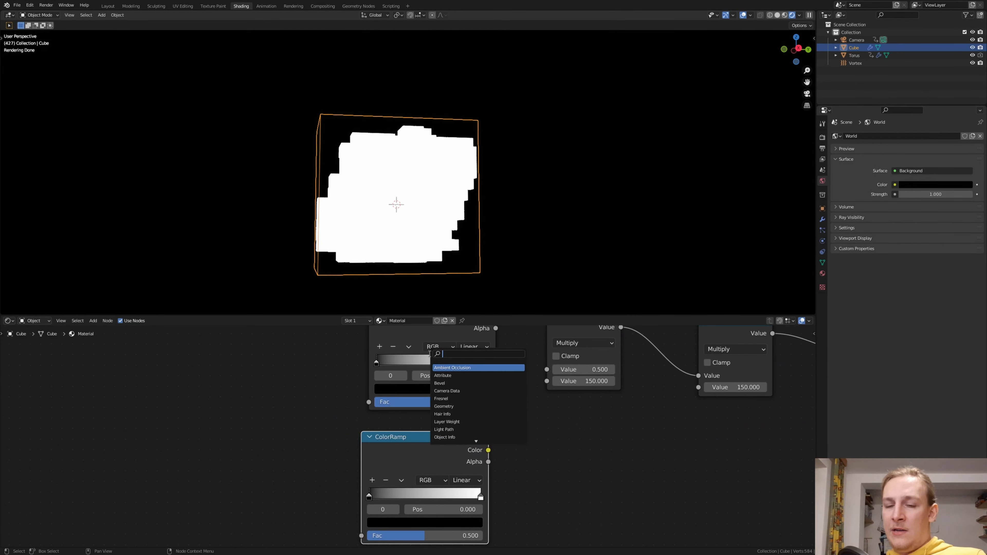
click(442, 376)
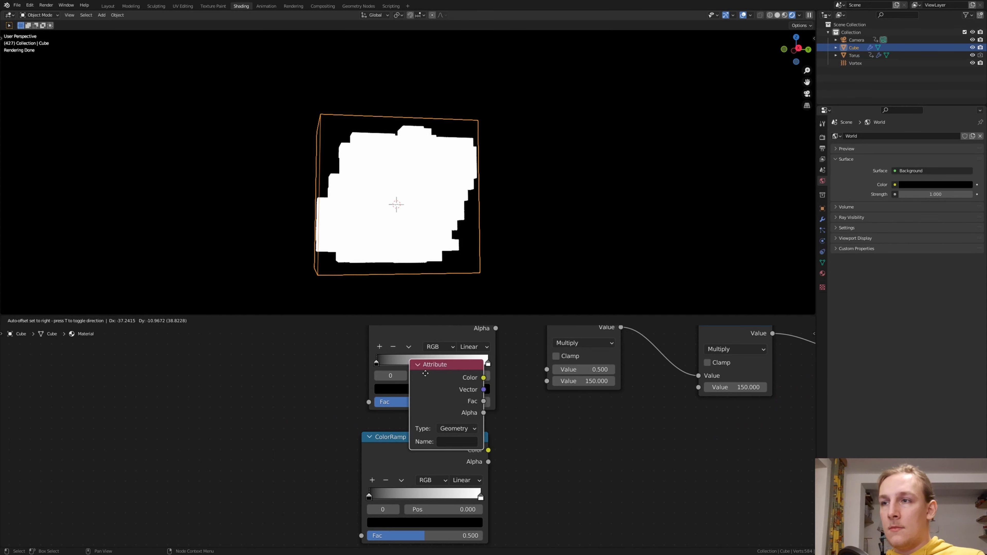
click(223, 401)
drag(275, 430, 359, 407)
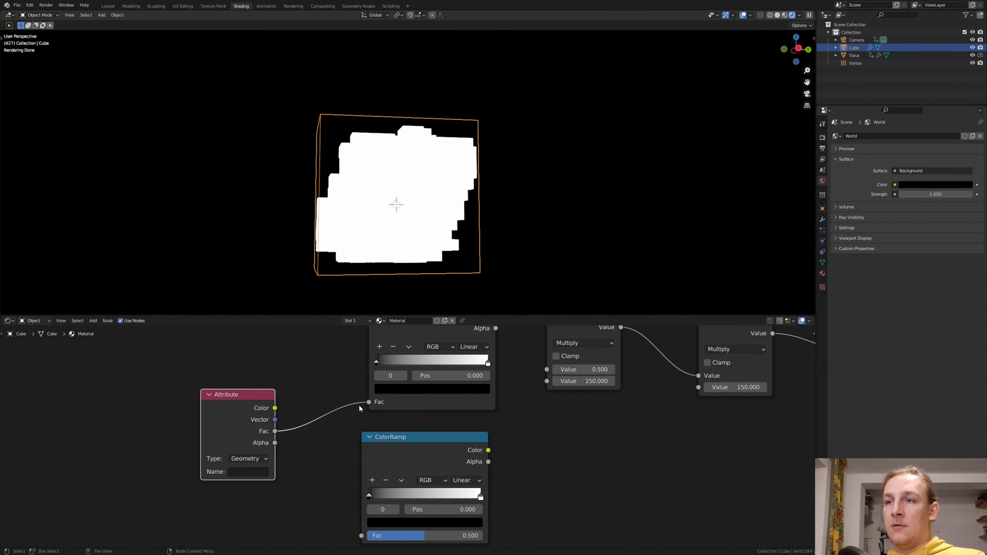
drag(276, 433, 362, 533)
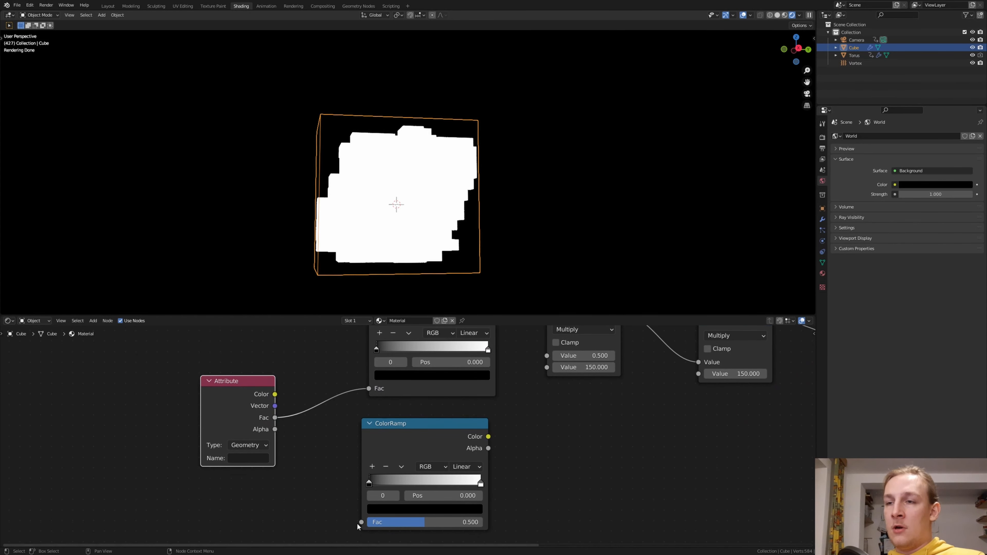
drag(277, 422, 361, 522)
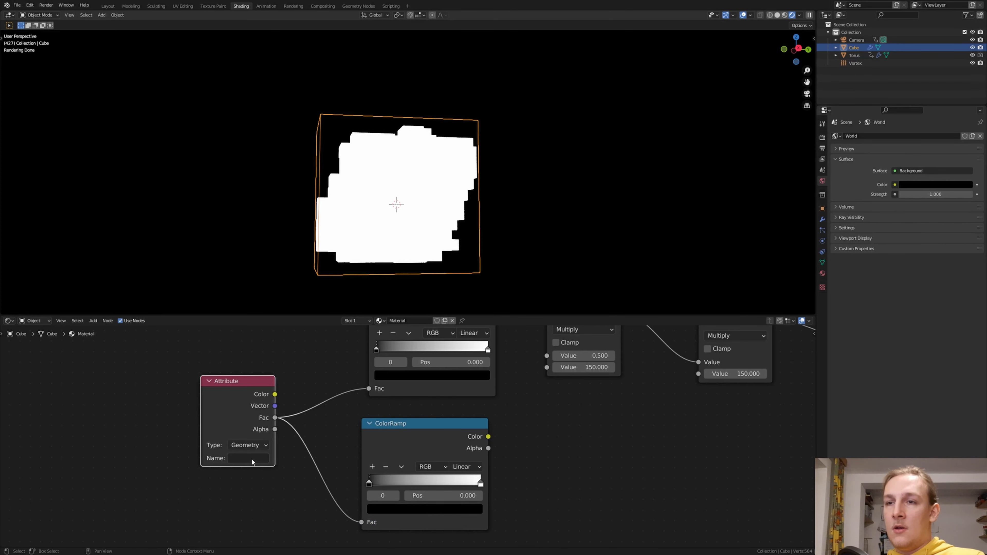
Set the Attribute node's name to heat
click(252, 458)
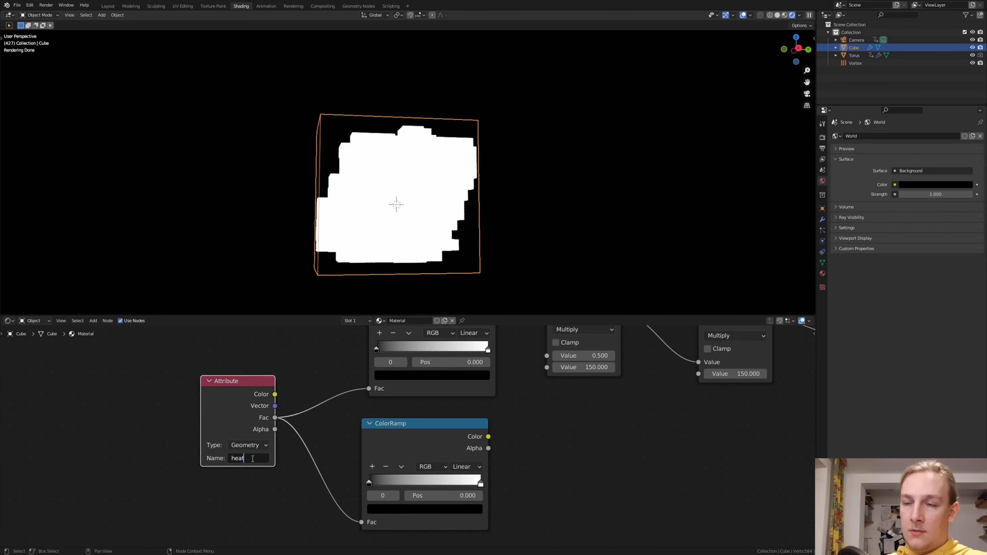
text(heat)
key(Return)
Link the lower ColorRamp's Color output to the Principled Volume's Emission Color
middle_drag(538, 401, 251, 427)
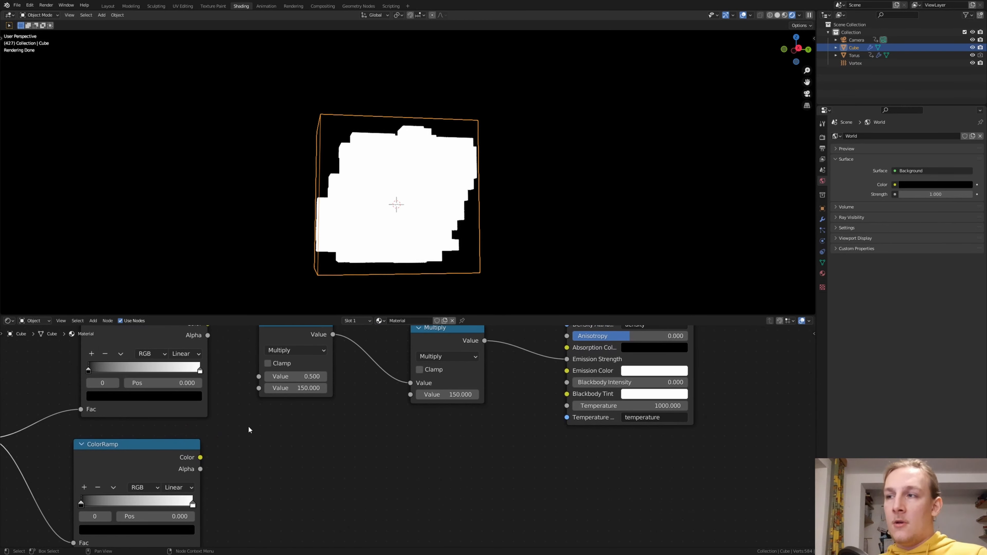
drag(201, 459, 560, 375)
Link the middle and upper ColorRamps' Color outputs to the first and second value inputs of the first Multiply node
middle_drag(350, 392, 355, 450)
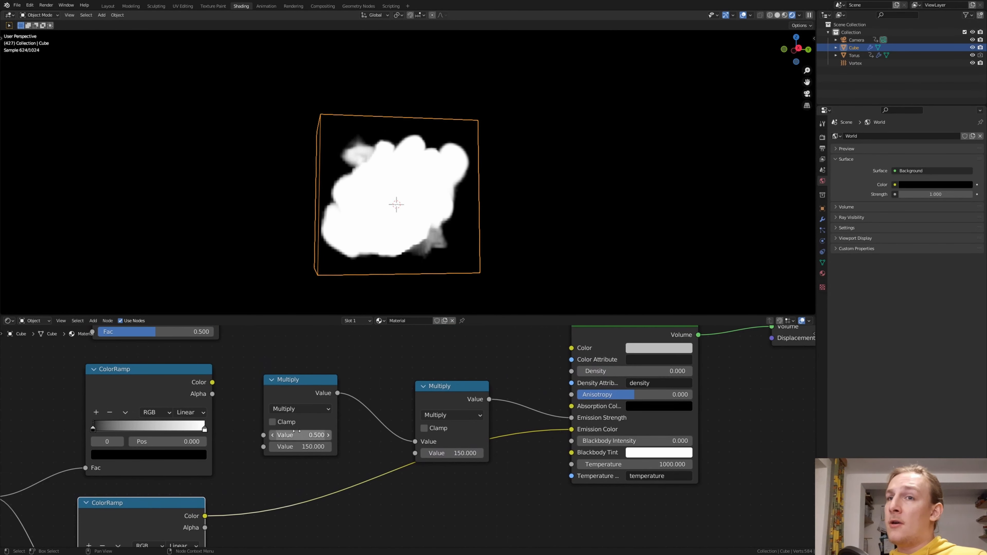
drag(212, 382, 257, 436)
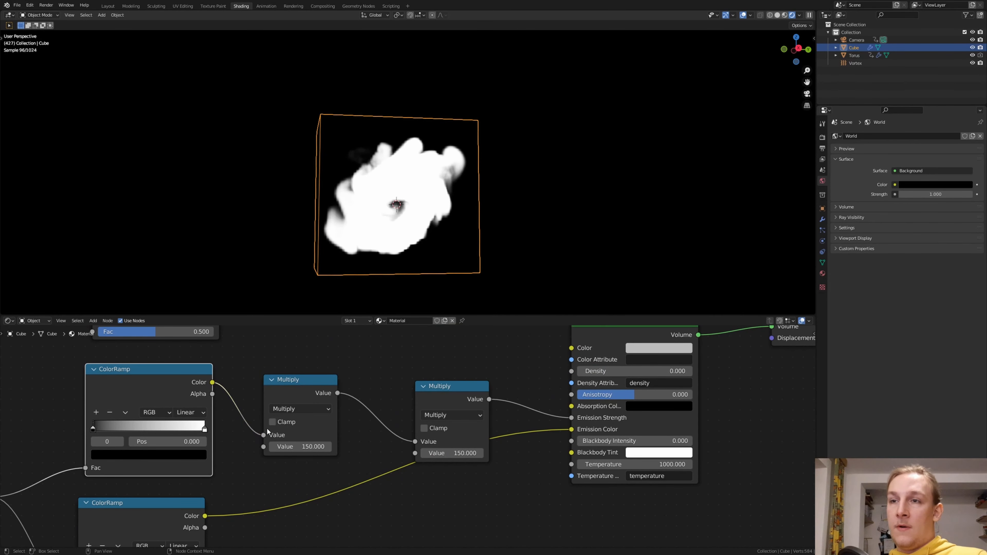
middle_drag(284, 372, 295, 425)
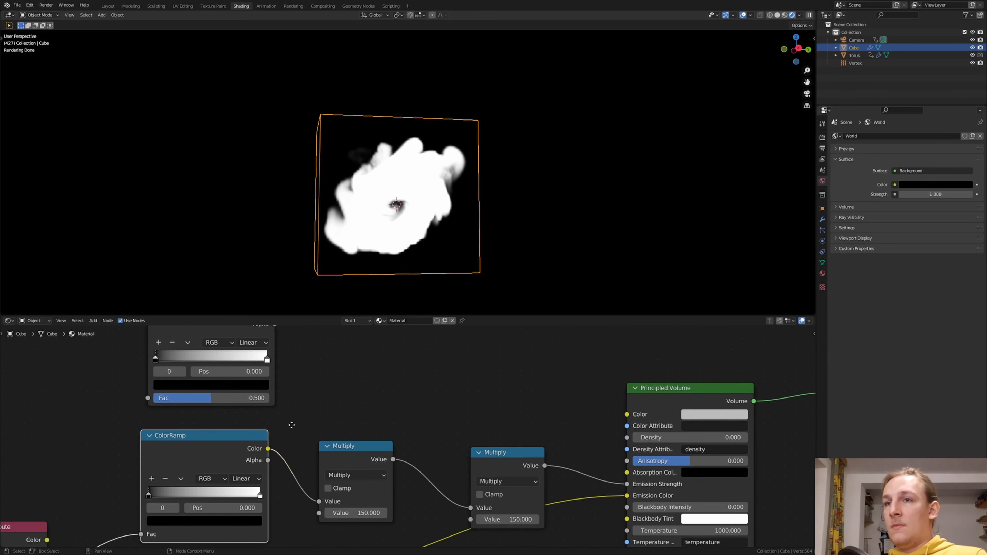
scroll(296, 425, down, 2)
drag(279, 336, 312, 494)
Add a Noise Texture node and link its Fac output to the upper ColorRamp's Fac input
middle_drag(214, 405, 274, 420)
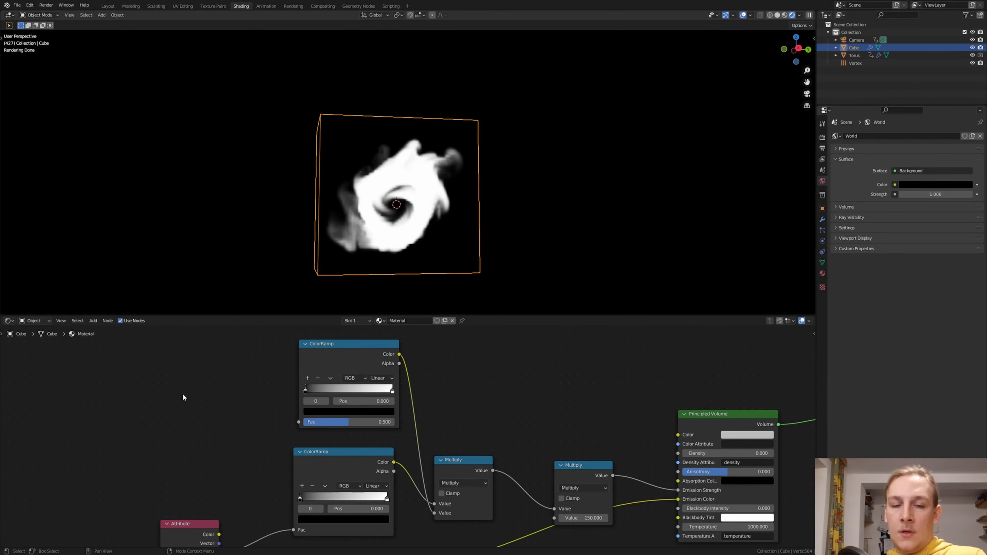
key(shift+a)
click(185, 393)
text(b)
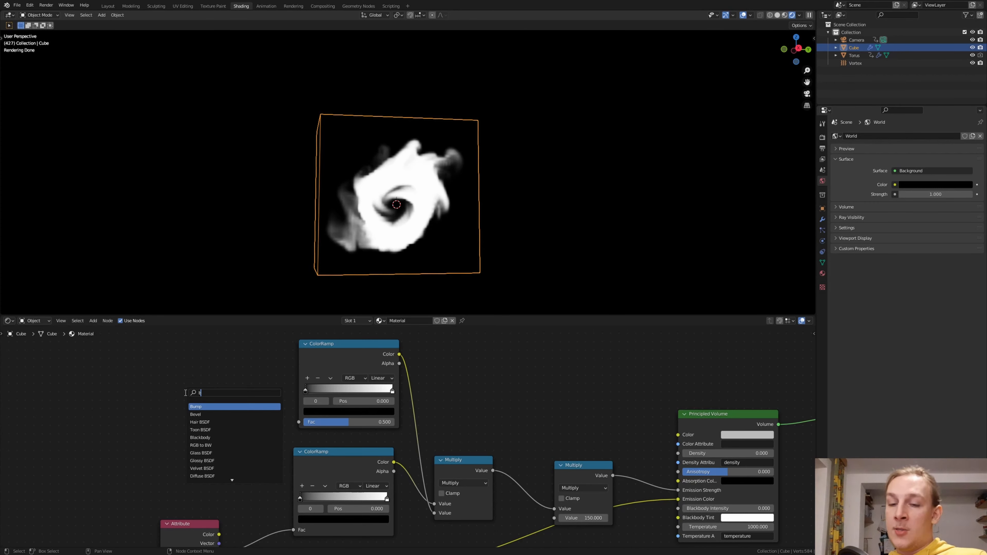
text(o)
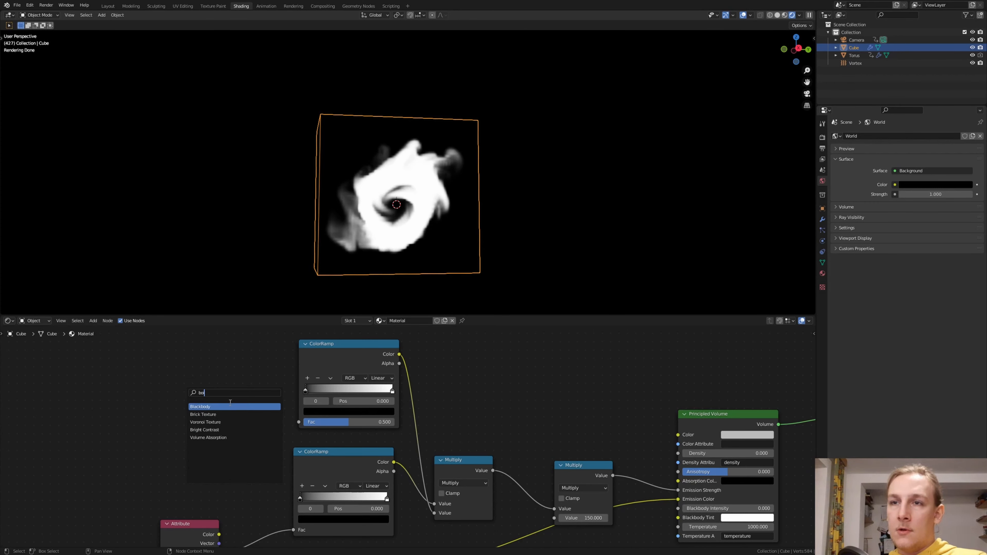
key(BackSpace)
key(BackSpace)
text(noi)
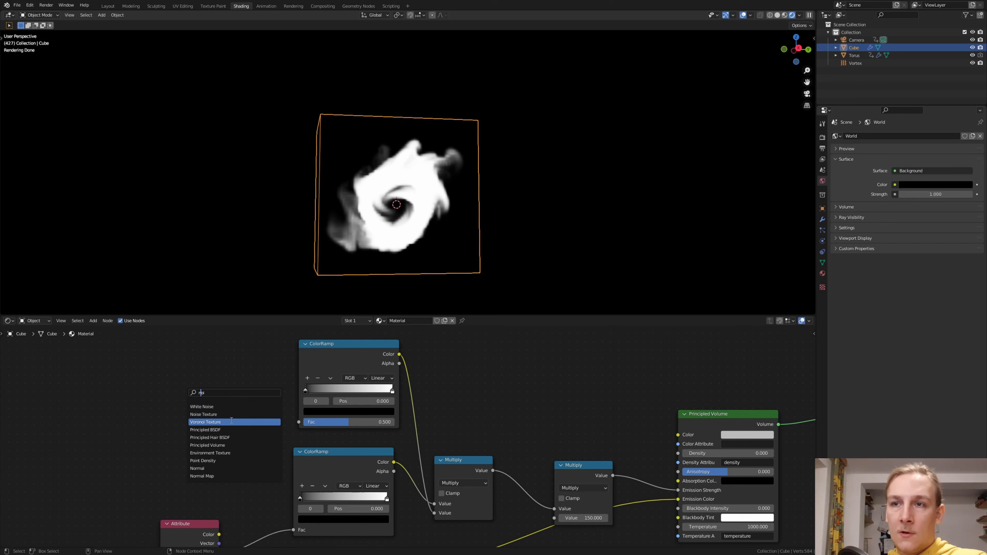
click(240, 414)
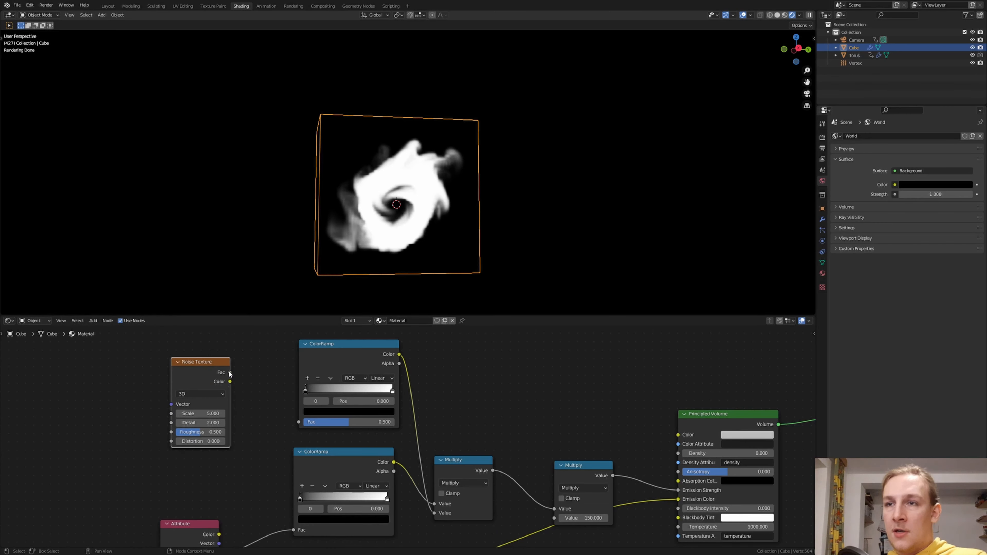
drag(230, 372, 296, 420)
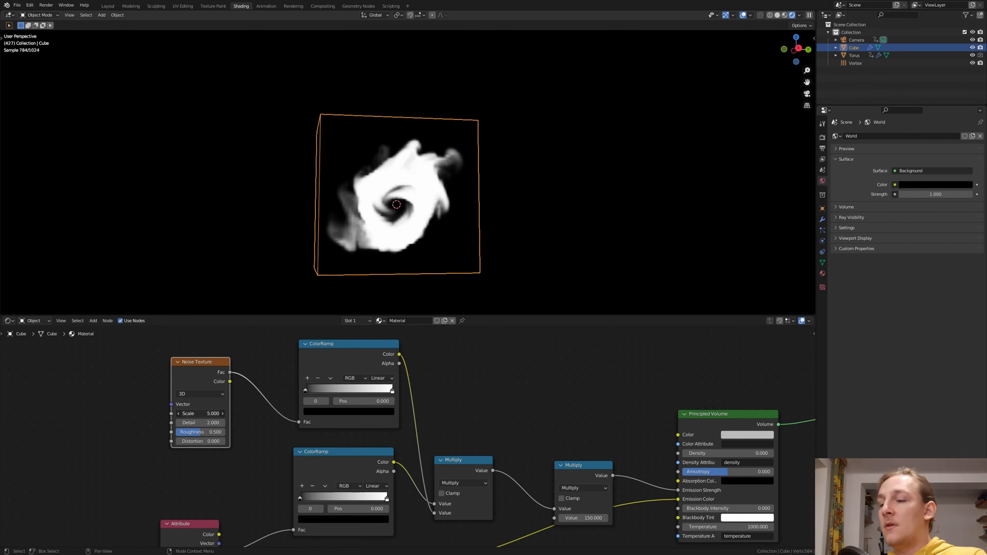
Set the Noise Texture's scale to 8 and its detail to 9.2
click(207, 413)
text(8)
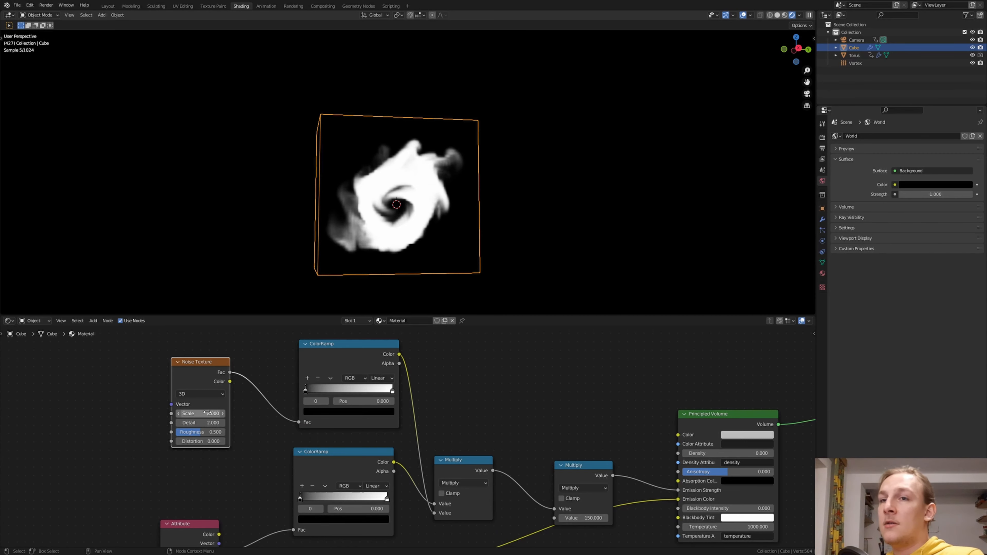
key(Tab)
text(9)
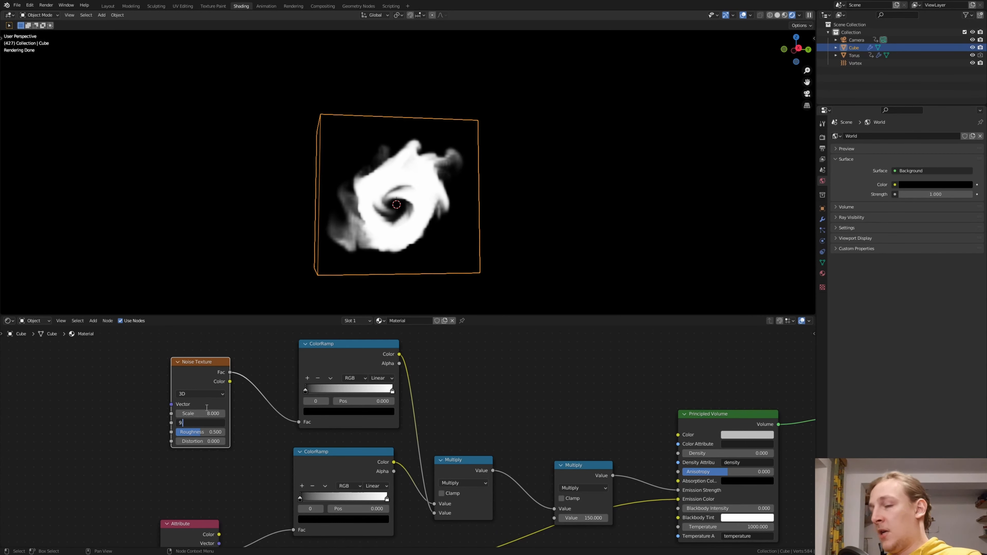
text(.2)
key(Return)
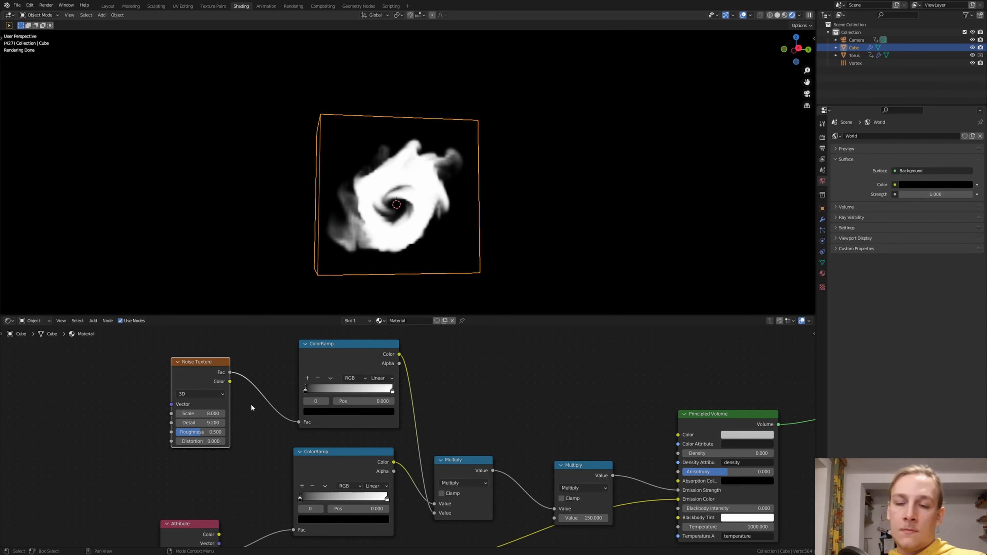
Move the upper ColorRamp's black stop partway toward the white stop
scroll(251, 404, up, 3)
drag(252, 386, 302, 379)
Change the middle ColorRamp's white end stop to black
middle_drag(315, 438, 305, 323)
click(376, 445)
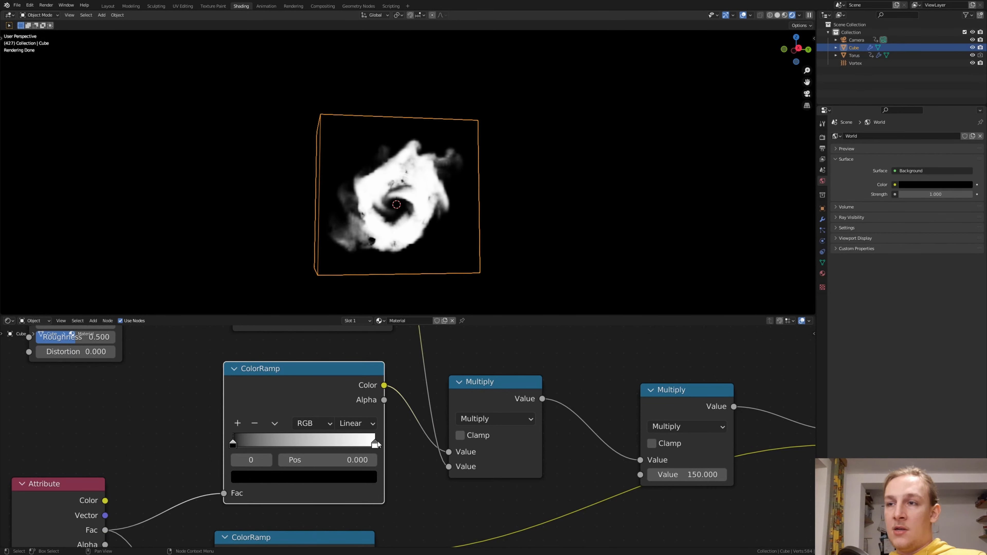
click(376, 444)
click(358, 483)
drag(347, 353, 347, 383)
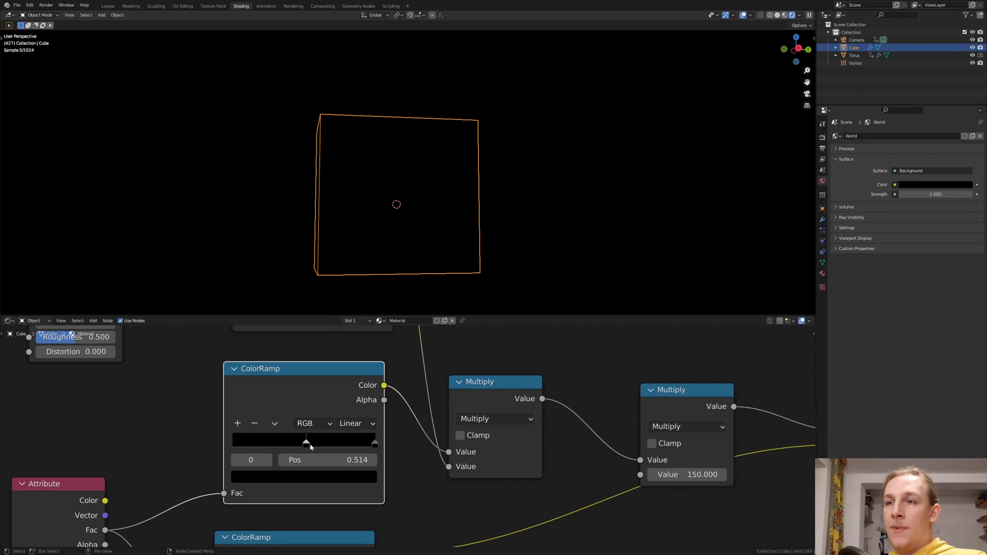
Gather the middle ColorRamp's black stops near the end, the last at 0.986, with a new white stop at 0.902 between them
drag(310, 446, 351, 443)
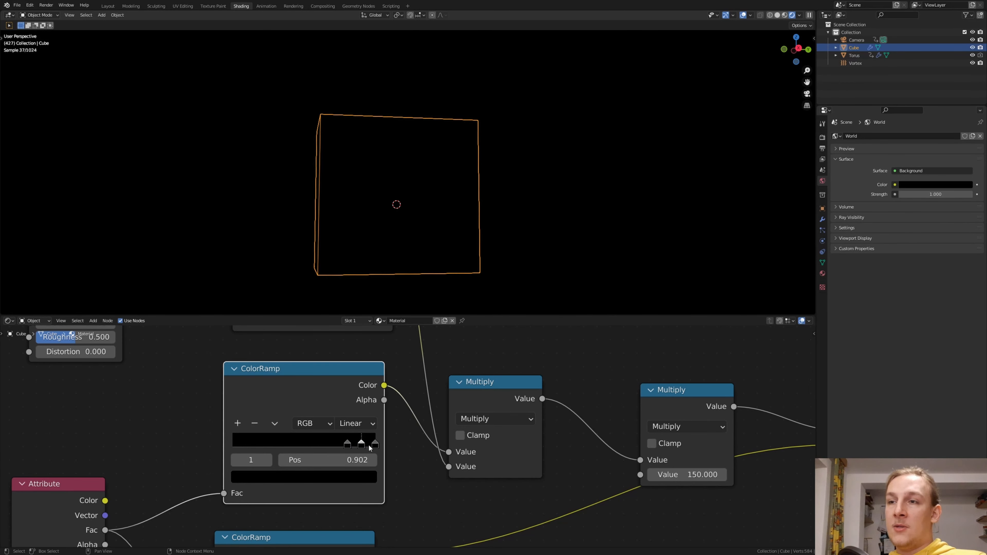
scroll(376, 444, up, 2)
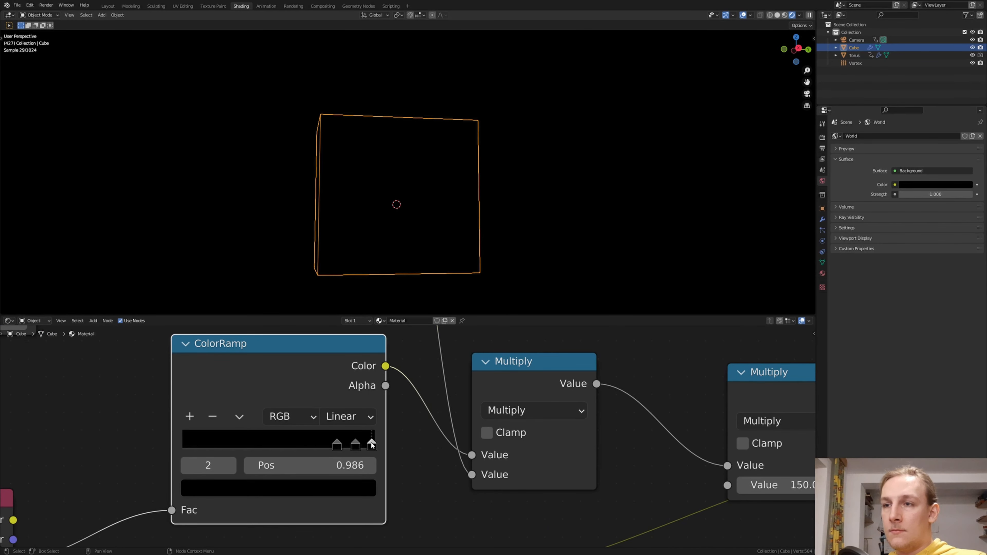
click(356, 445)
click(324, 488)
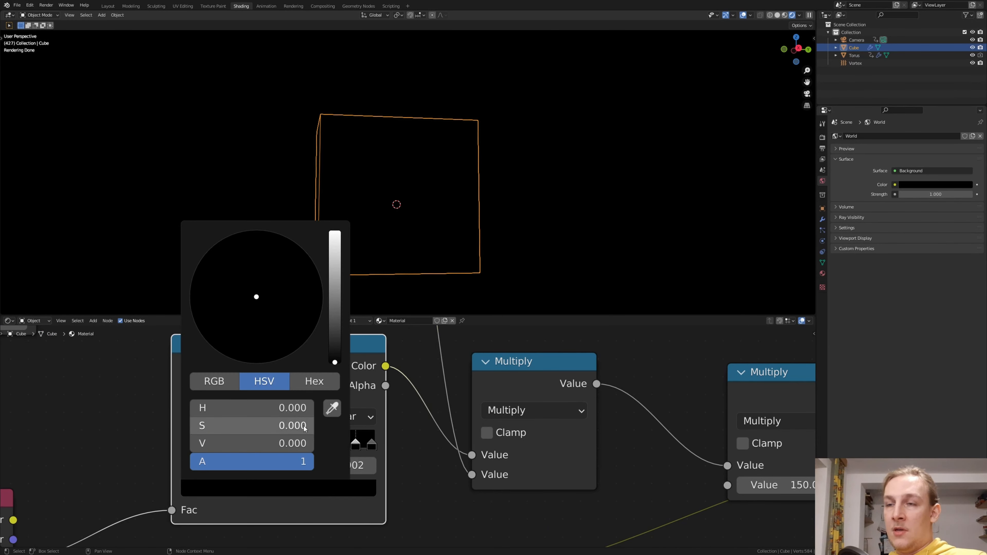
drag(332, 287, 334, 234)
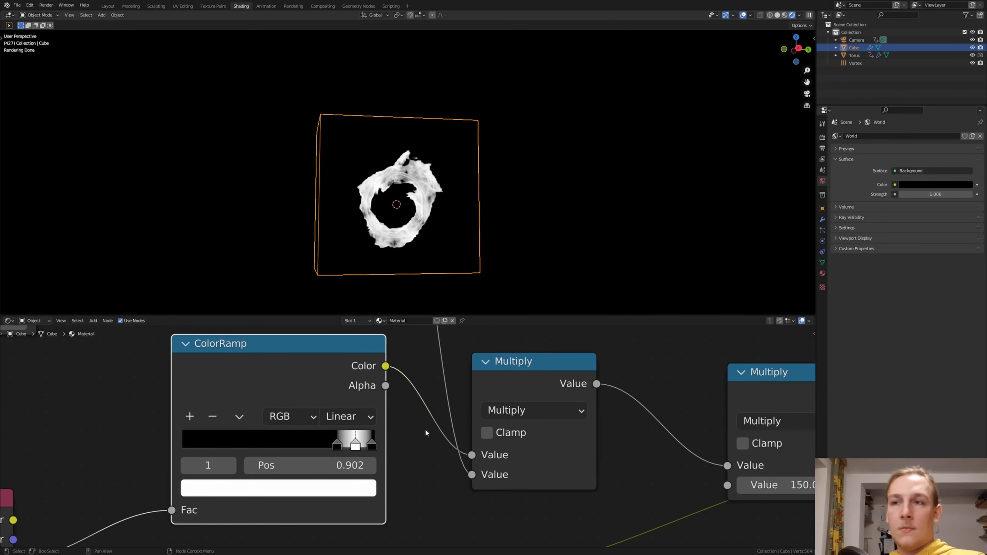
Set the lower ColorRamp's color mode to HSL with Counter-Clockwise interpolation
middle_drag(427, 493, 481, 490)
click(337, 423)
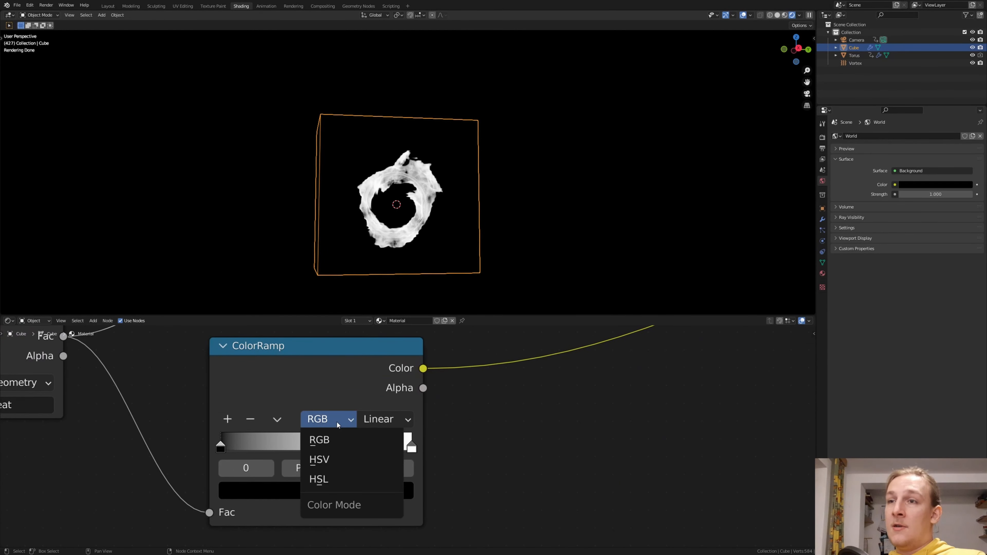
click(346, 480)
click(380, 423)
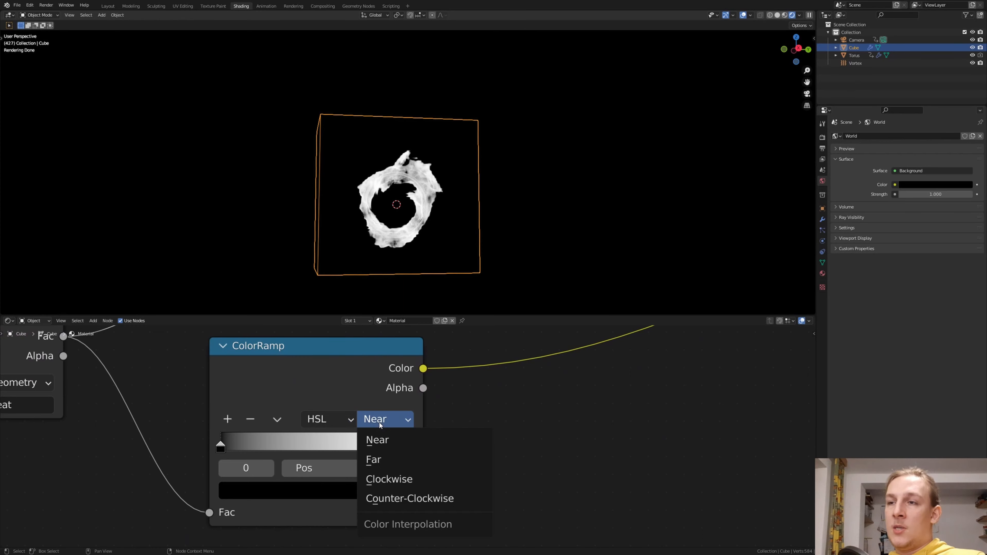
click(402, 498)
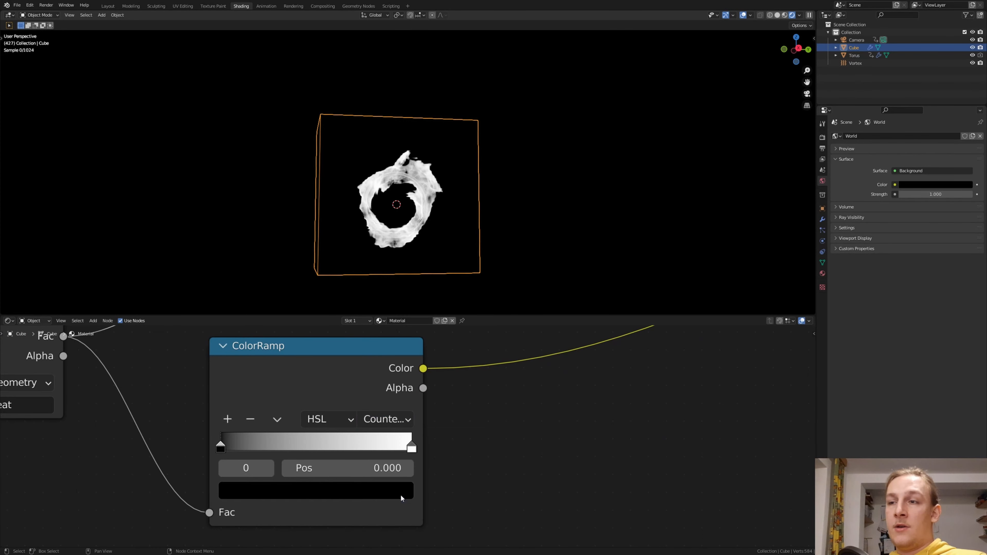
Change the lower ColorRamp's first stop to a fully bright, saturated blue
click(318, 493)
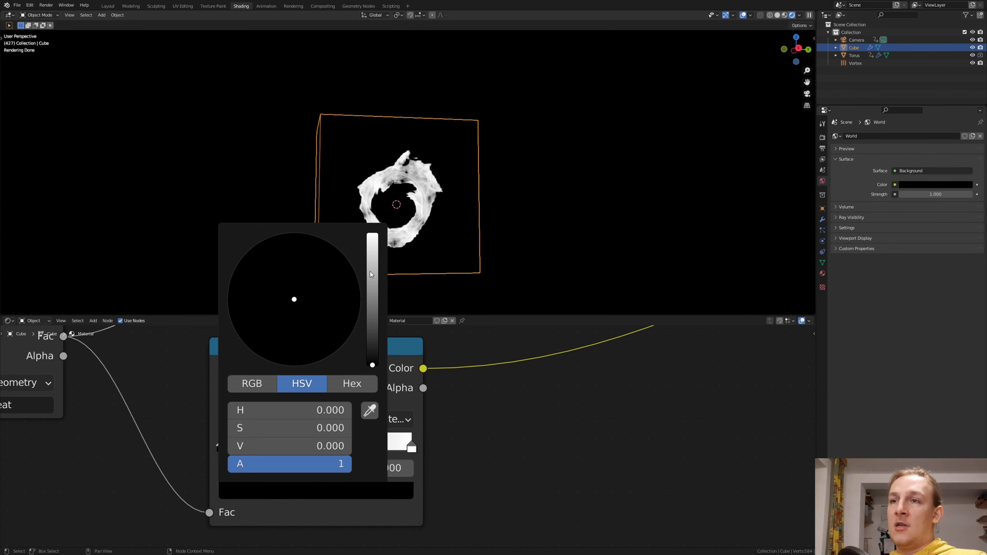
drag(371, 275, 373, 234)
click(349, 261)
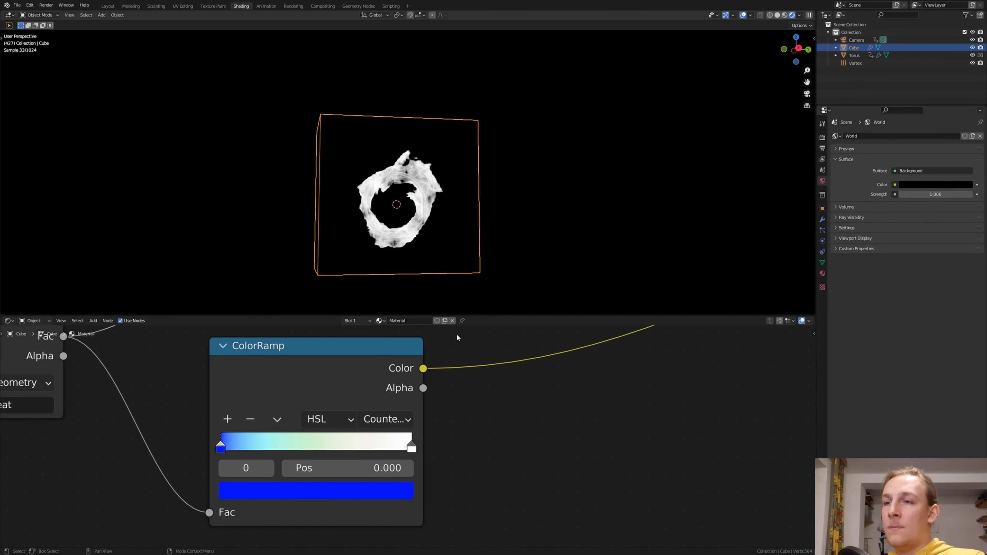
Change the lower ColorRamp's end stop to pure red and move its blue stop to position 0.773
click(411, 446)
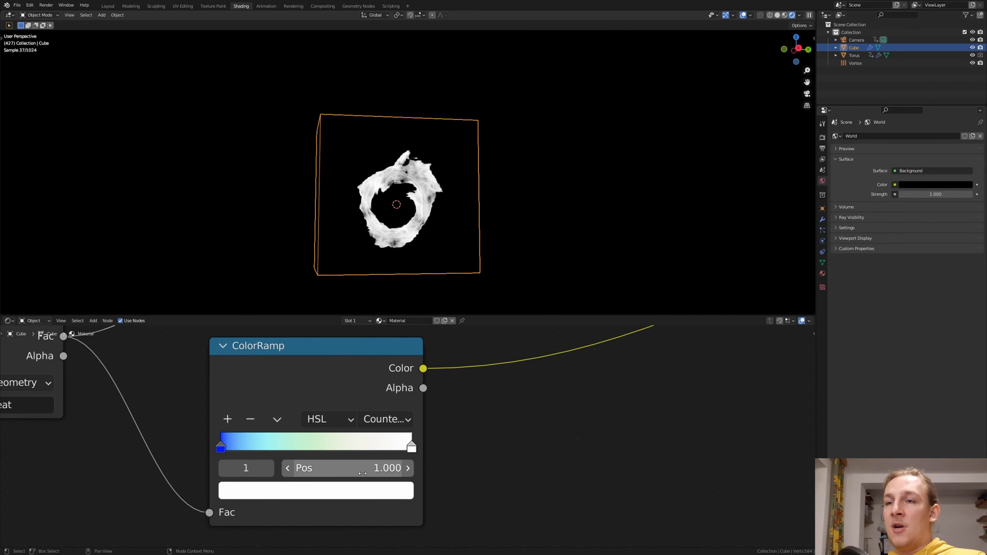
click(362, 490)
click(294, 364)
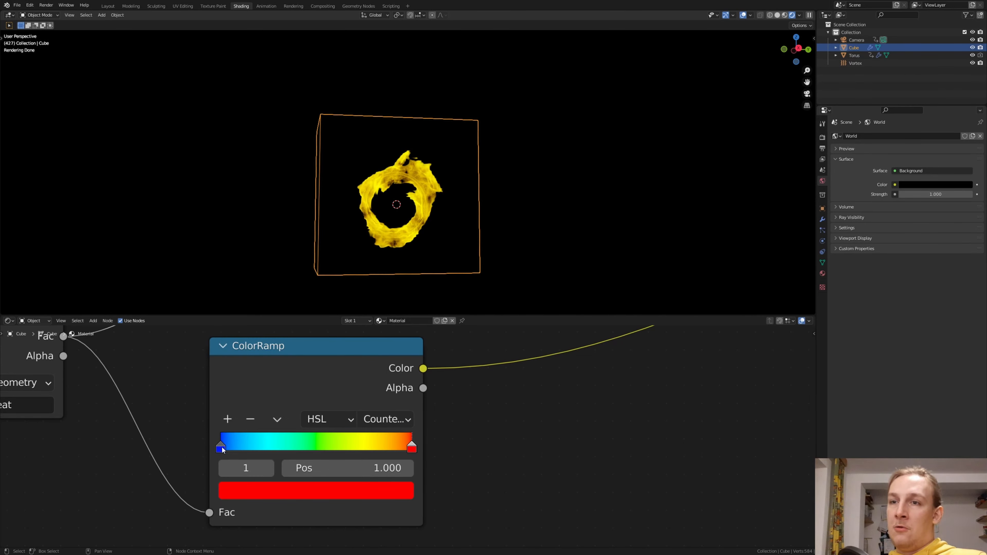
drag(222, 448, 373, 442)
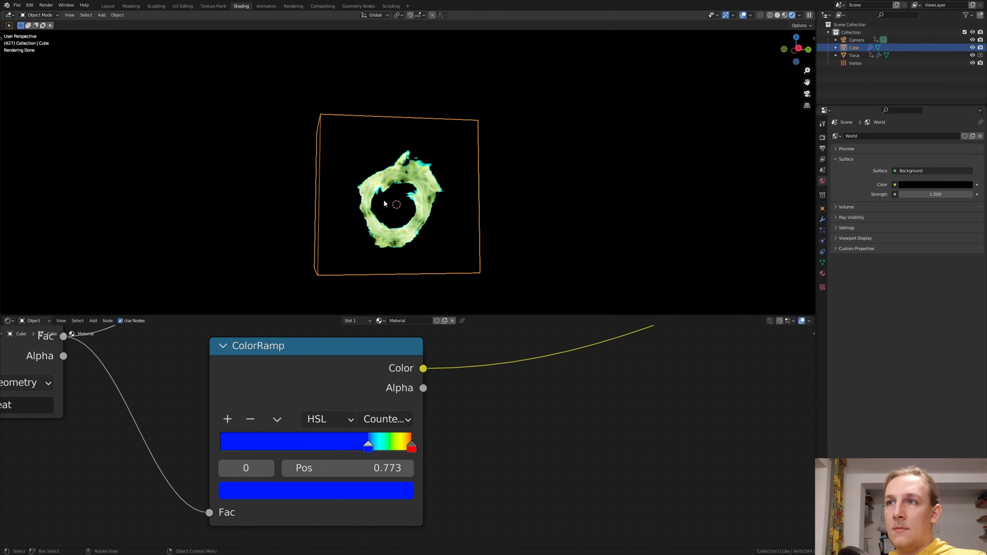
Add a stop between the lower ColorRamp's blue and red stops, color it light violet-blue, and save the file
scroll(384, 203, up, 3)
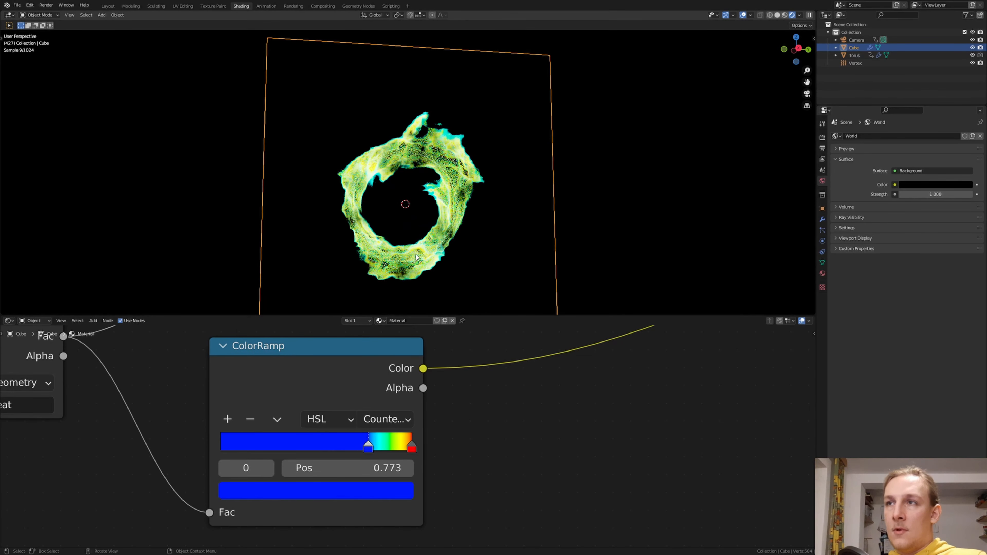
click(229, 419)
click(321, 491)
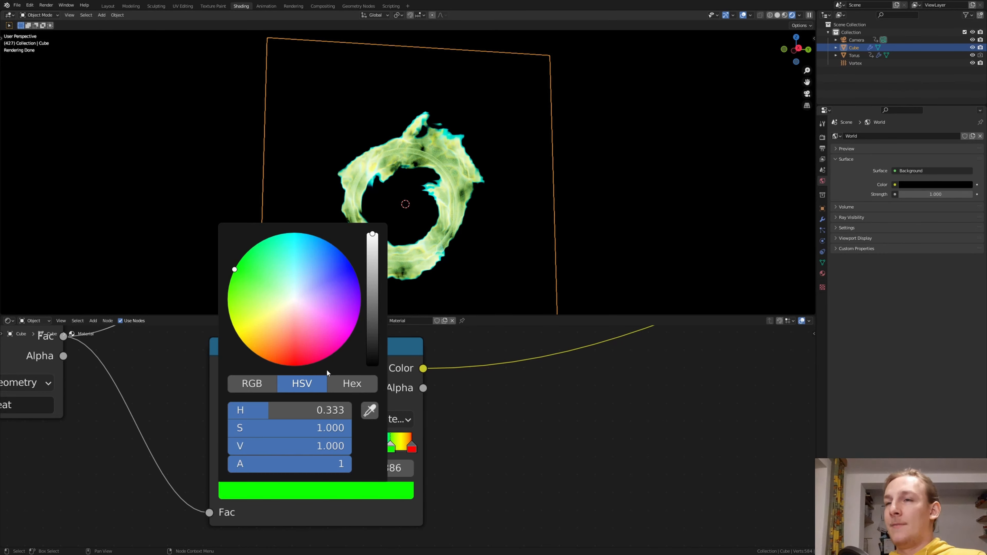
mouse_move(265, 265)
mouse_down()
mouse_move(260, 317)
mouse_move(296, 327)
mouse_move(291, 340)
mouse_move(329, 279)
mouse_up()
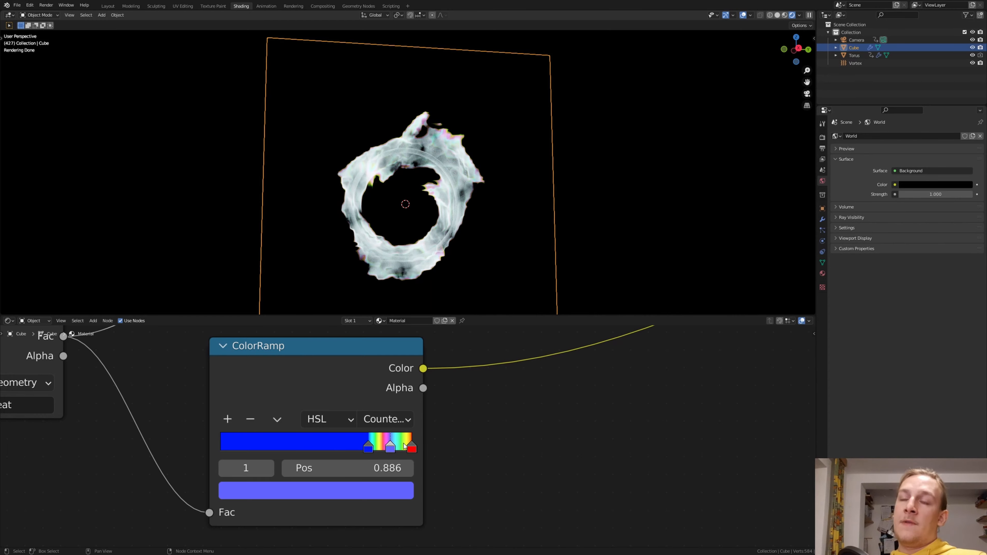
middle_drag(414, 440, 477, 447)
key(ctrl+s)
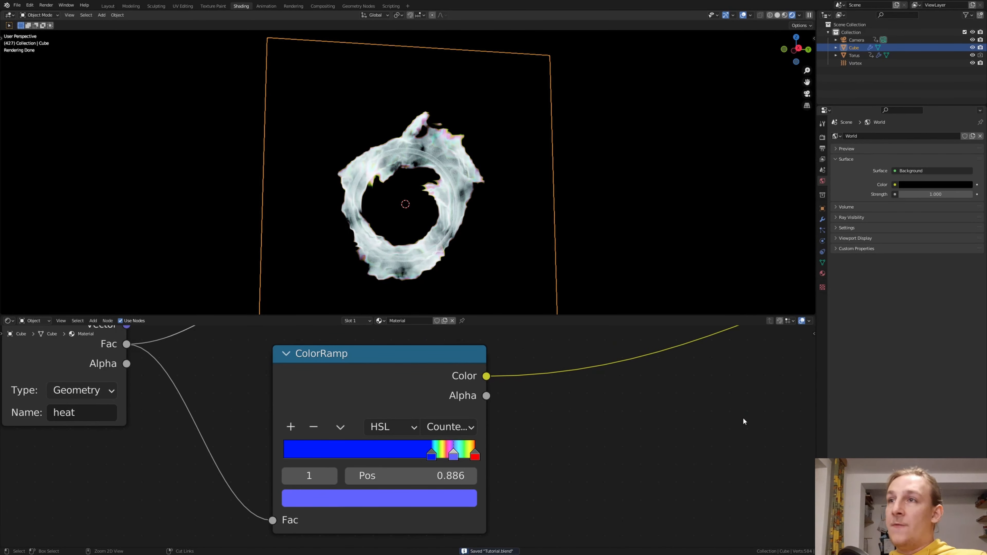
Choose OptiX as the final render's denoiser and open the compositing node tree with its Denoise node
click(822, 137)
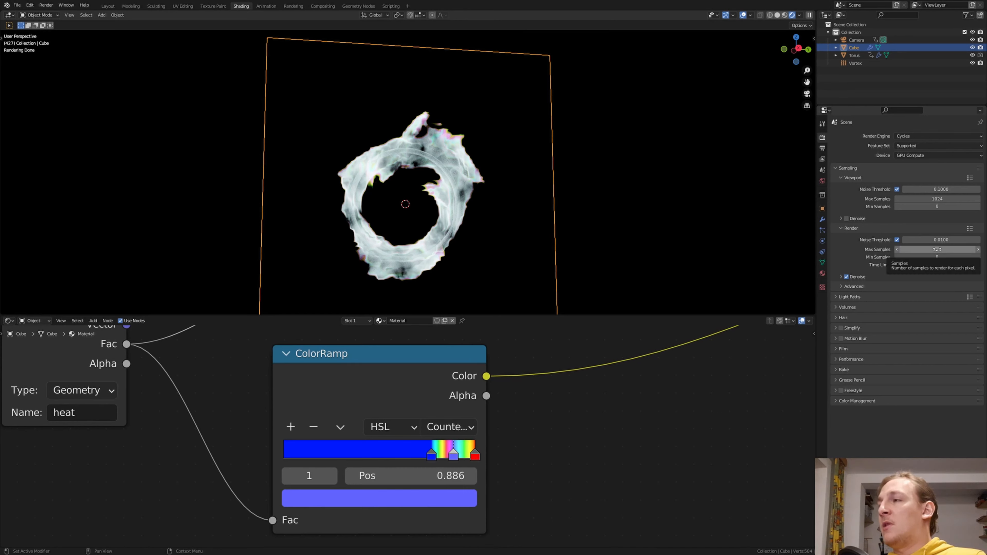
click(840, 277)
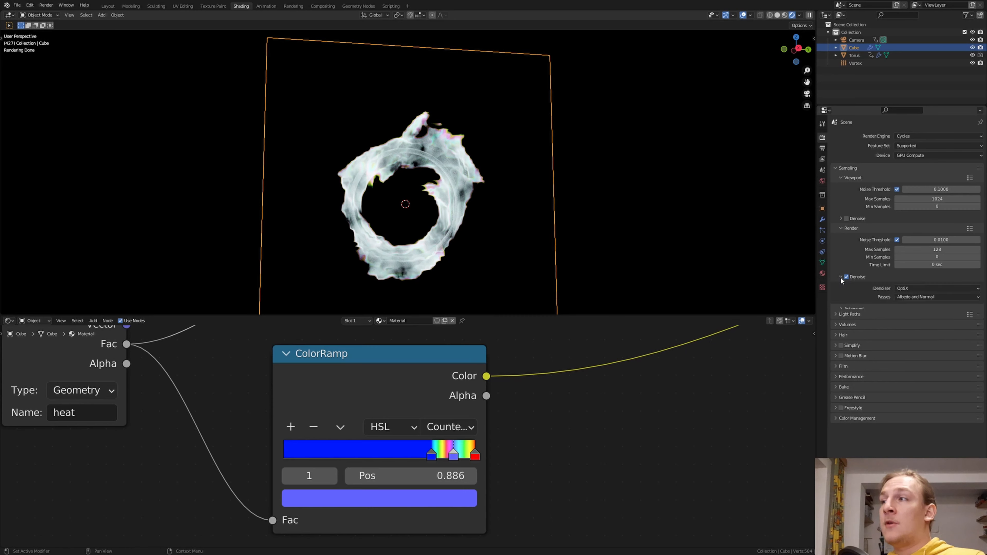
click(912, 288)
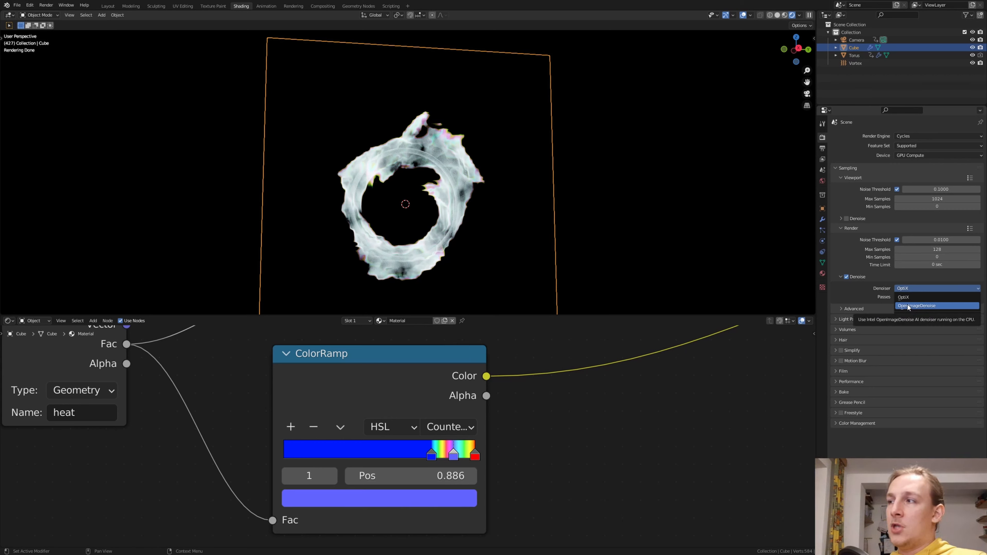
click(911, 297)
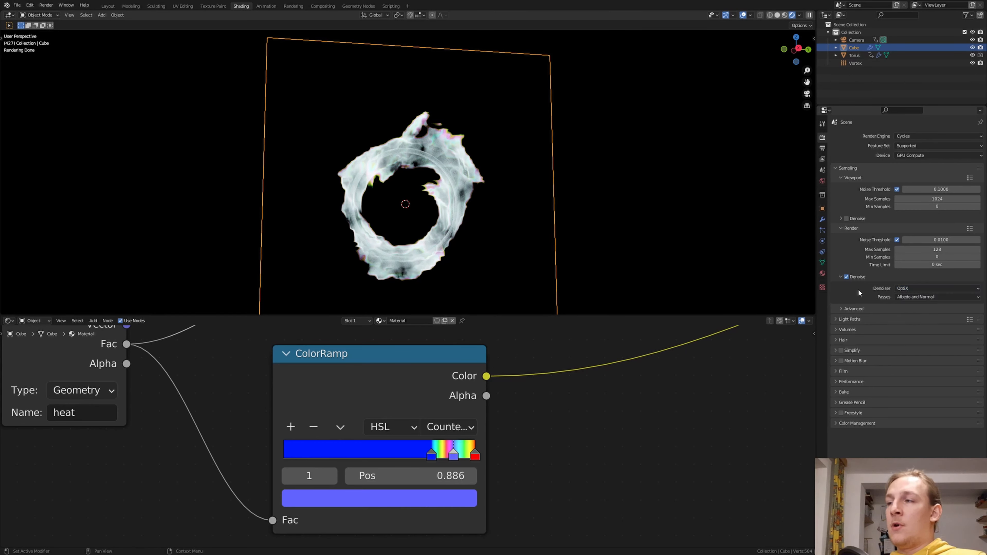
click(322, 6)
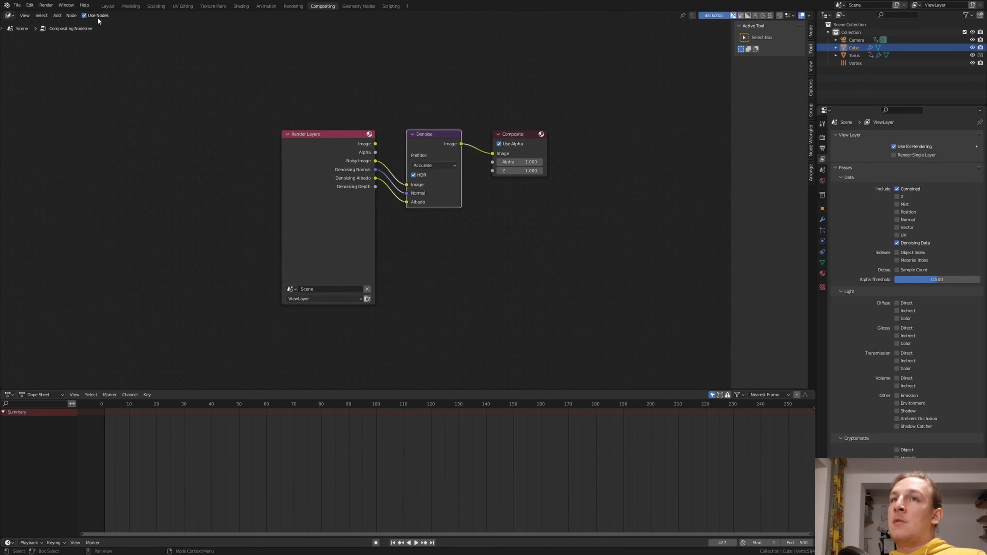
scroll(407, 144, up, 2)
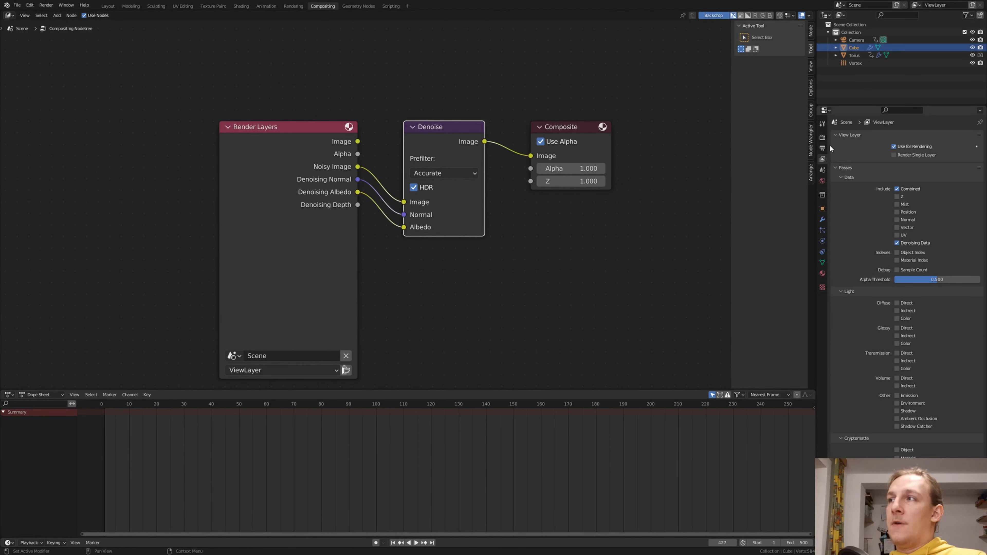
Set the render output path to the Renderd_Images folder with the file name prefix Renderd_Images_
click(823, 147)
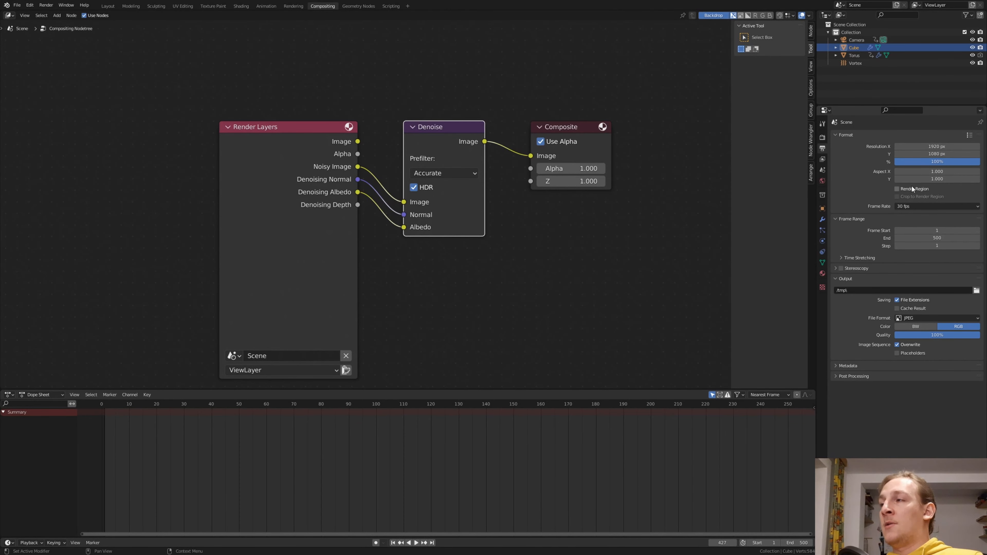
click(976, 291)
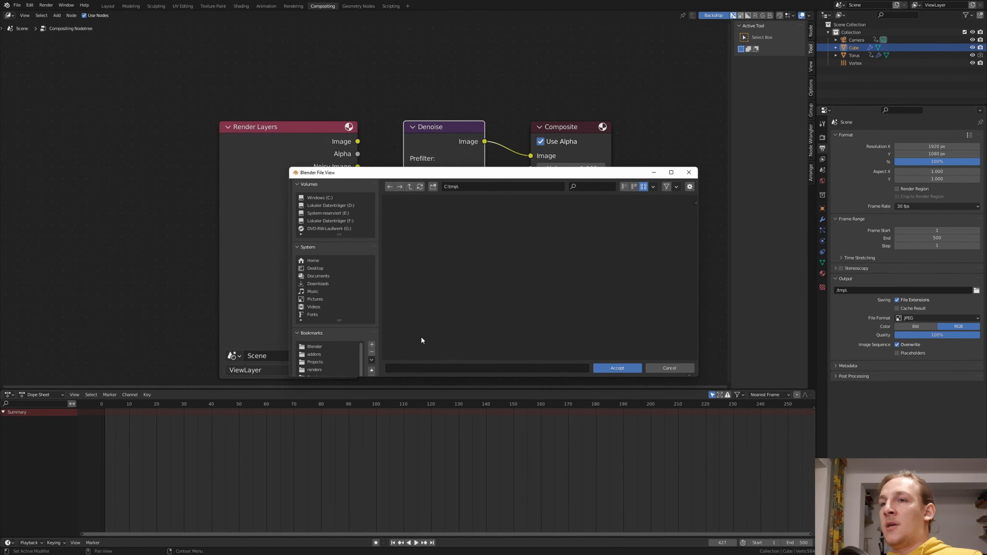
scroll(367, 312, down, 2)
scroll(367, 310, down, 5)
click(344, 304)
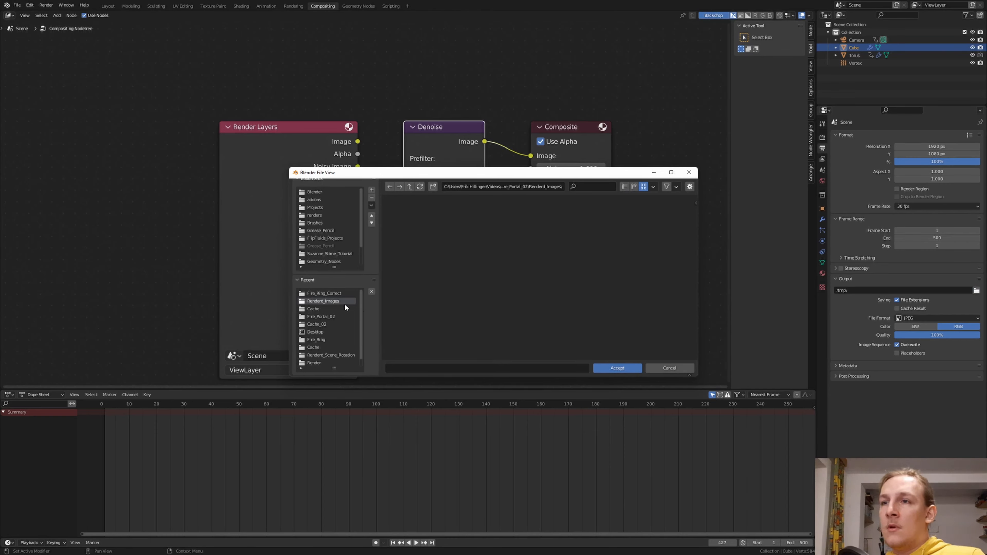
click(456, 368)
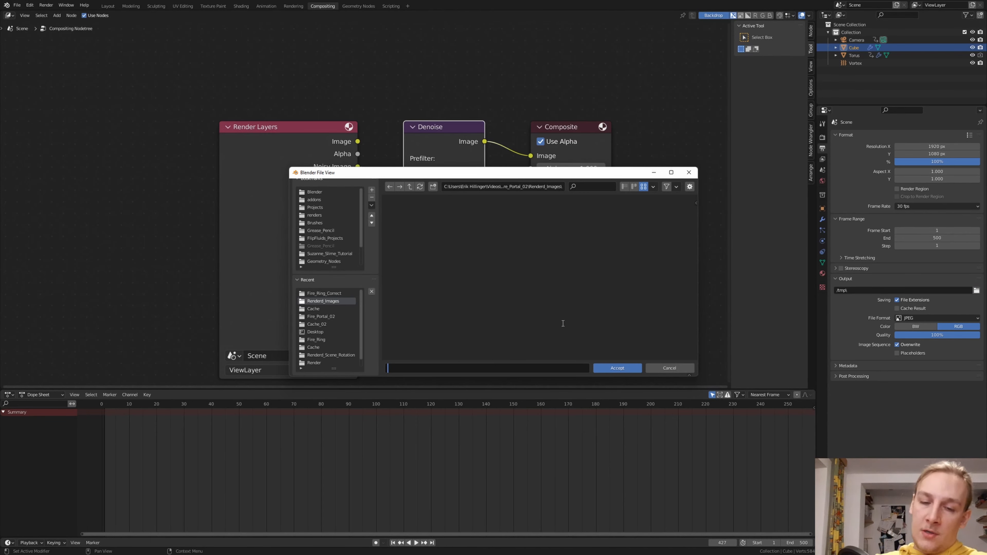
text(Render)
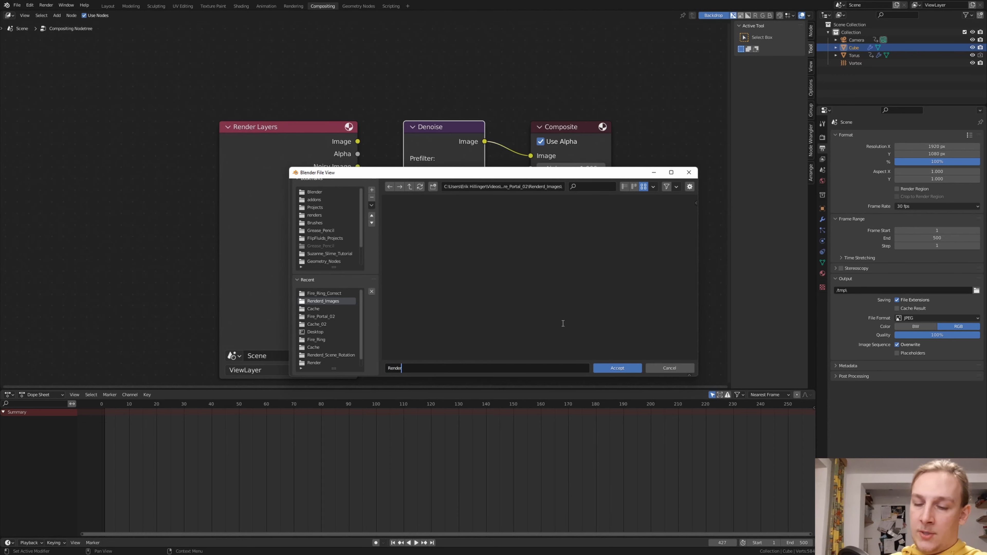
text(d)
text(_)
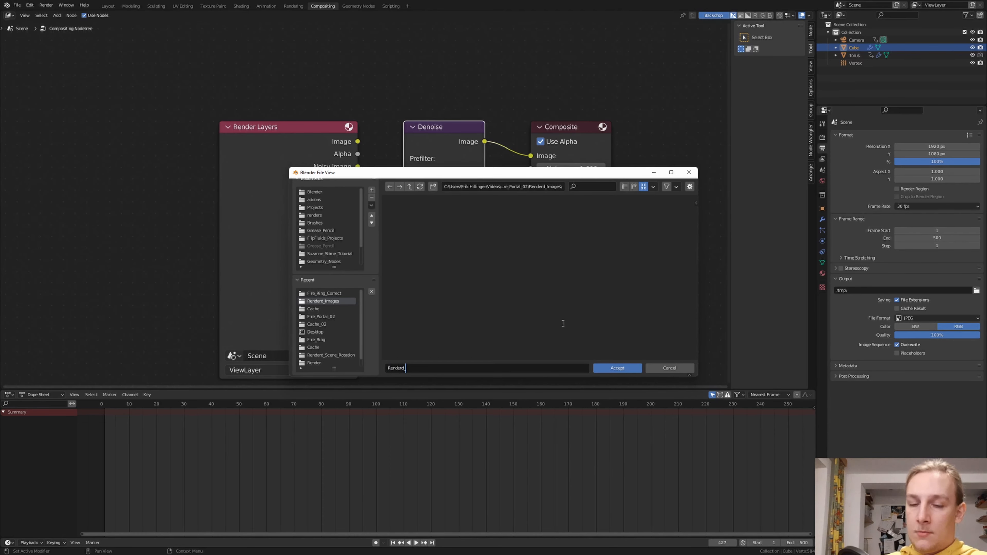
text(Images)
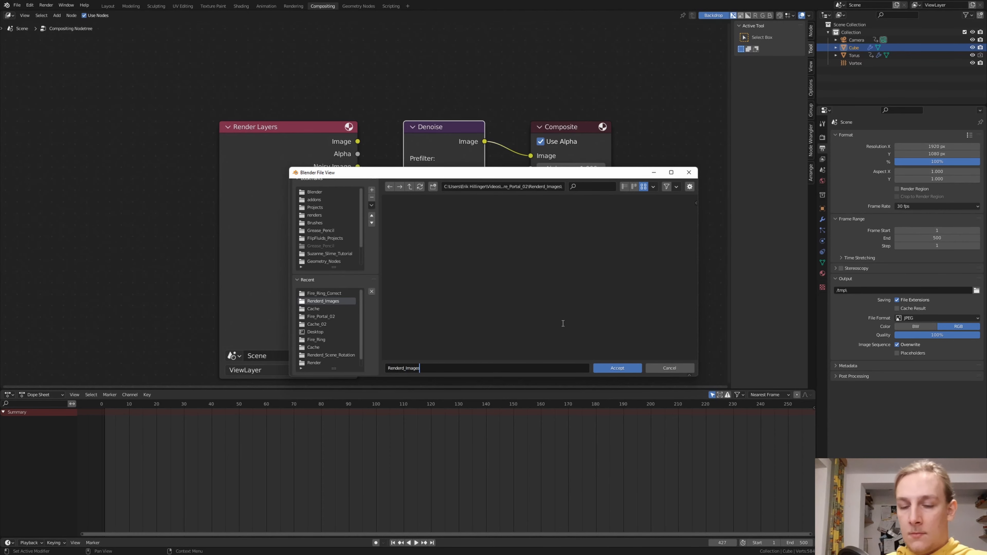
text(_)
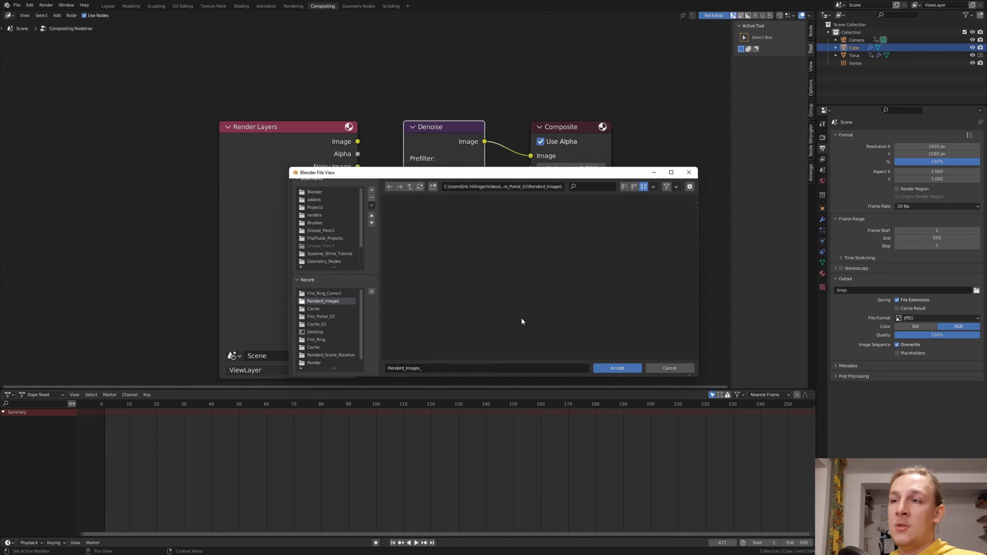
click(617, 368)
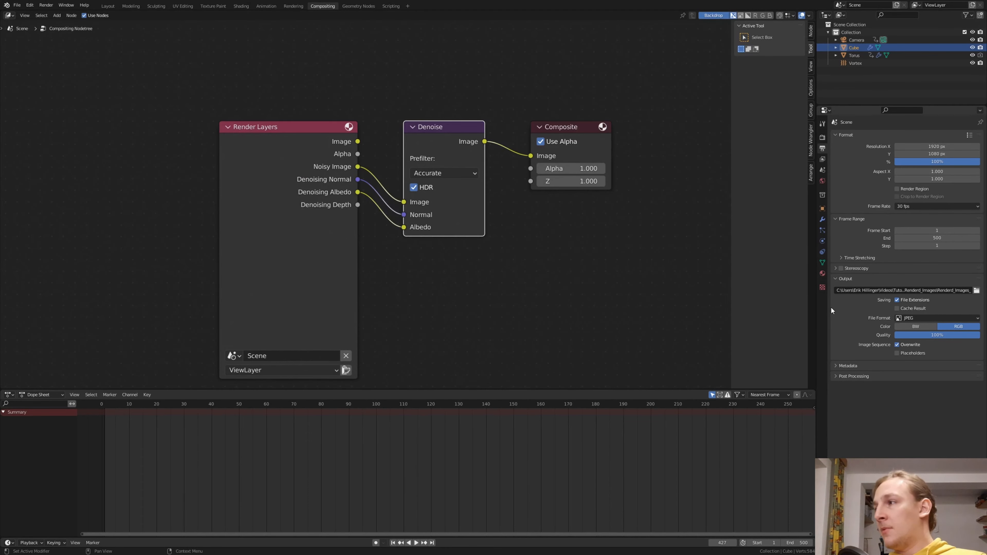
Choose JPEG as the output file format and save the project
click(917, 318)
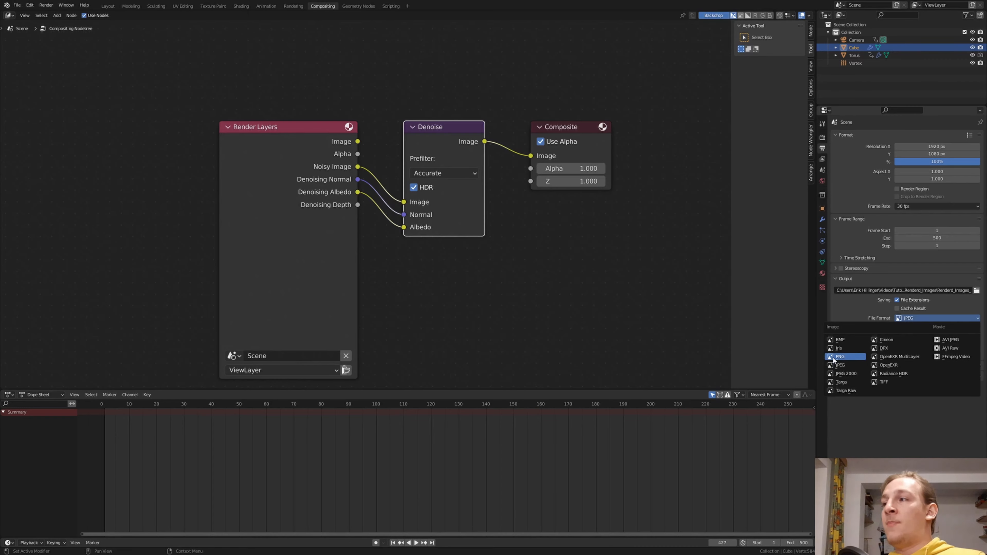
click(851, 365)
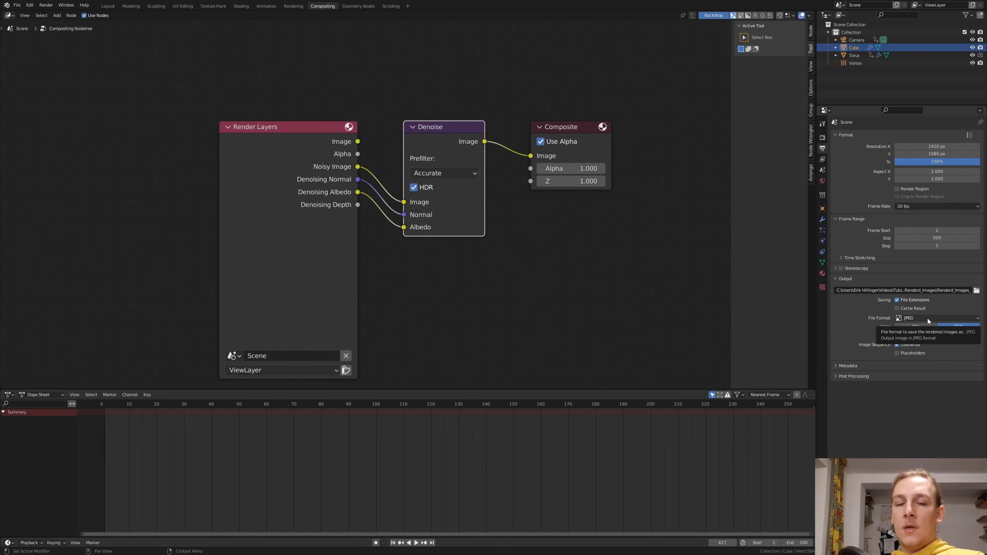
key(ctrl+s)
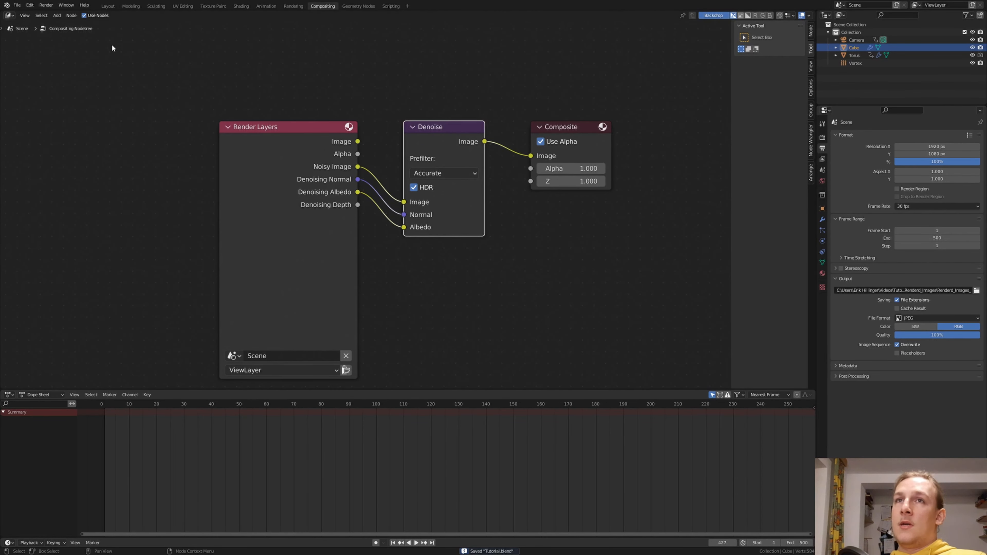
Render the full animation as an image sequence and close the render window when it is done
click(43, 3)
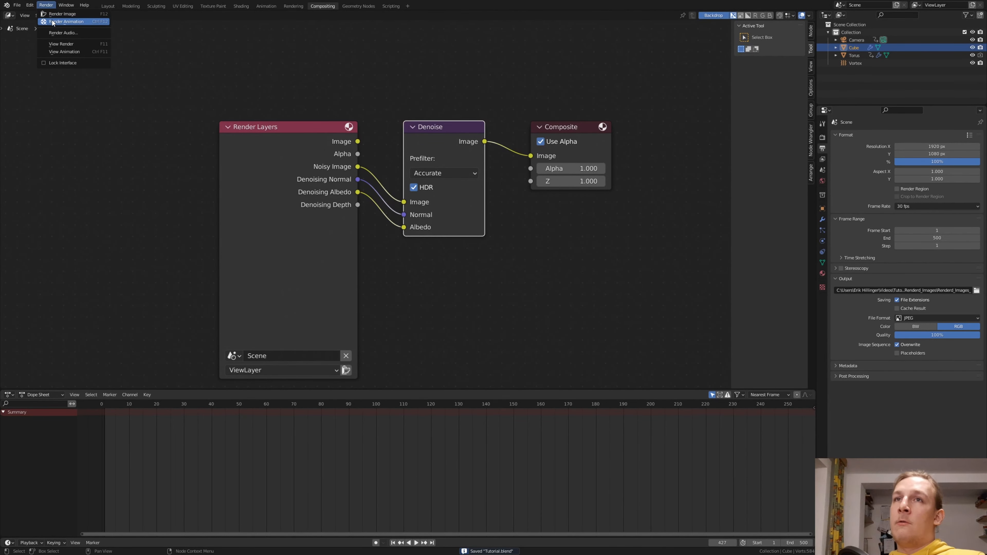
click(52, 21)
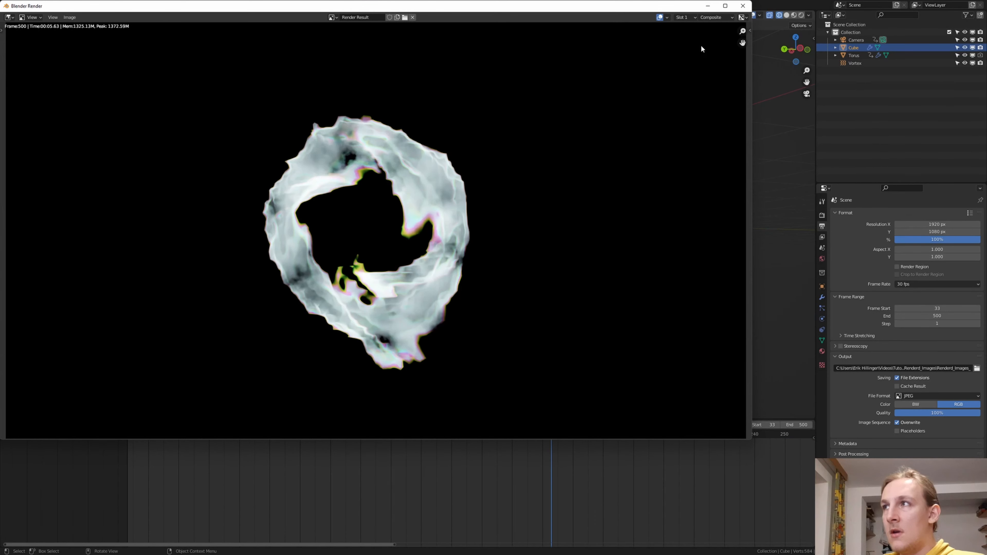
click(742, 6)
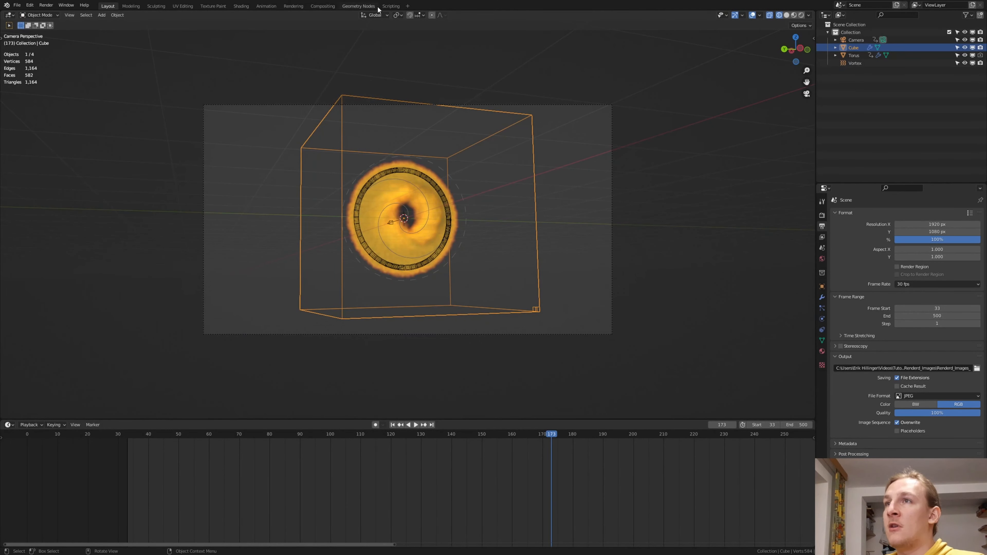
Add a Video Editing workspace and jump to the start frame of the sequencer timeline
click(409, 6)
mouse_move(388, 51)
click(437, 59)
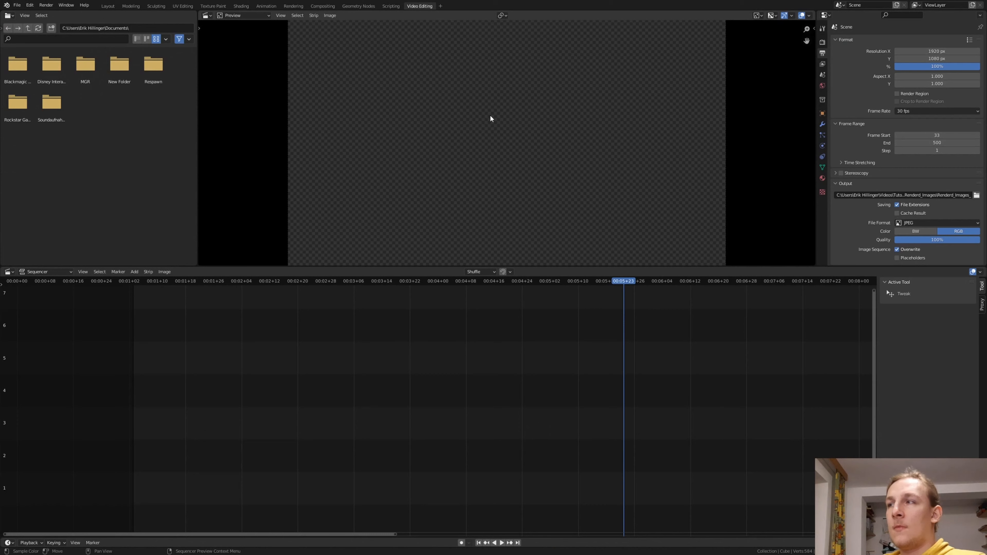
click(481, 542)
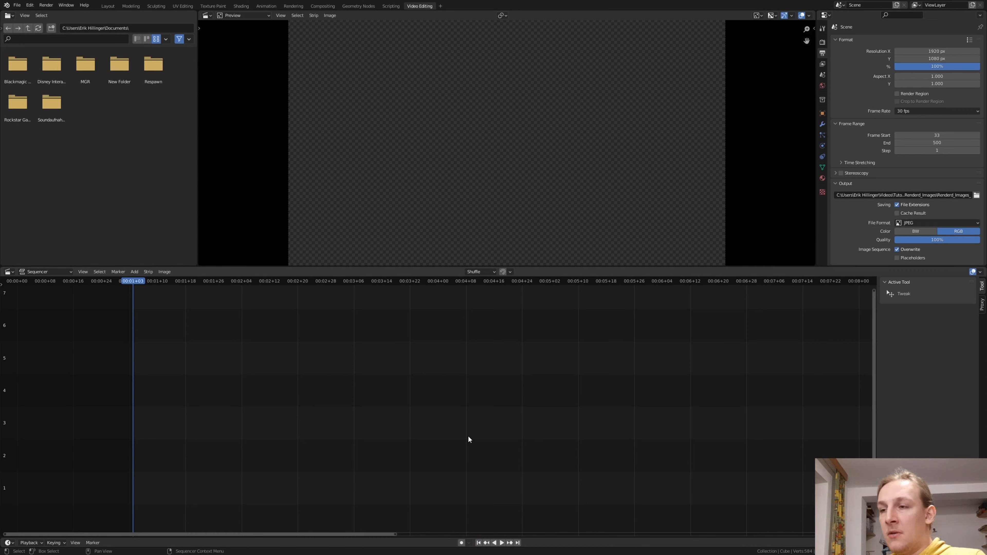
Start adding an Image/Sequence strip and browse to the Renderd_Images output folder using the output path without its file name prefix
key(shift+a)
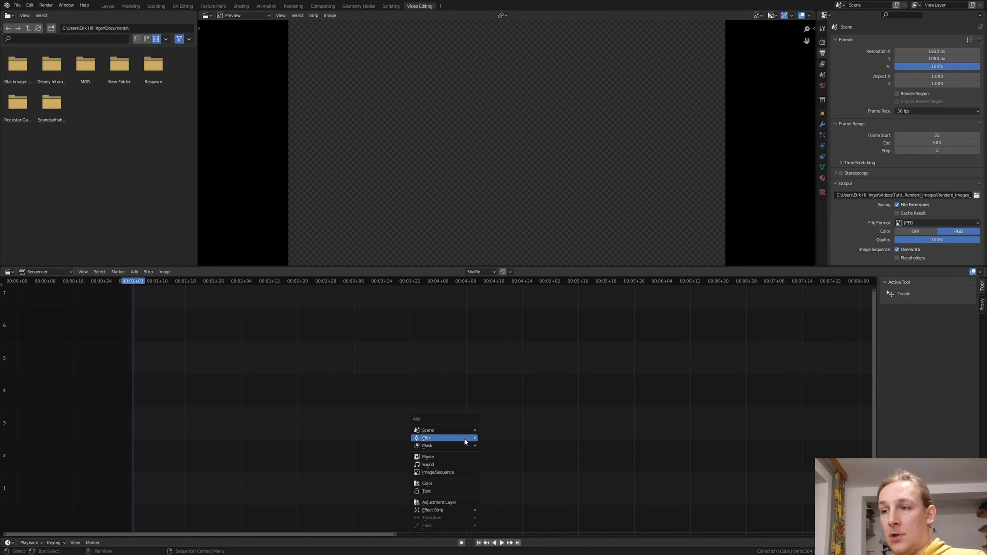
click(462, 472)
click(521, 187)
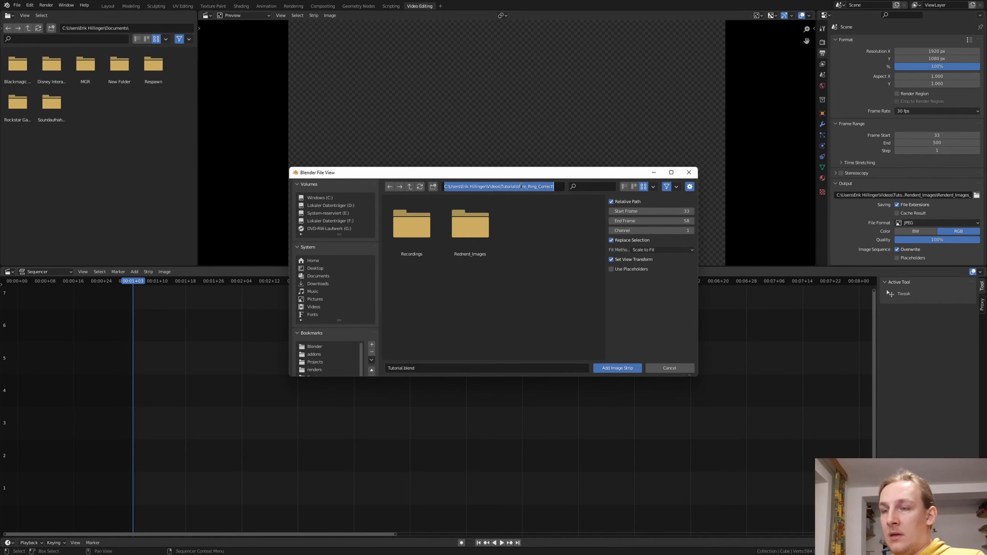
key(ctrl+v)
key(BackSpace)
key(BackSpace)
key(BackSpace)
key(BackSpace)
key(BackSpace)
key(BackSpace)
key(BackSpace)
key(BackSpace)
key(BackSpace)
key(BackSpace)
key(BackSpace)
key(BackSpace)
key(BackSpace)
key(BackSpace)
key(BackSpace)
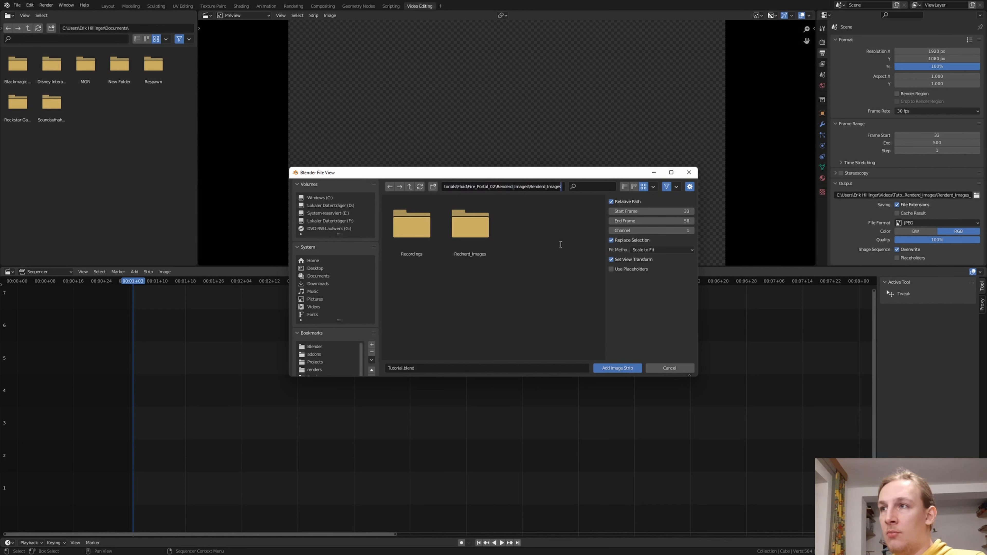
key(Return)
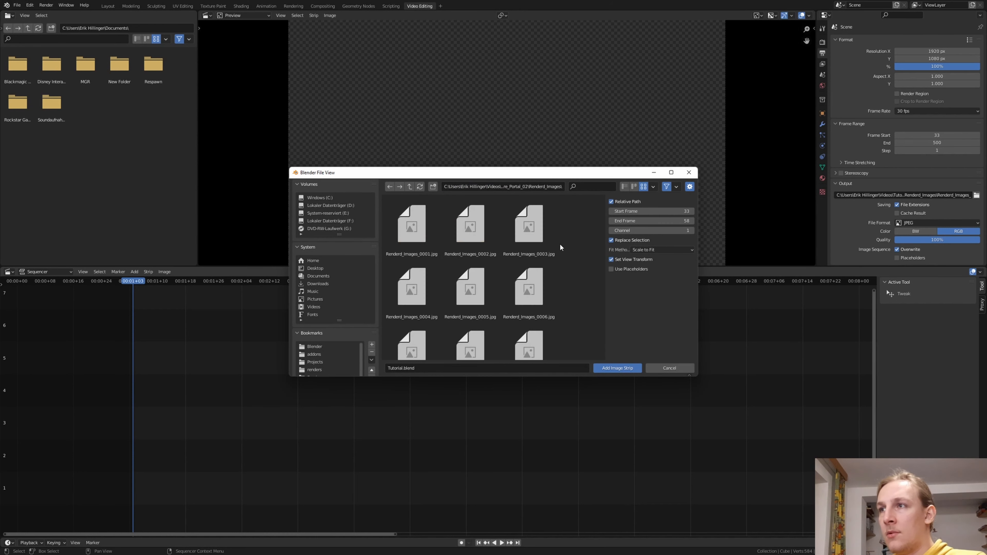
Add all rendered images in the folder as one strip and play back the sequence briefly
key(a)
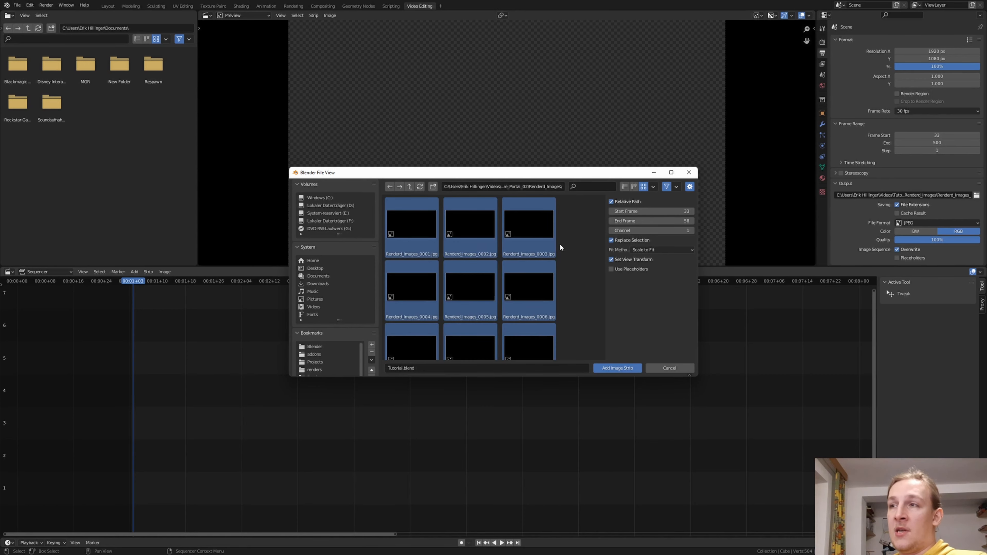
key(Return)
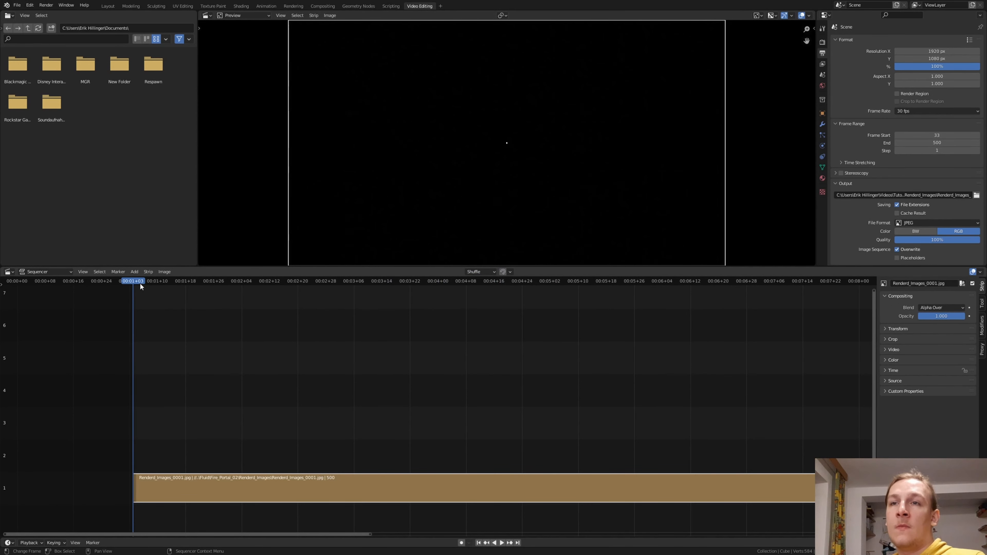
key(space)
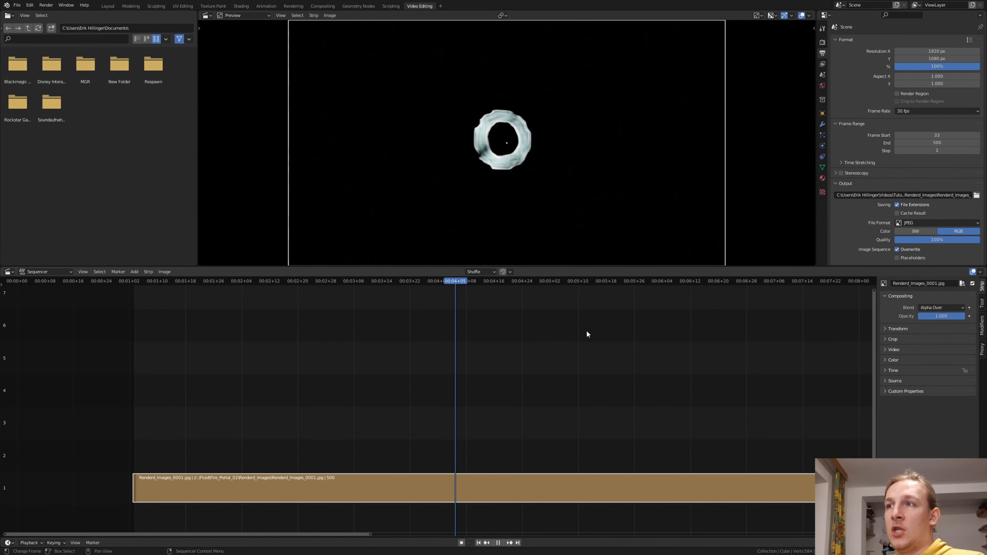
key(space)
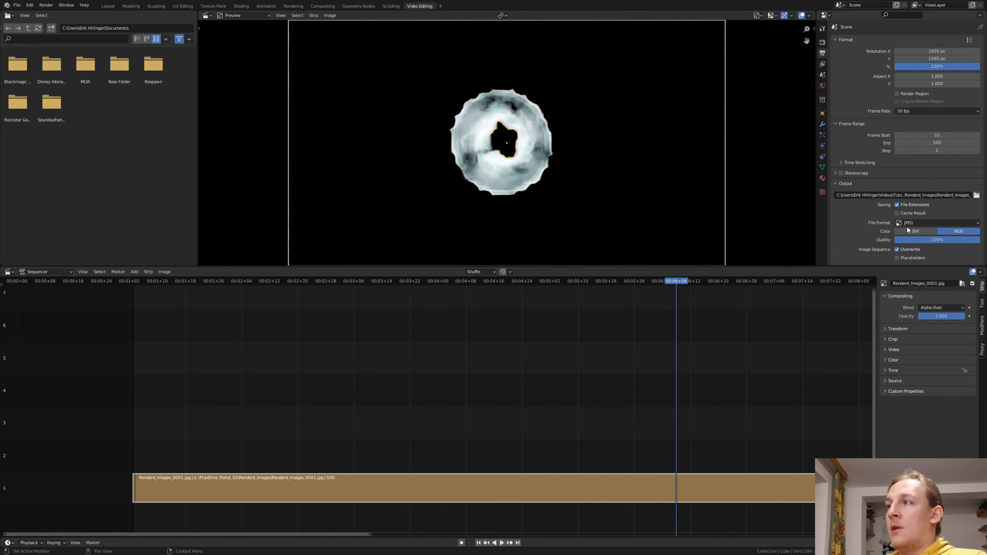
Set the output file format to FFmpeg Video with MPEG-4 as the encoding container
click(915, 223)
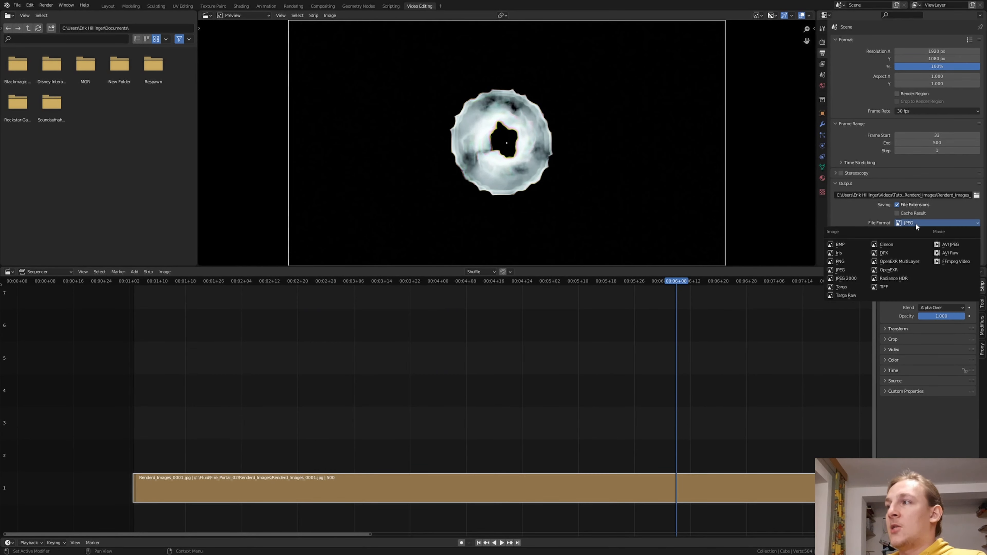
click(950, 261)
scroll(952, 221, down, 1)
click(860, 238)
scroll(894, 229, down, 3)
click(936, 205)
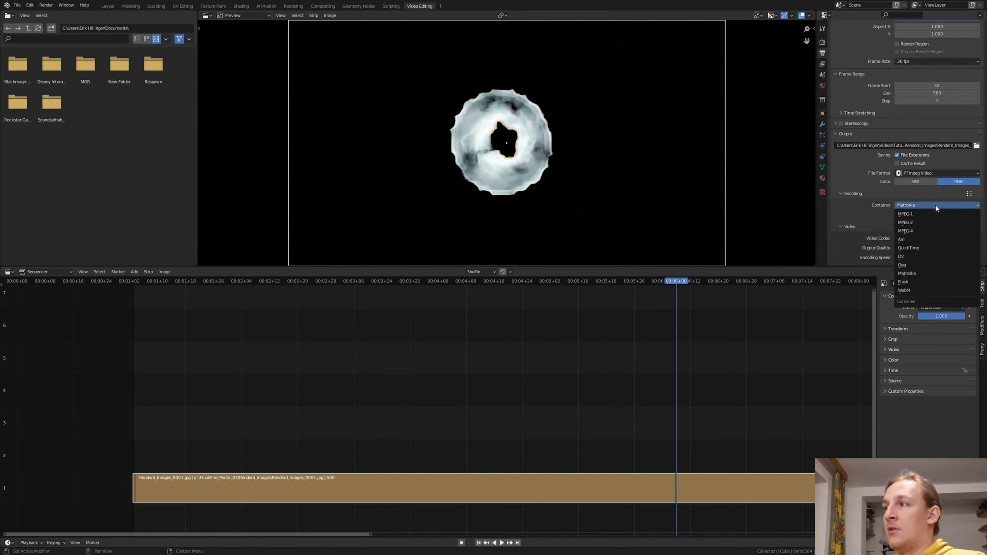
click(923, 230)
Set the video output quality to High Quality and render the sequence as an animation
scroll(924, 230, down, 2)
click(920, 219)
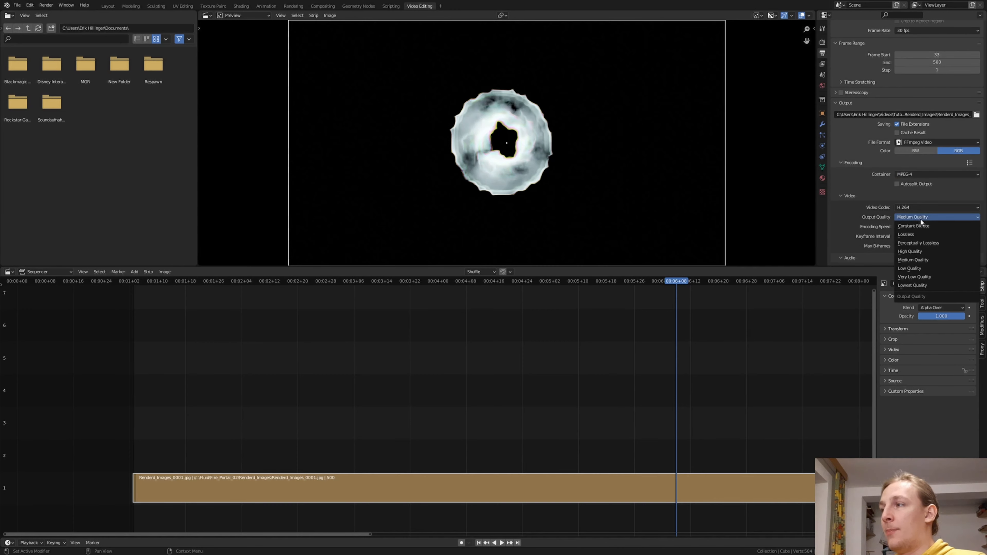
click(923, 252)
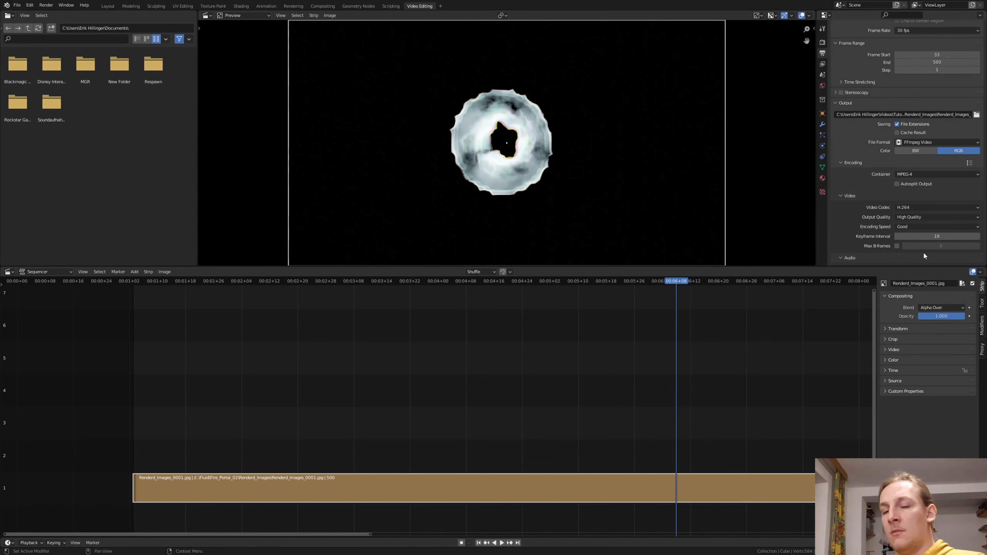
click(45, 5)
click(58, 22)
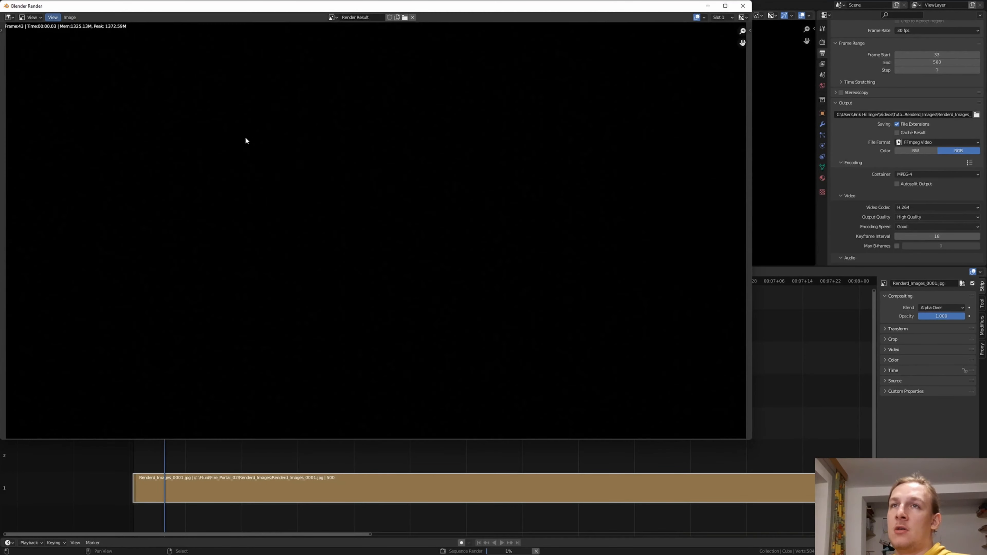